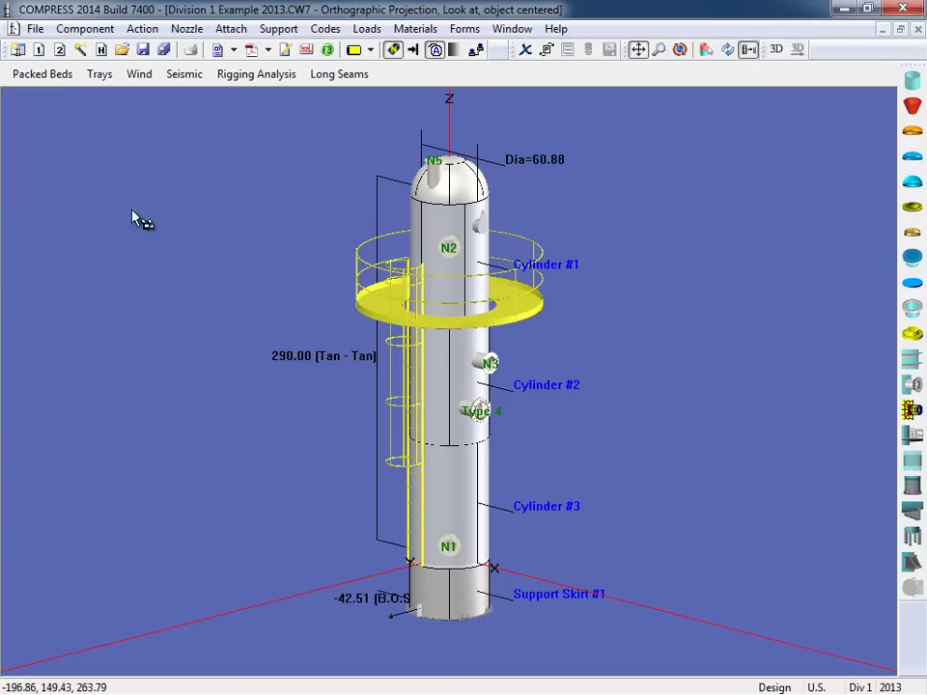
# Create a new Division 1 vessel file
pyautogui.click(36, 29)
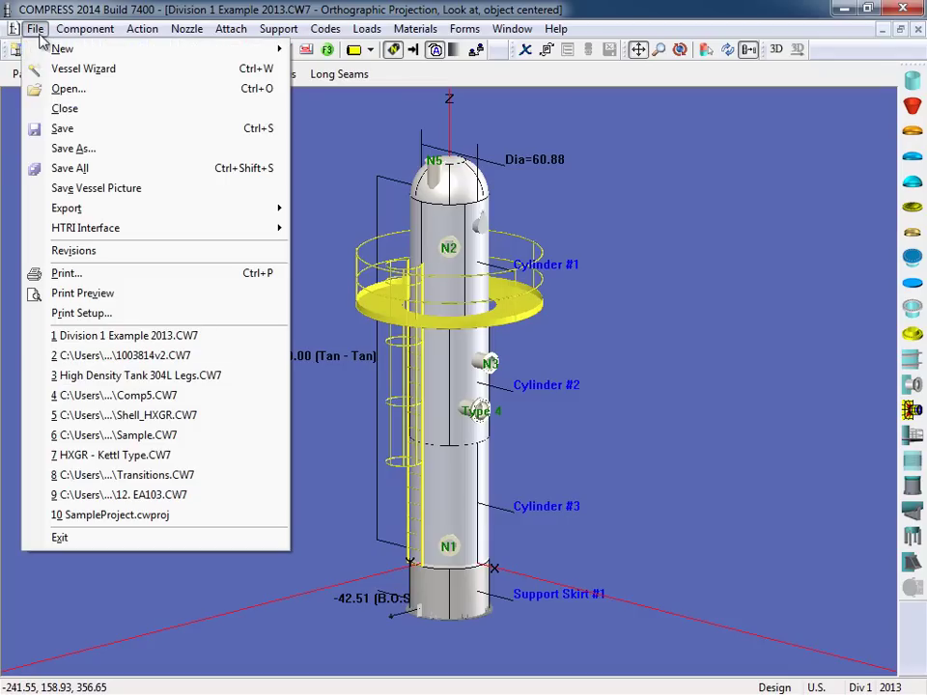
pyautogui.moveTo(61, 44)
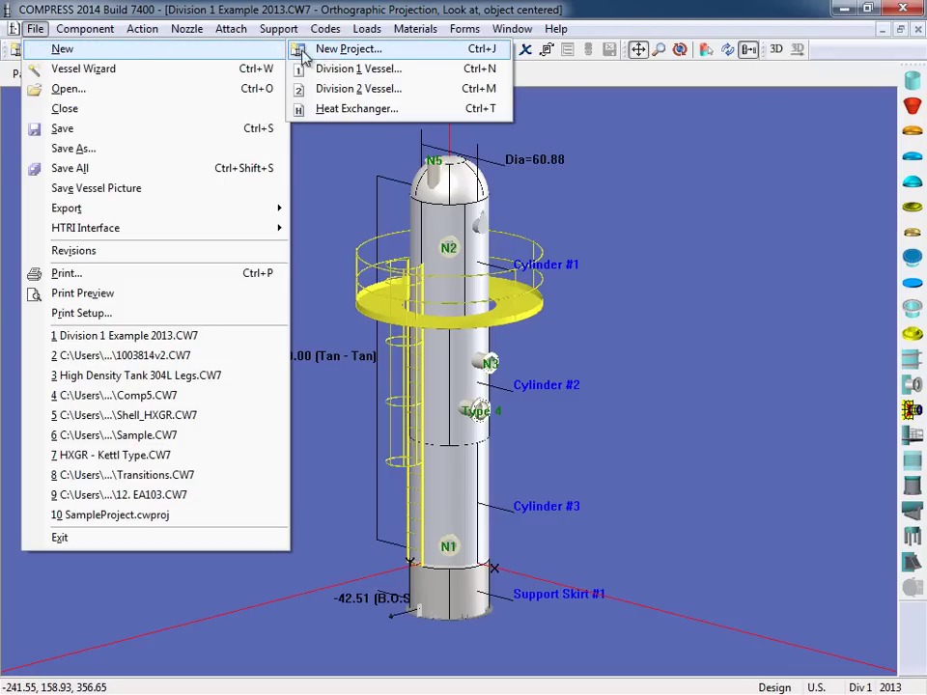
pyautogui.click(399, 69)
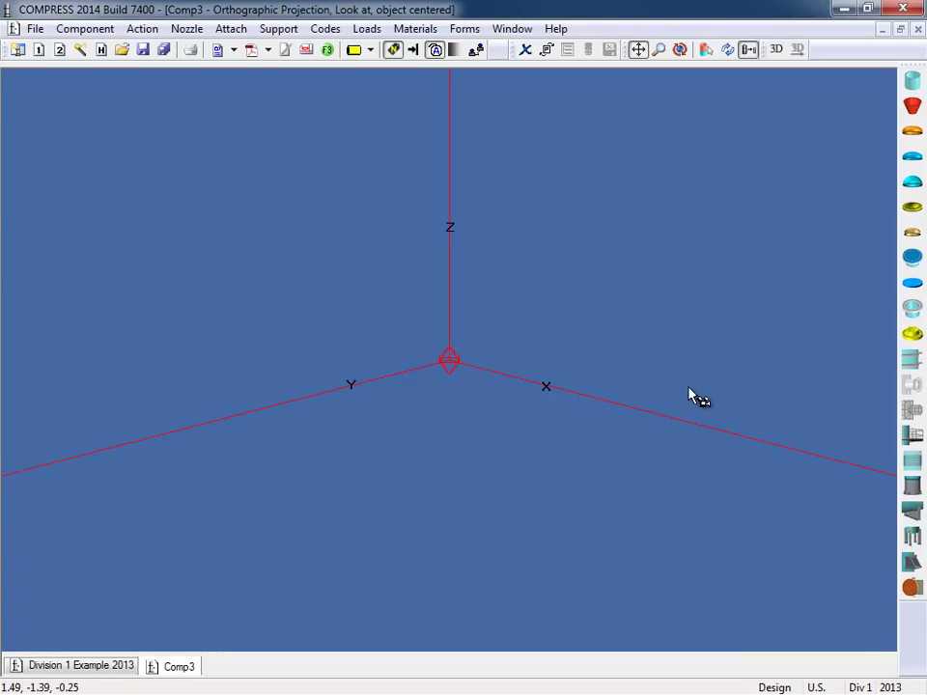
# Examine the available settings for the calculation mode, unit system, code division and code edition of the new vessel
pyautogui.click(778, 688)
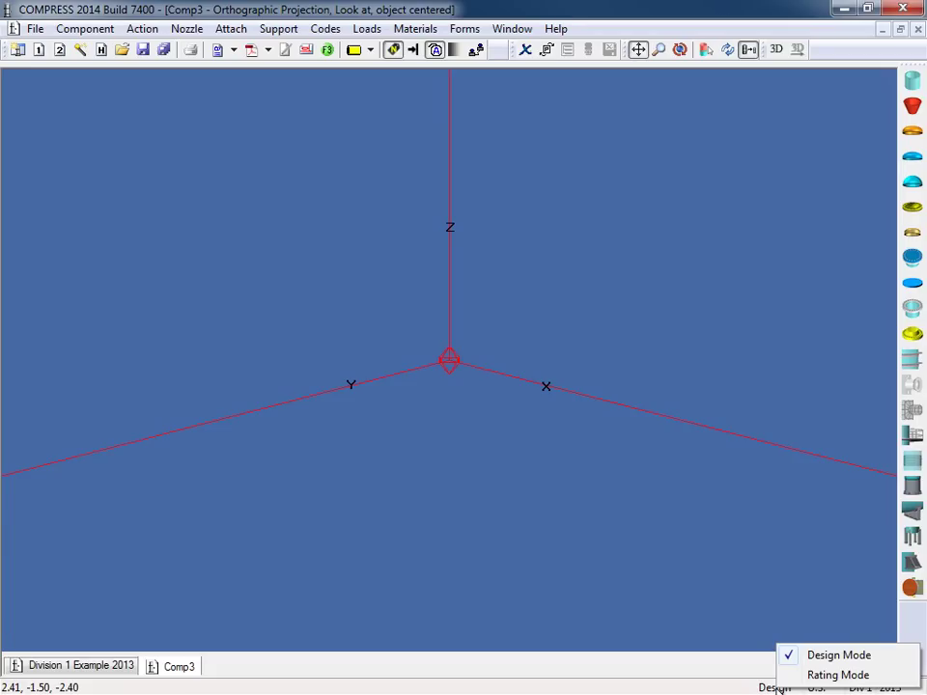
pyautogui.click(758, 653)
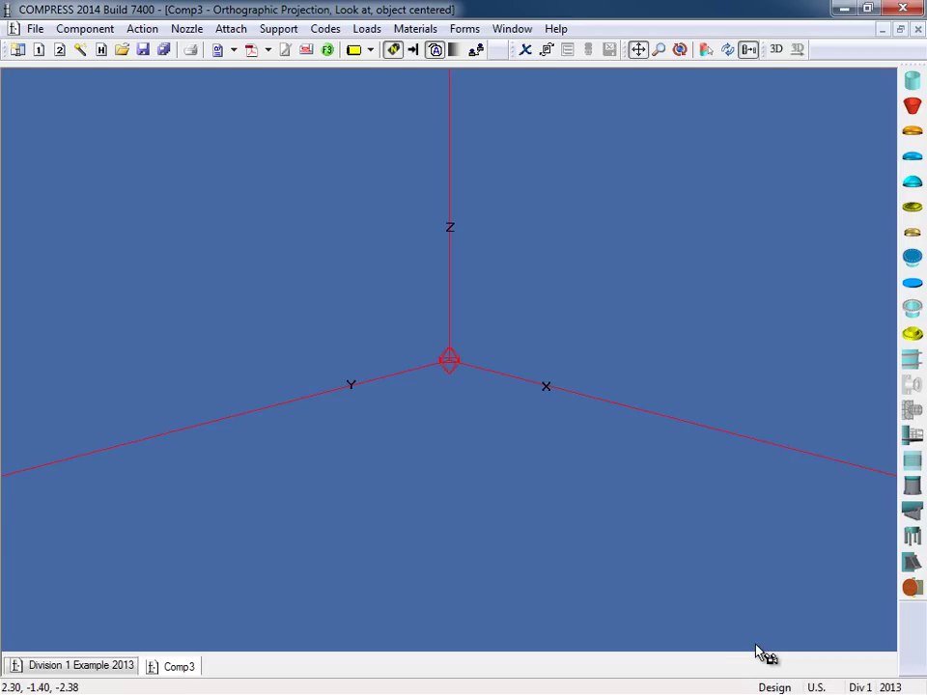
pyautogui.click(821, 687)
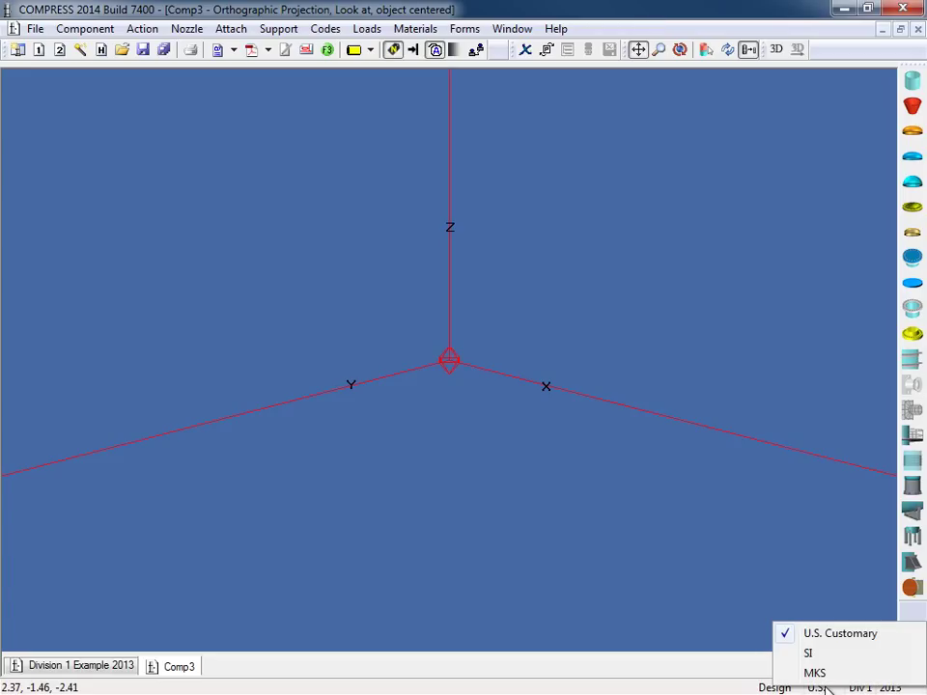
pyautogui.click(824, 603)
pyautogui.click(857, 688)
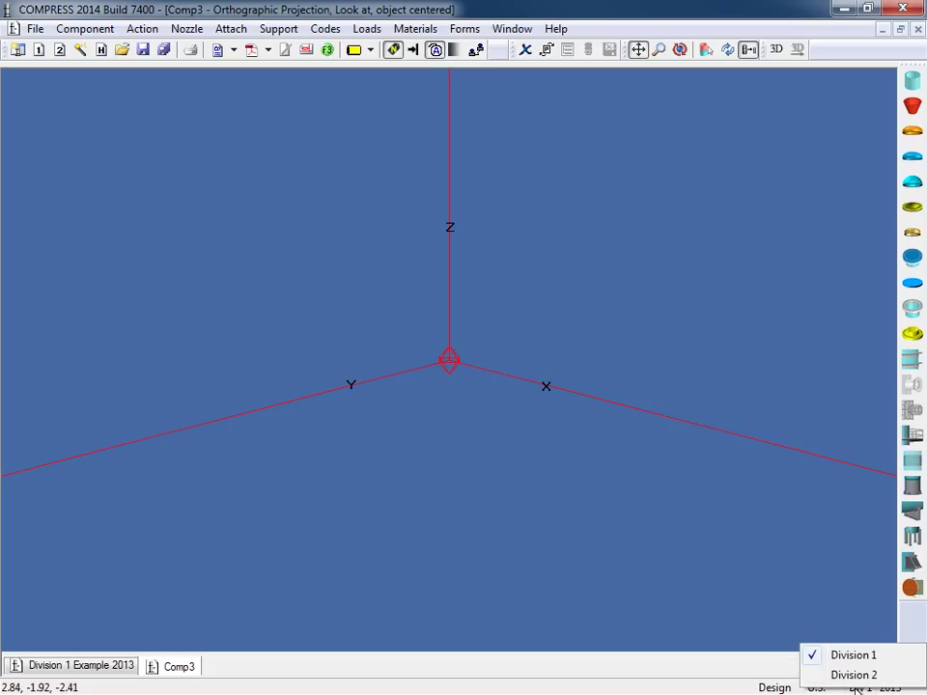
pyautogui.click(849, 625)
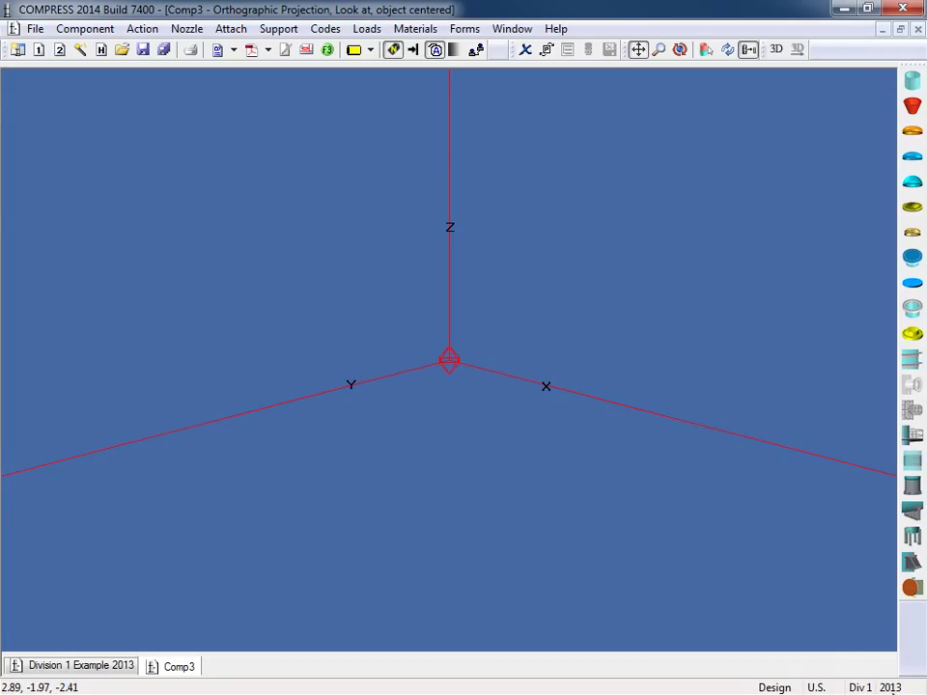
pyautogui.click(892, 687)
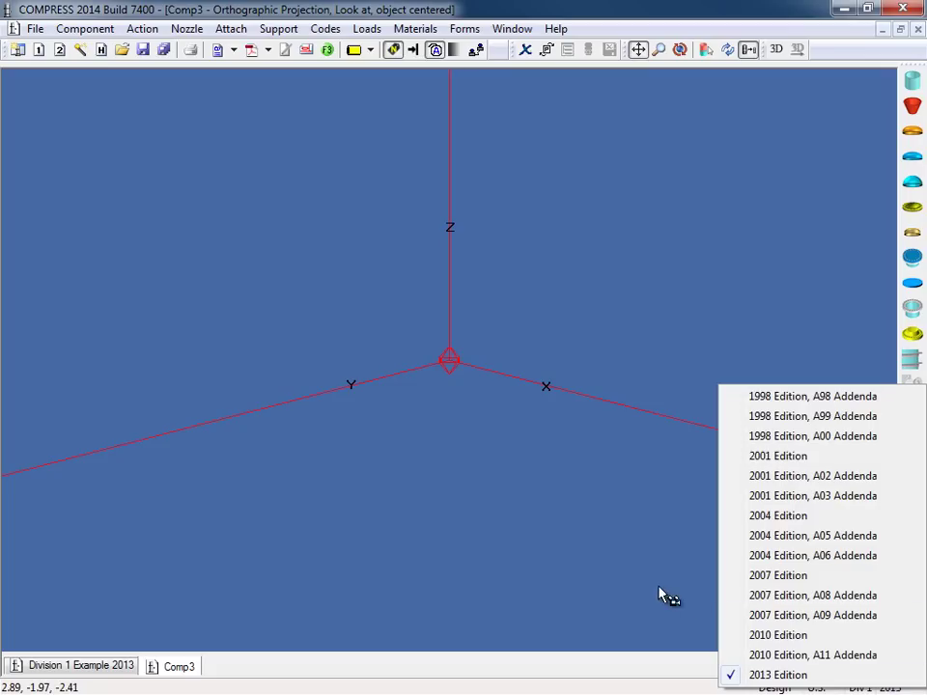
pyautogui.click(537, 551)
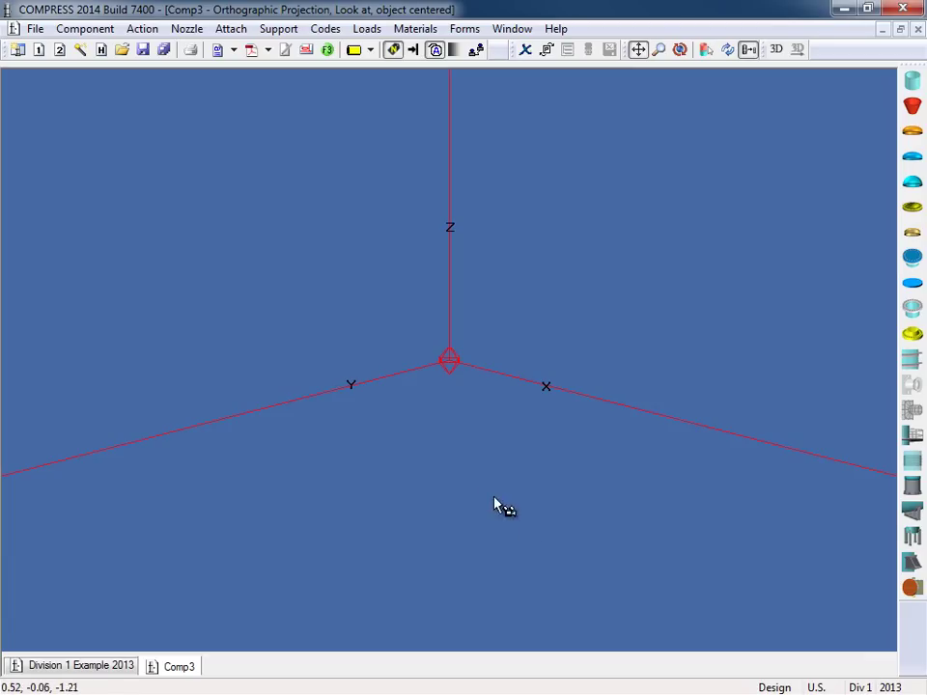
# Set the datum line for a vertical vessel, referenced to the bottom shell seam with a 0" offset
pyautogui.click(142, 28)
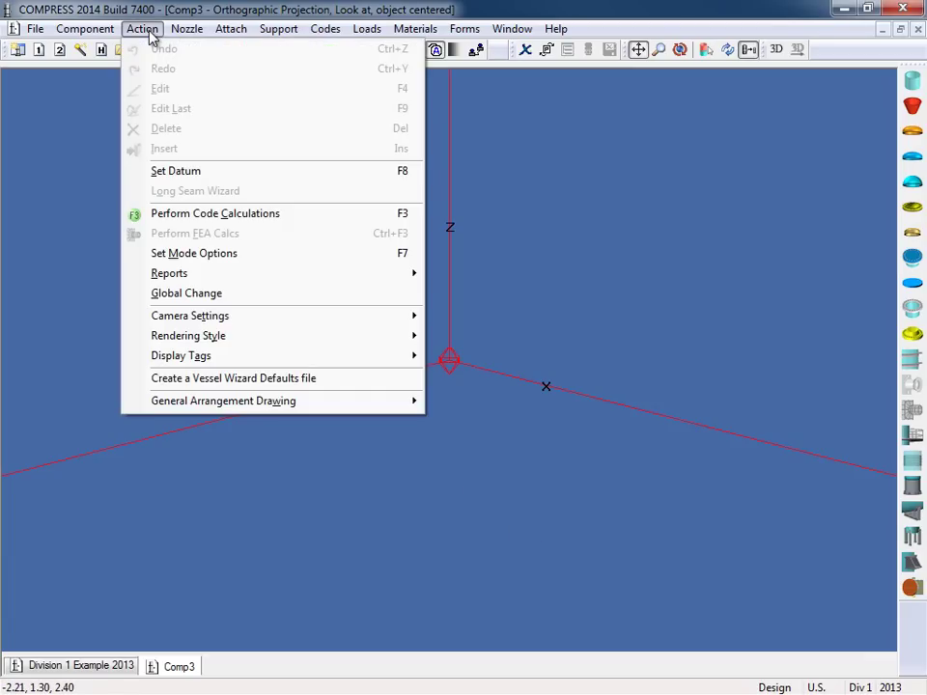
pyautogui.click(210, 174)
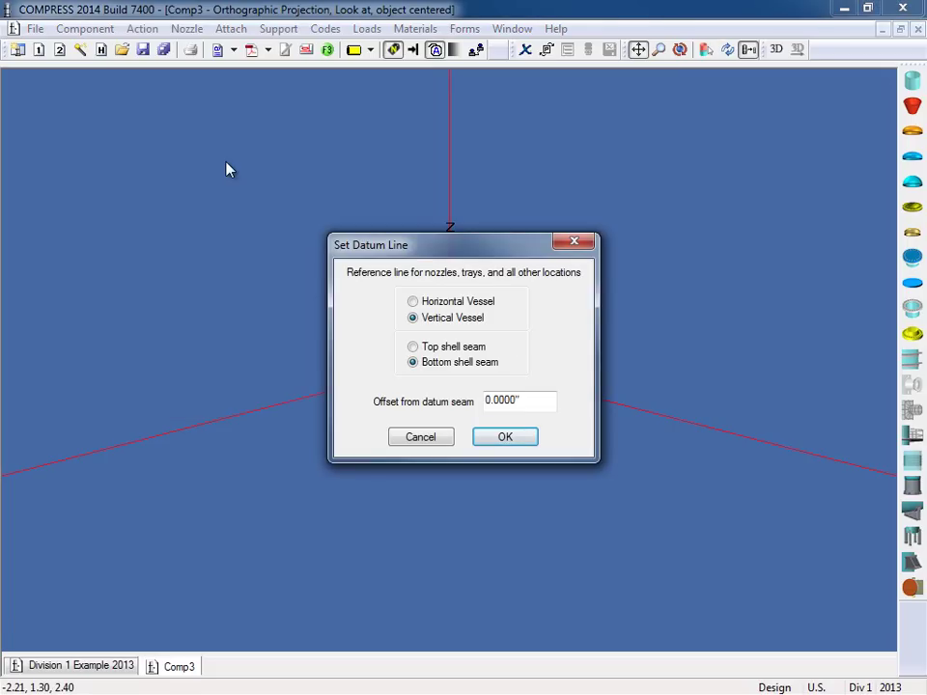
pyautogui.click(413, 303)
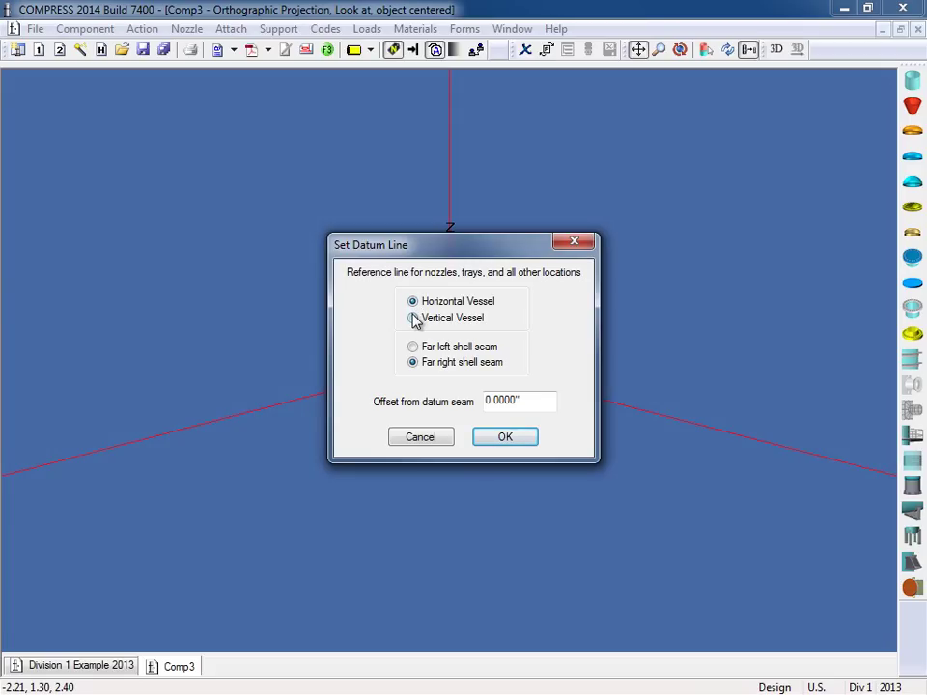
pyautogui.click(414, 319)
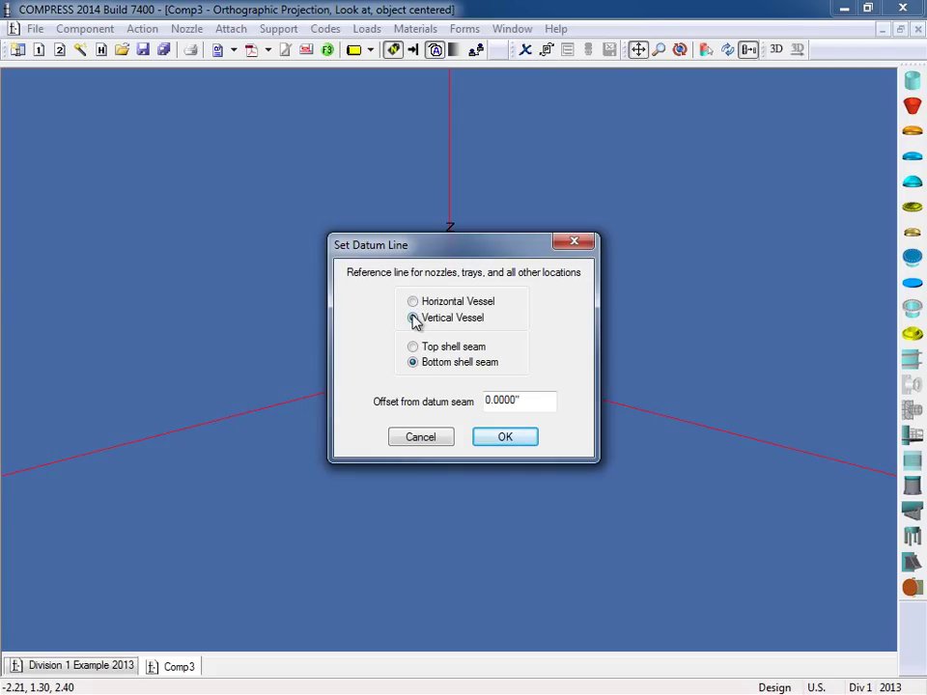
pyautogui.click(502, 439)
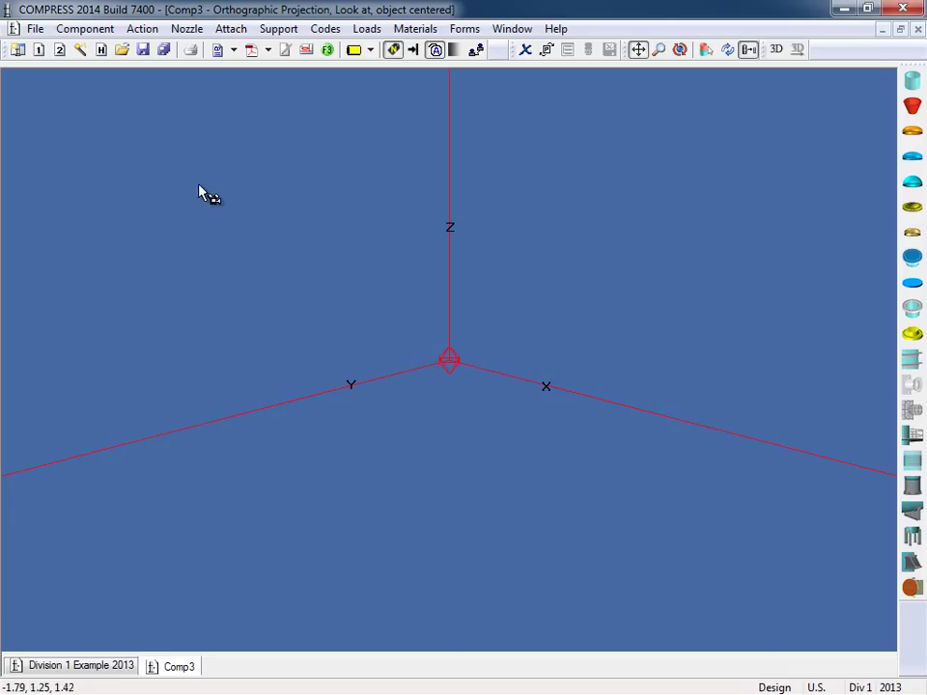
# Start adding an ellipsoidal head to the vessel and choose SA-516 70 as its material
pyautogui.click(75, 36)
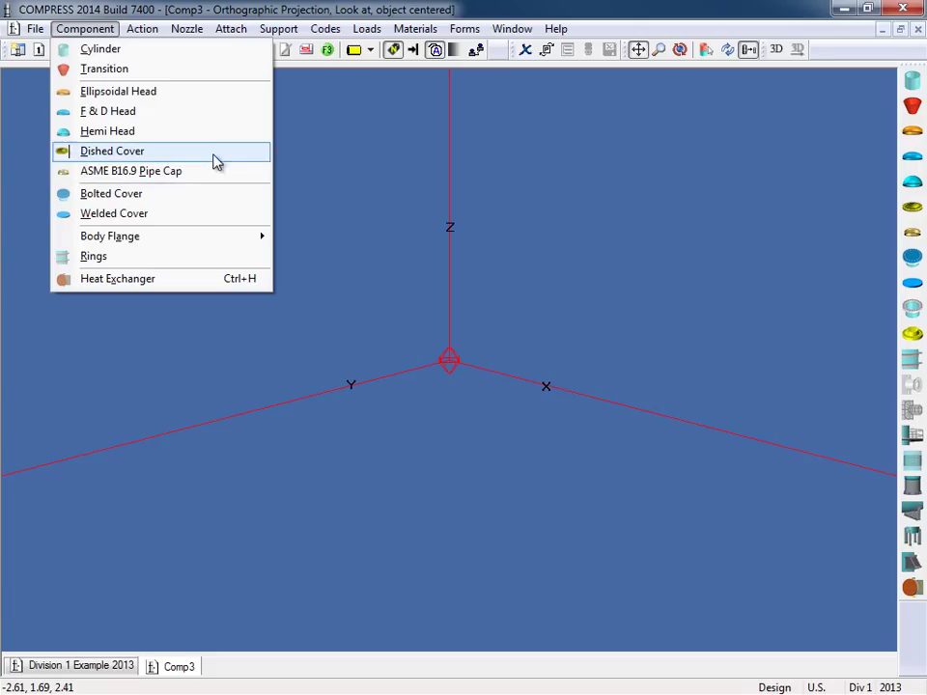
pyautogui.click(203, 103)
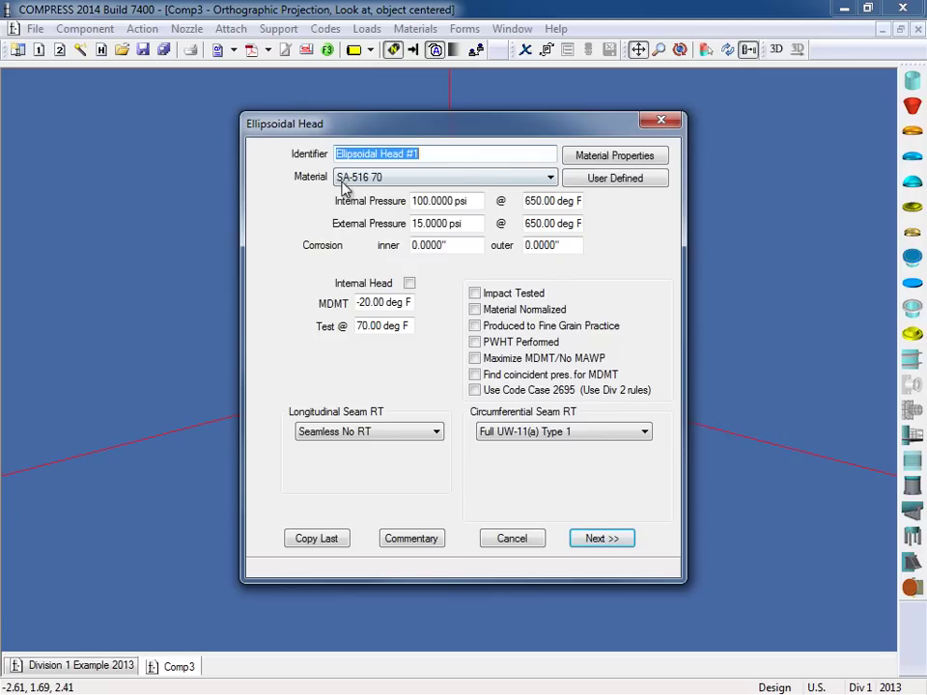
pyautogui.click(549, 180)
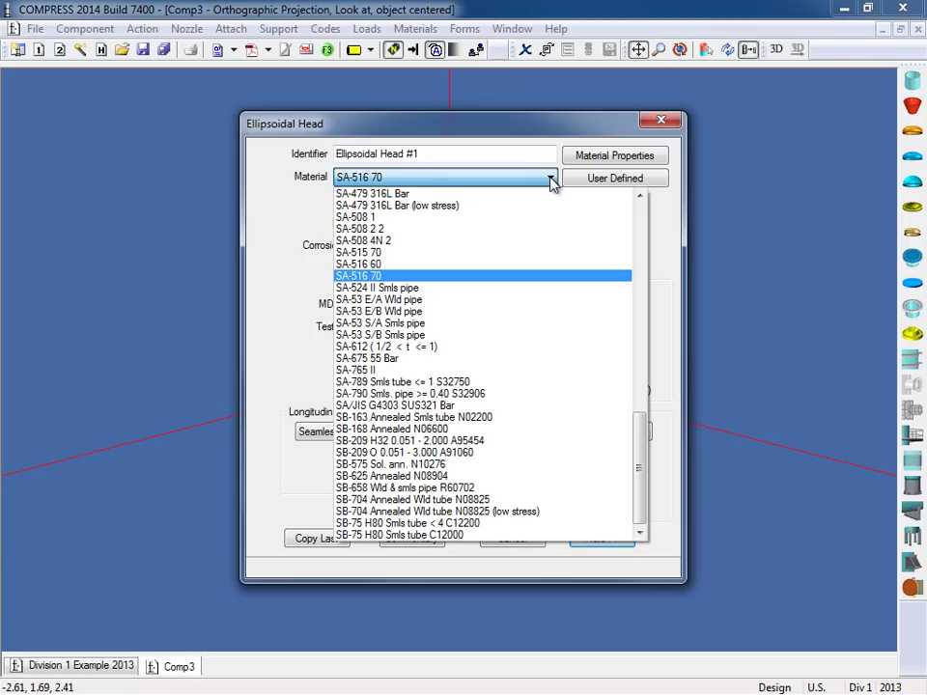
pyautogui.click(507, 280)
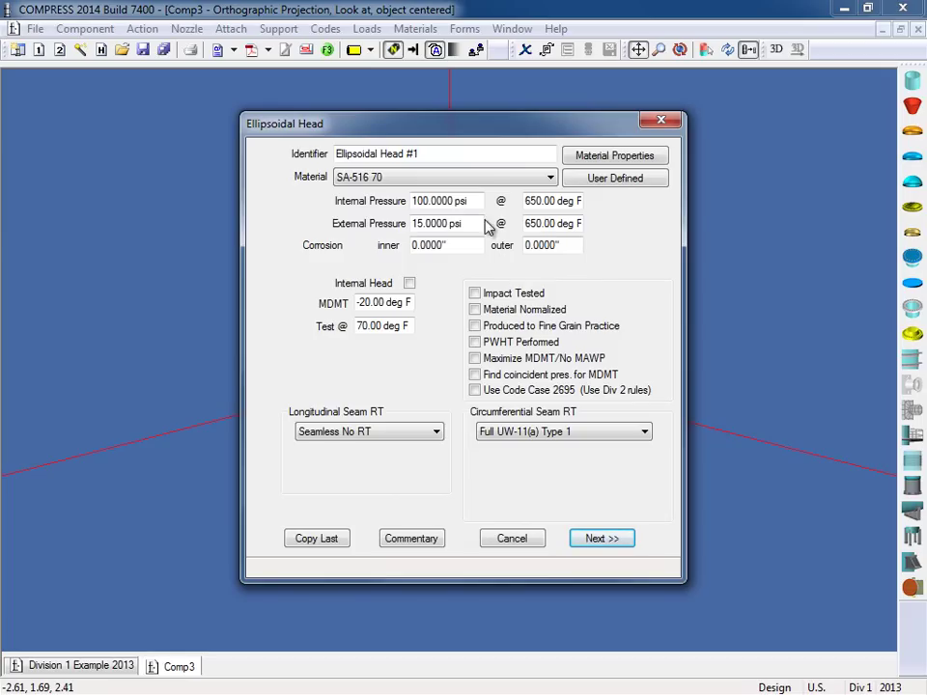
# Set the head's internal design pressure to 200 psi at 300 deg F
pyautogui.click(475, 200)
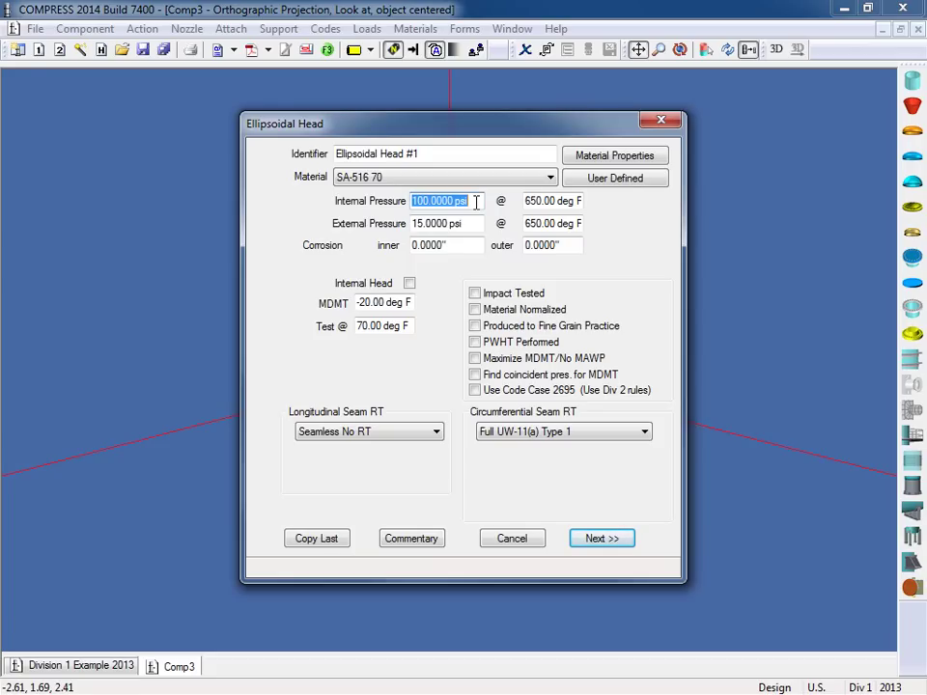
pyautogui.write('200')
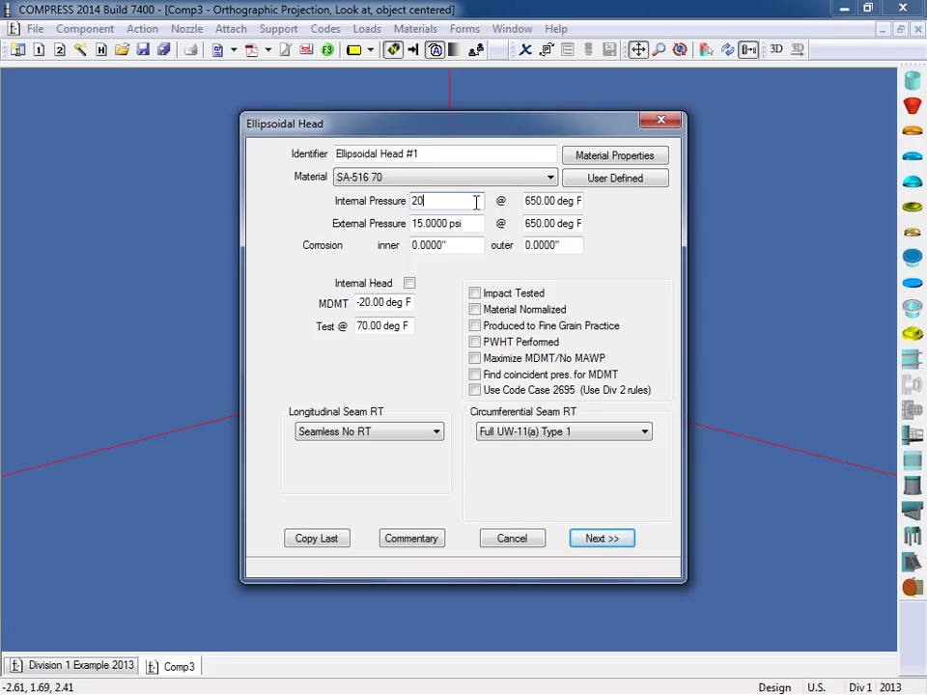
pyautogui.click(577, 201)
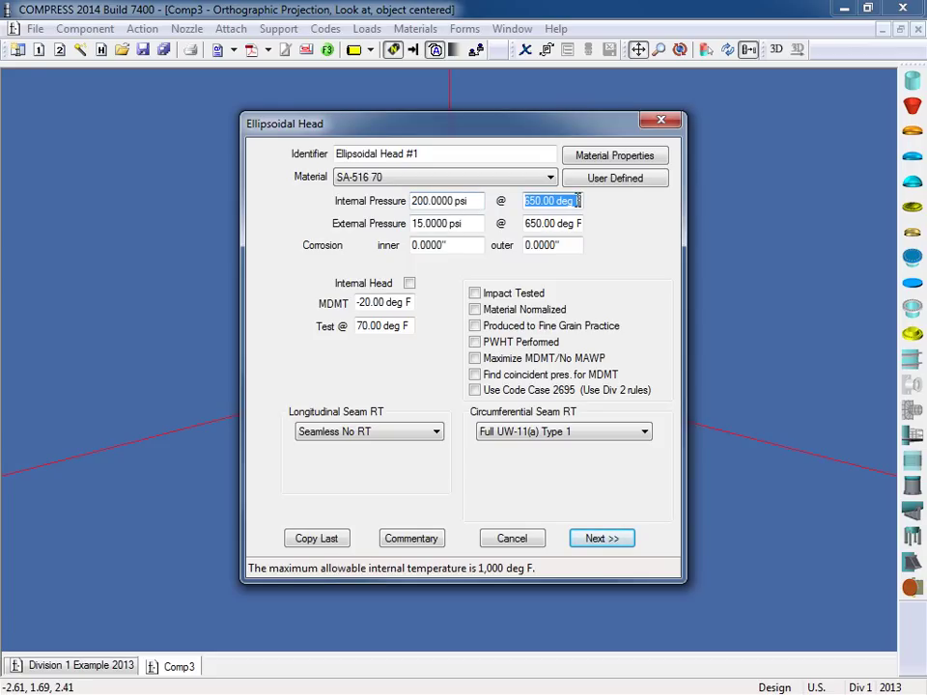
pyautogui.write('300')
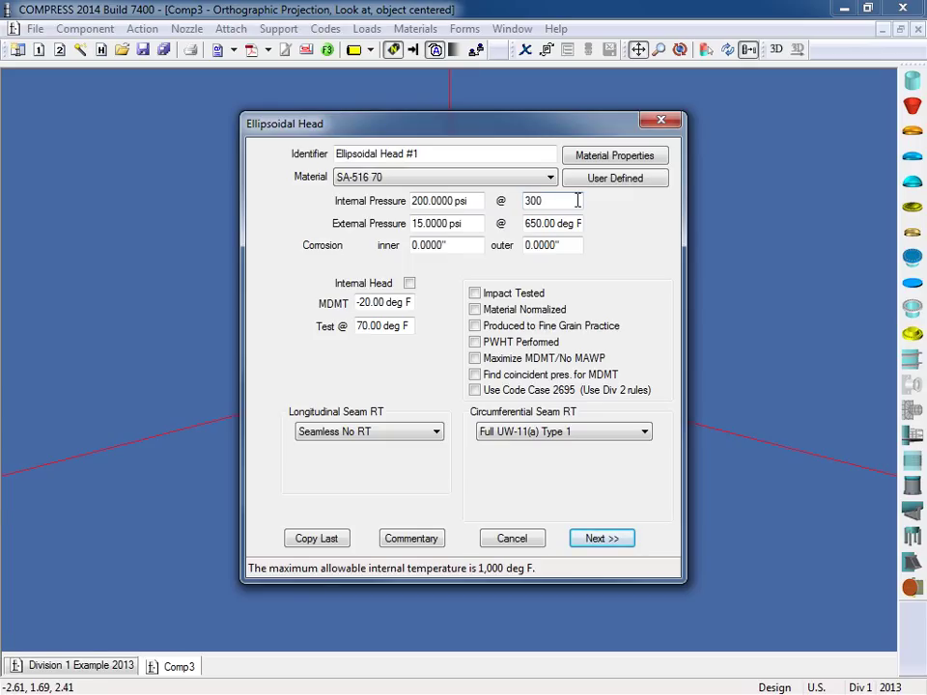
pyautogui.press('Tab')
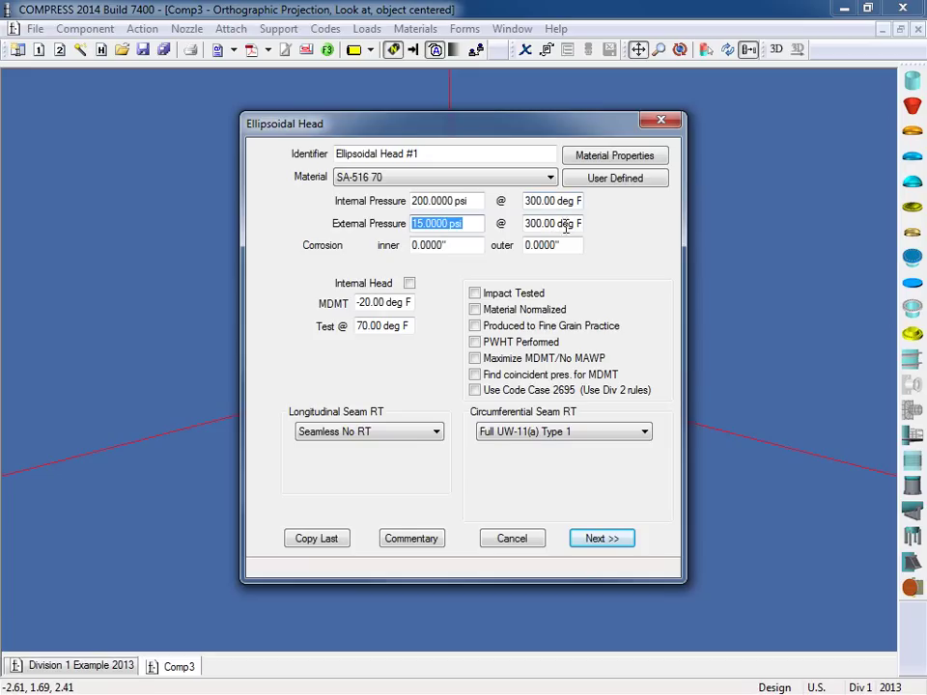
pyautogui.click(583, 227)
pyautogui.doubleClick(583, 227)
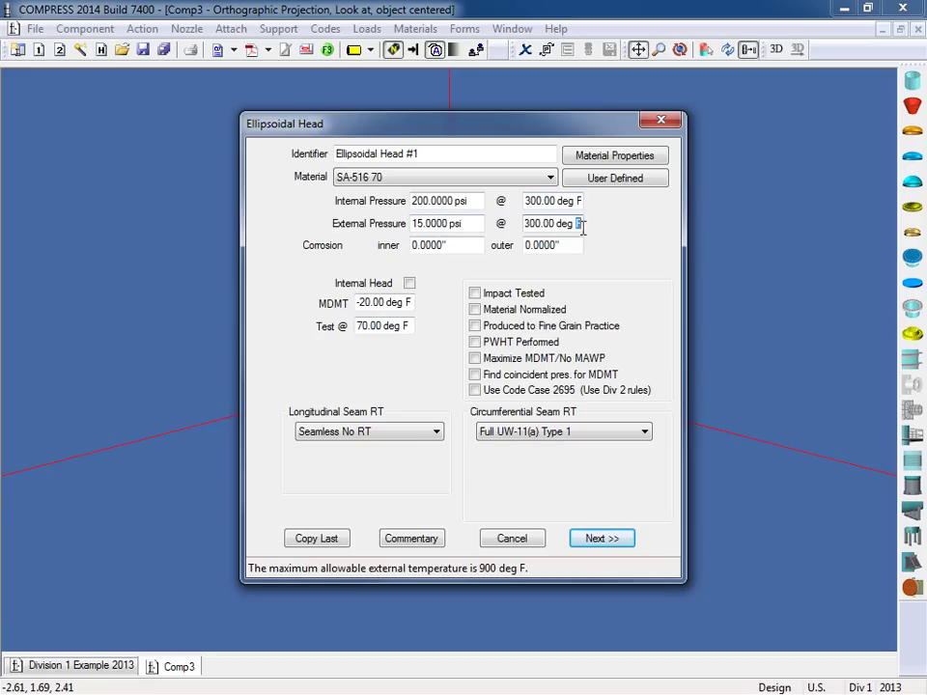
# Set the head's inner corrosion allowance to 0.0625" and check the MDMT and test temperature entries
pyautogui.click(463, 245)
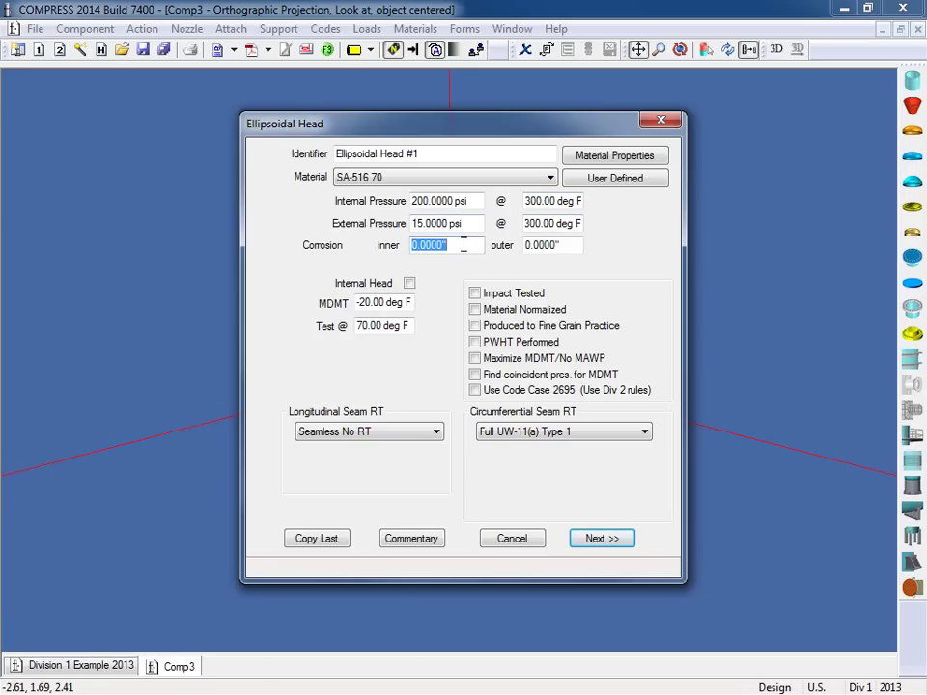
pyautogui.write('.0625')
pyautogui.click(410, 306)
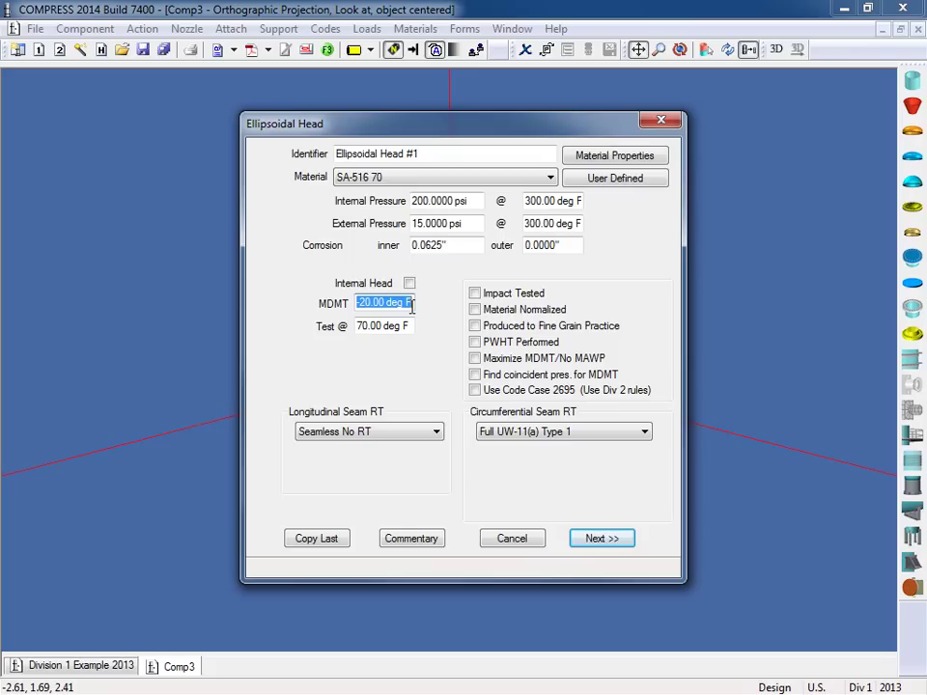
pyautogui.press('Tab')
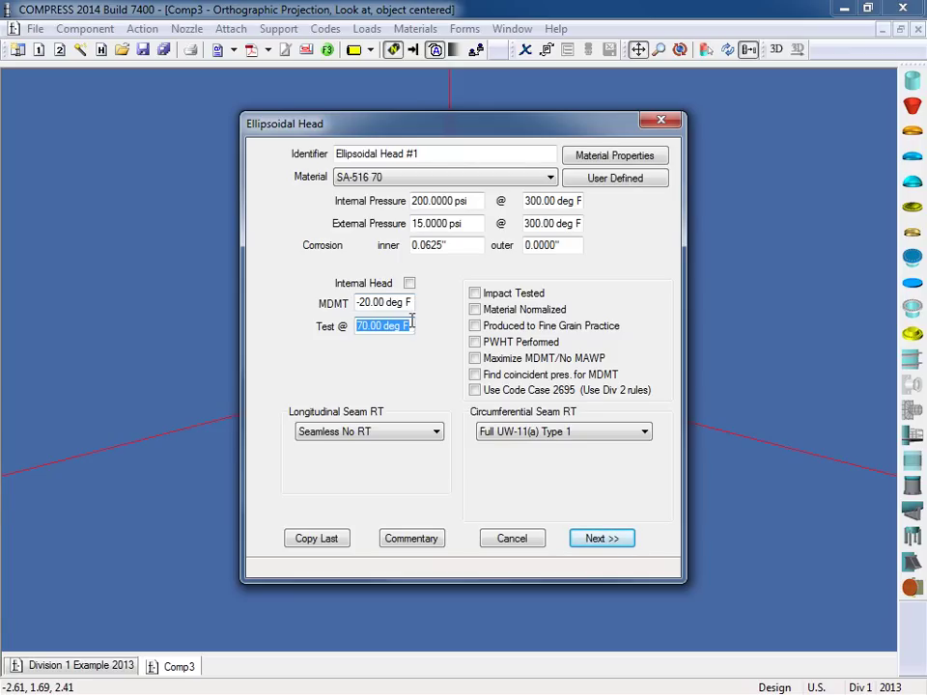
pyautogui.click(410, 326)
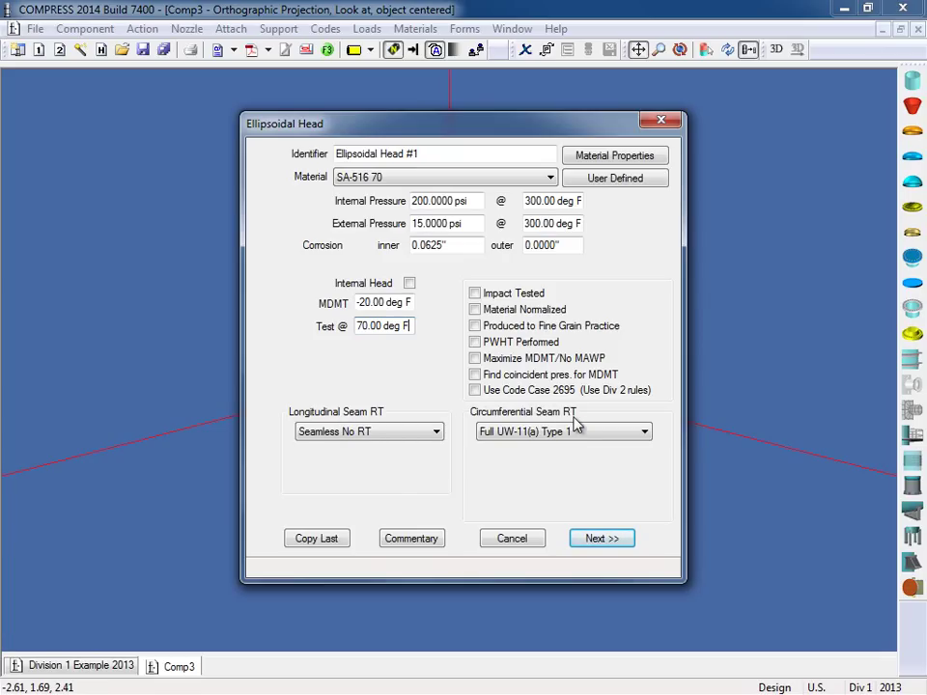
# Examine the radiography options offered for the head's longitudinal and circumferential seams
pyautogui.click(437, 433)
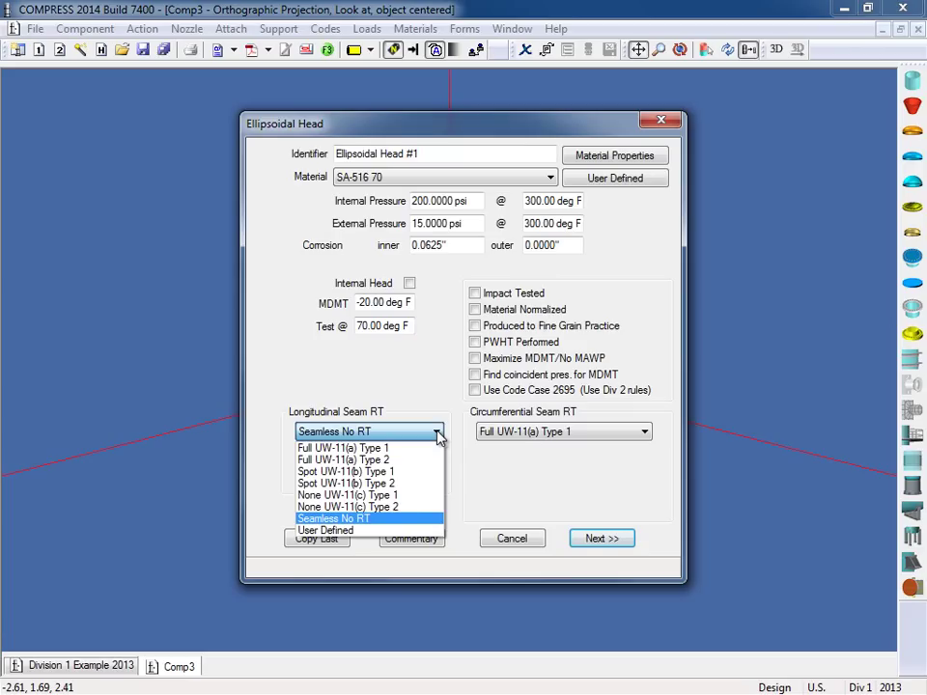
pyautogui.click(453, 438)
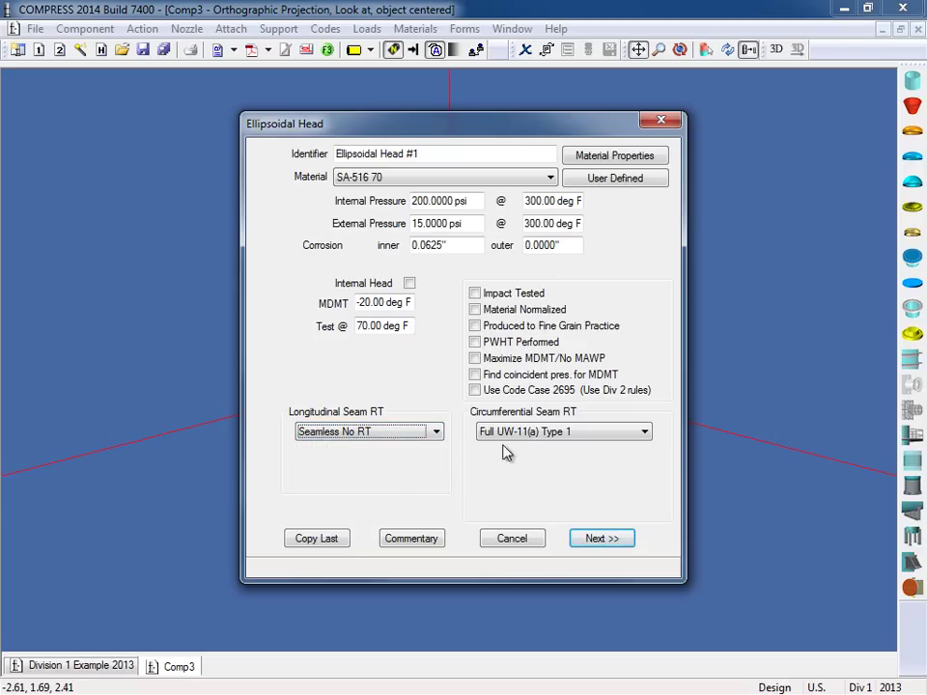
pyautogui.click(642, 434)
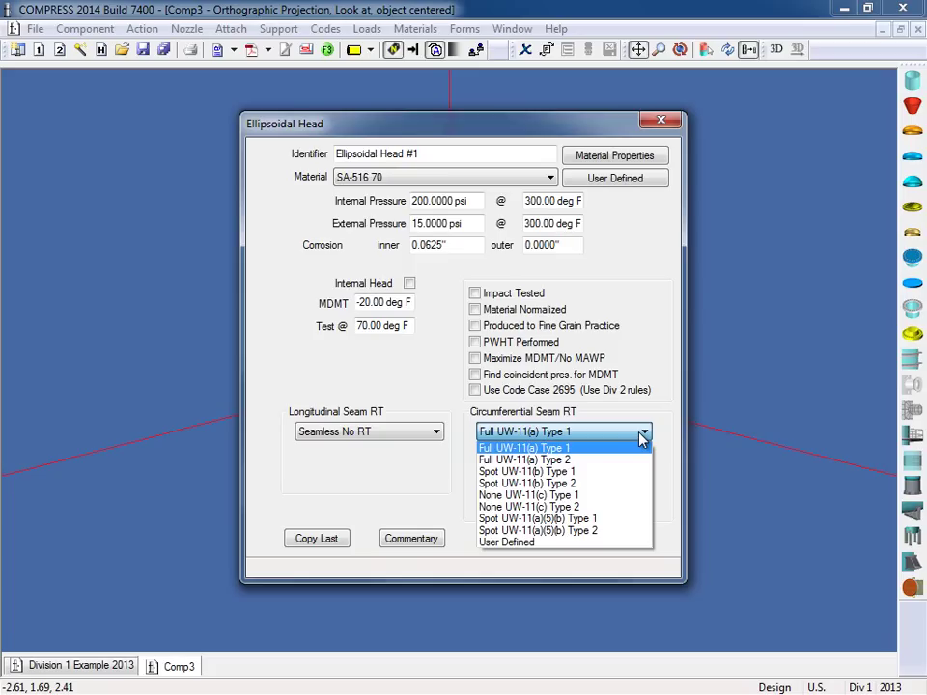
pyautogui.click(640, 436)
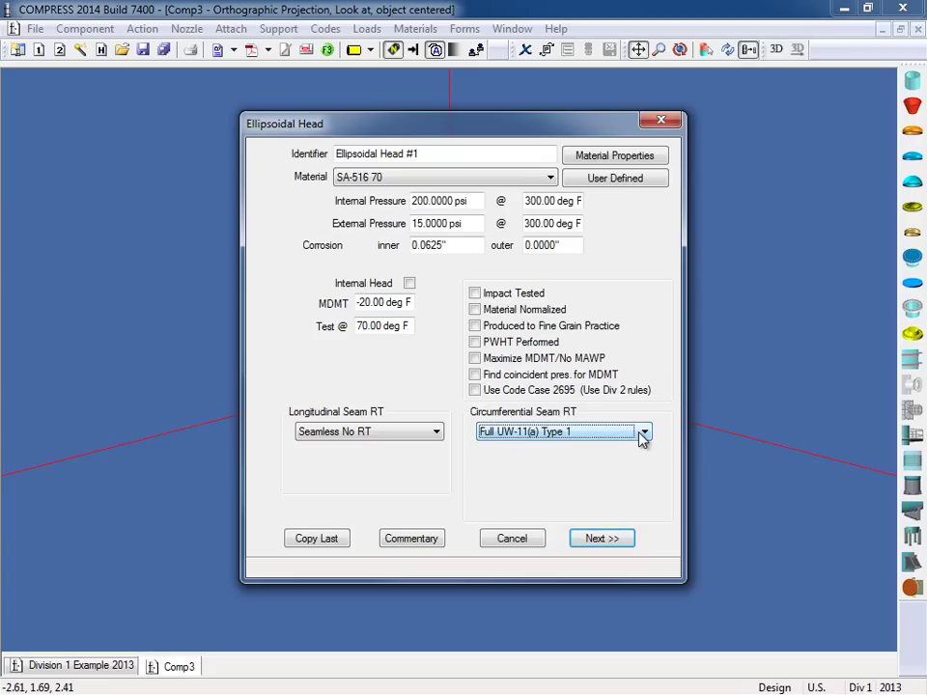
# Set the head's minimum thickness to 0.375", keep the 60" inner diameter, and place the head in the model
pyautogui.click(595, 539)
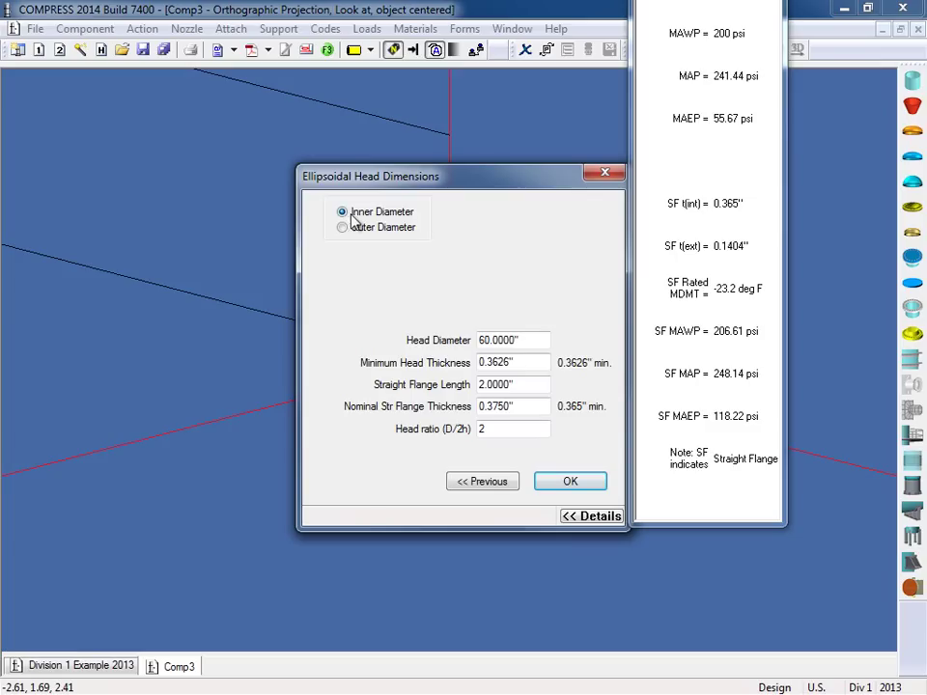
pyautogui.doubleClick(531, 340)
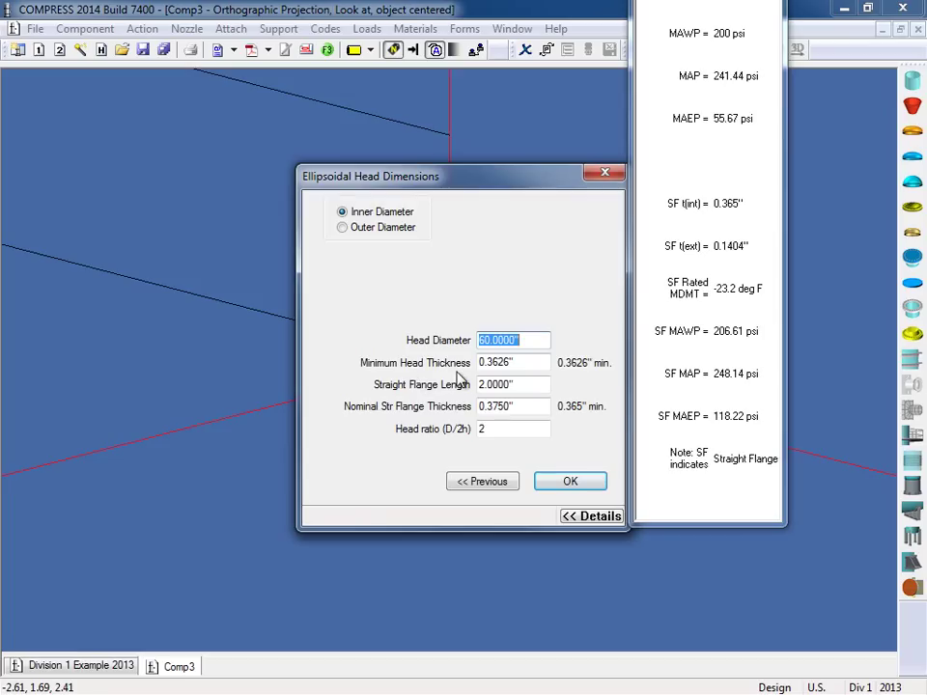
pyautogui.click(538, 363)
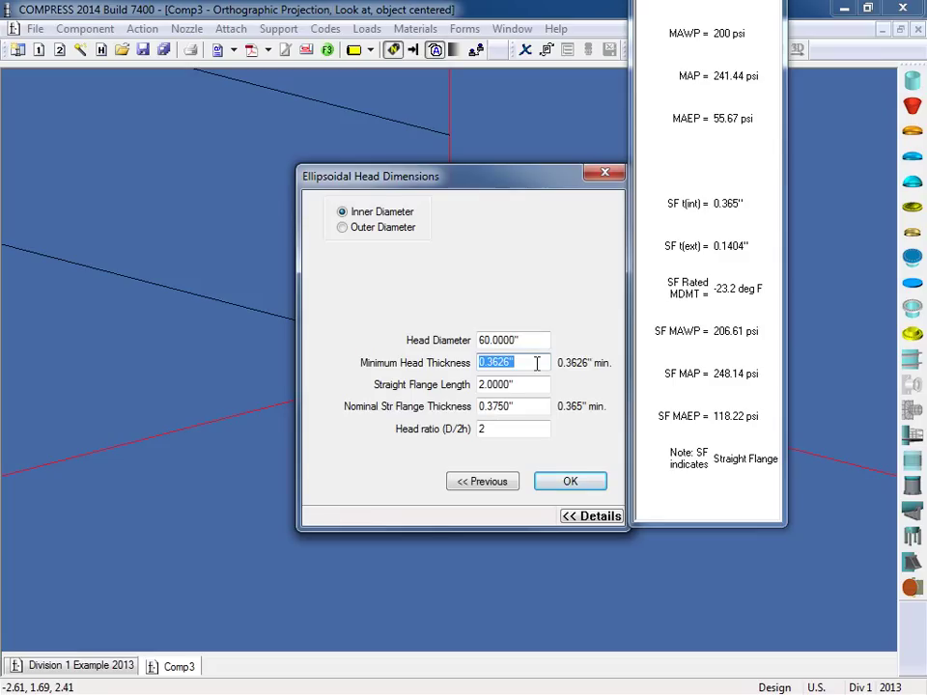
pyautogui.write('.375')
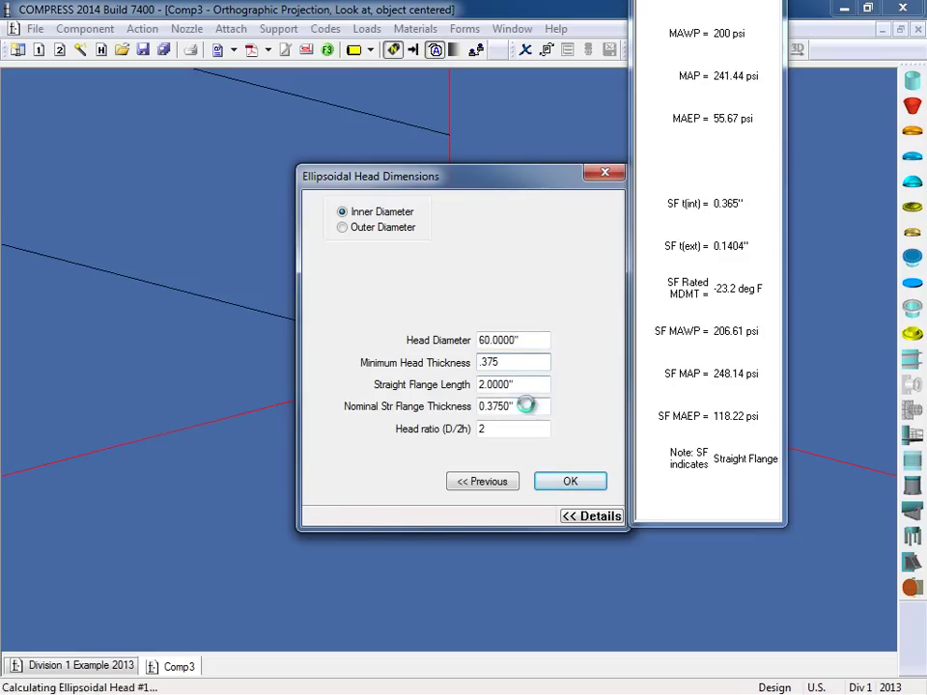
pyautogui.click(528, 406)
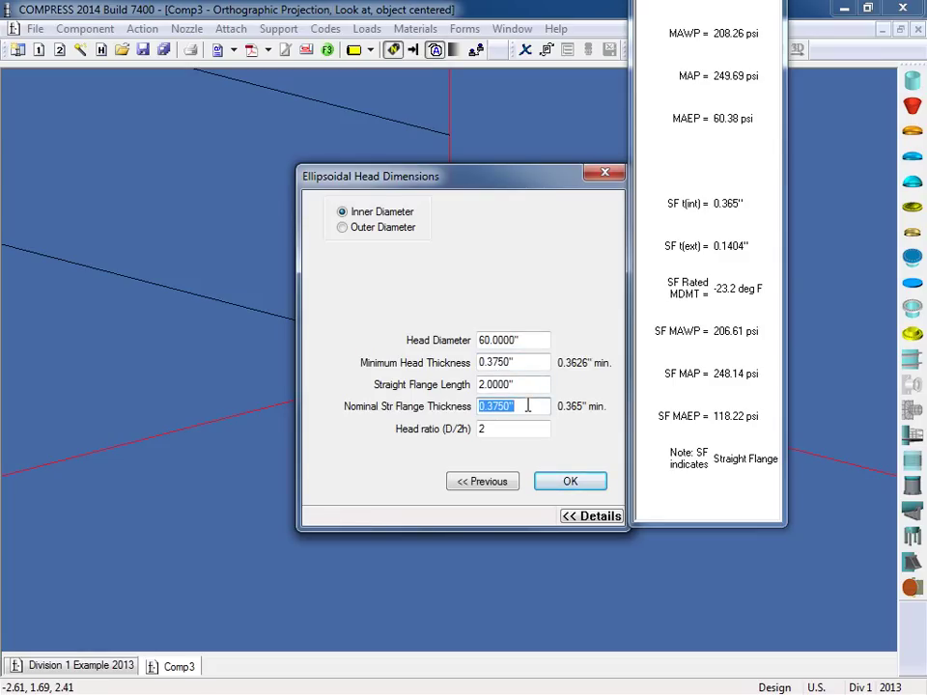
pyautogui.click(528, 406)
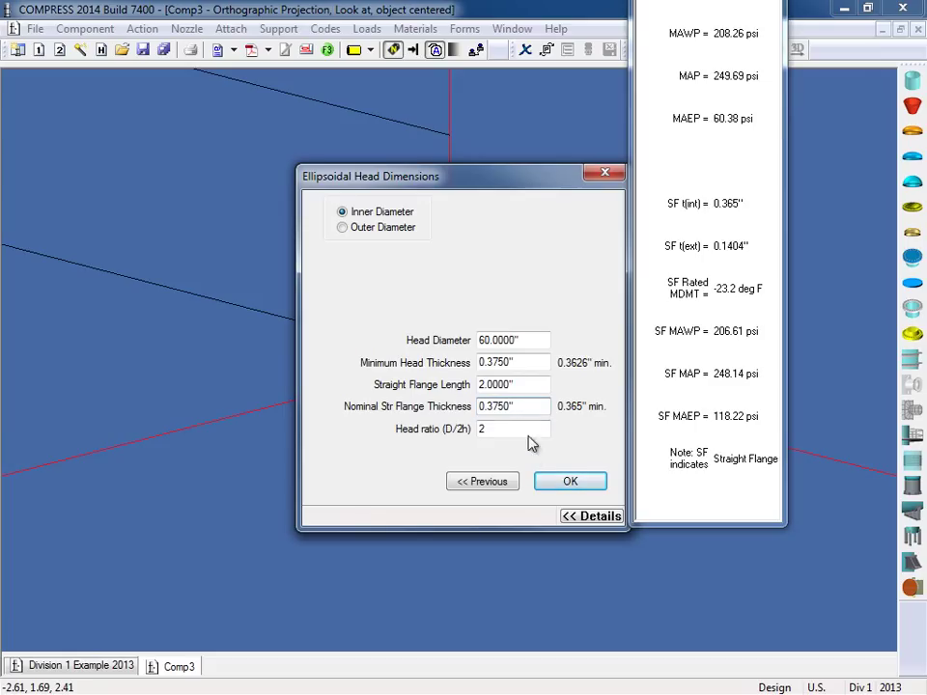
pyautogui.click(546, 490)
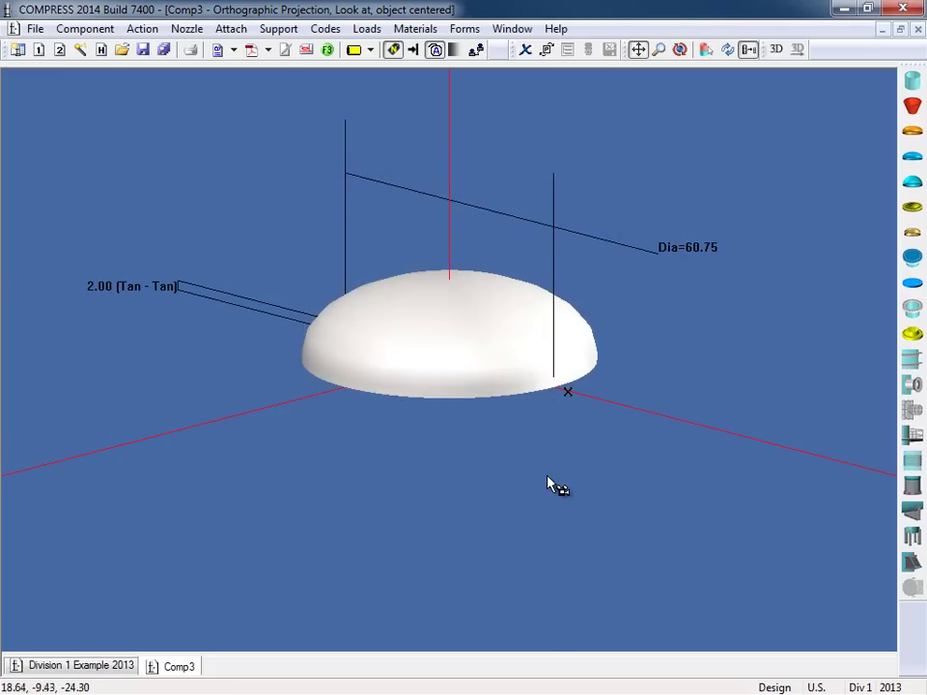
# Start adding a cylinder with the head's design conditions copied over, and set its longitudinal seam radiography to Full UW-11(a) Type 1
pyautogui.moveTo(553, 482)
pyautogui.mouseDown()
pyautogui.moveTo(547, 441)
pyautogui.moveTo(545, 487)
pyautogui.mouseUp()
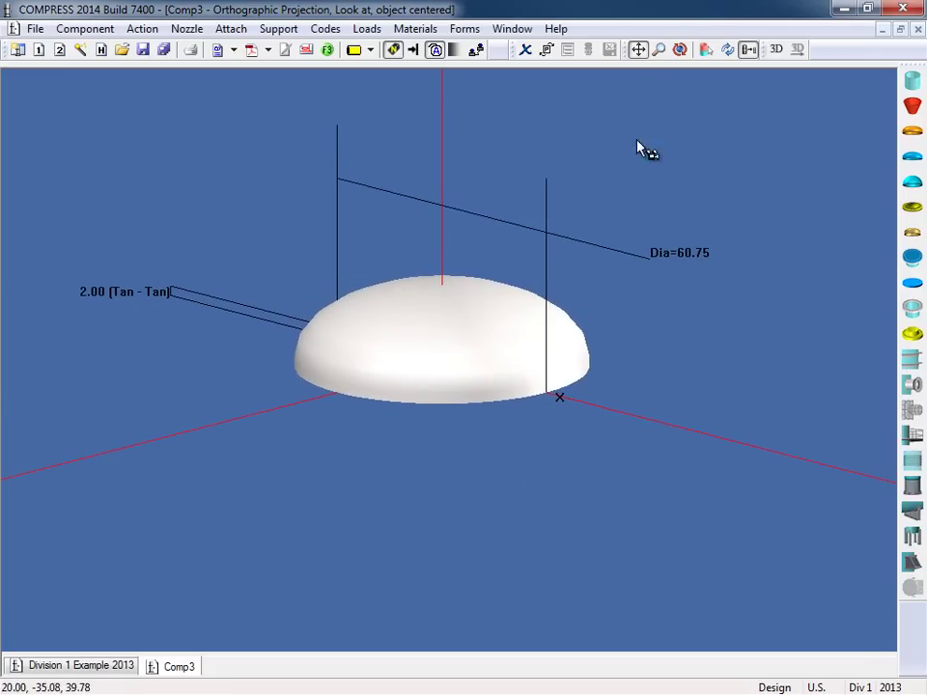
pyautogui.click(680, 49)
pyautogui.moveTo(579, 440); pyautogui.dragTo(582, 478)
pyautogui.click(637, 50)
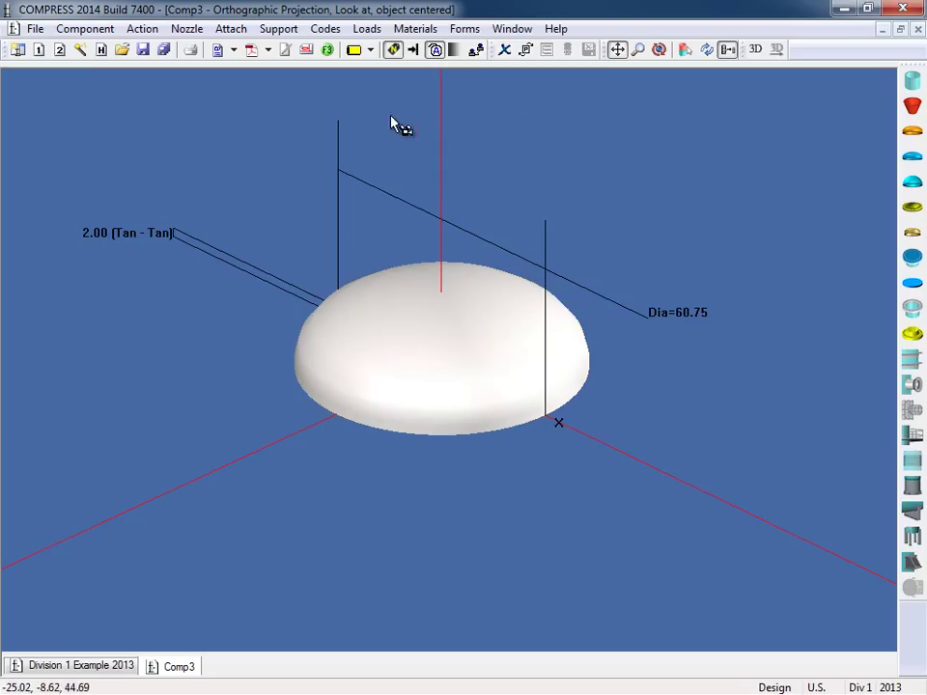
pyautogui.click(77, 29)
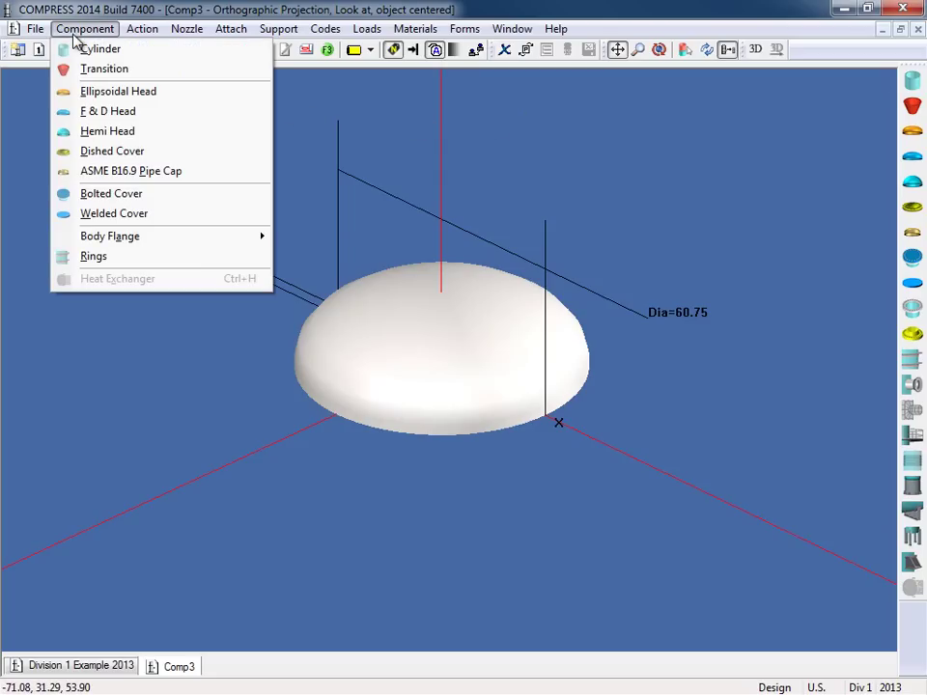
pyautogui.click(164, 56)
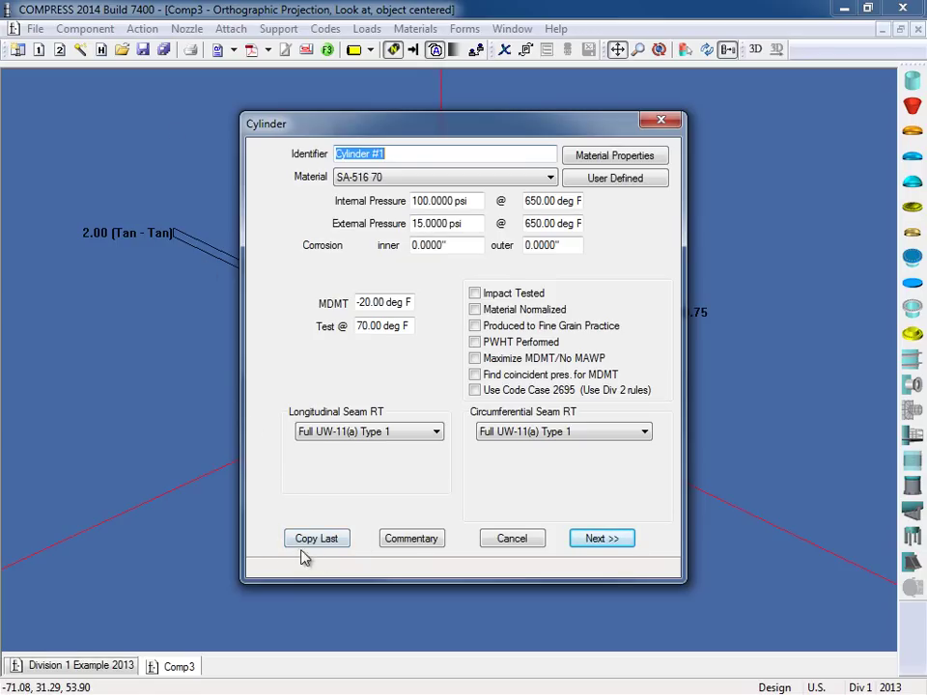
pyautogui.click(333, 542)
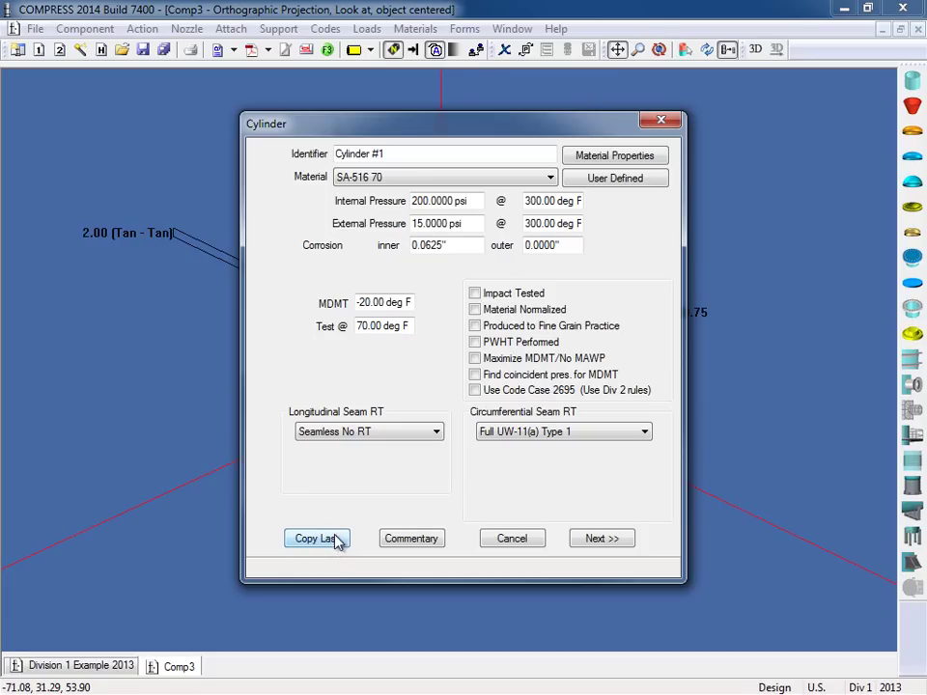
pyautogui.click(437, 432)
pyautogui.click(437, 450)
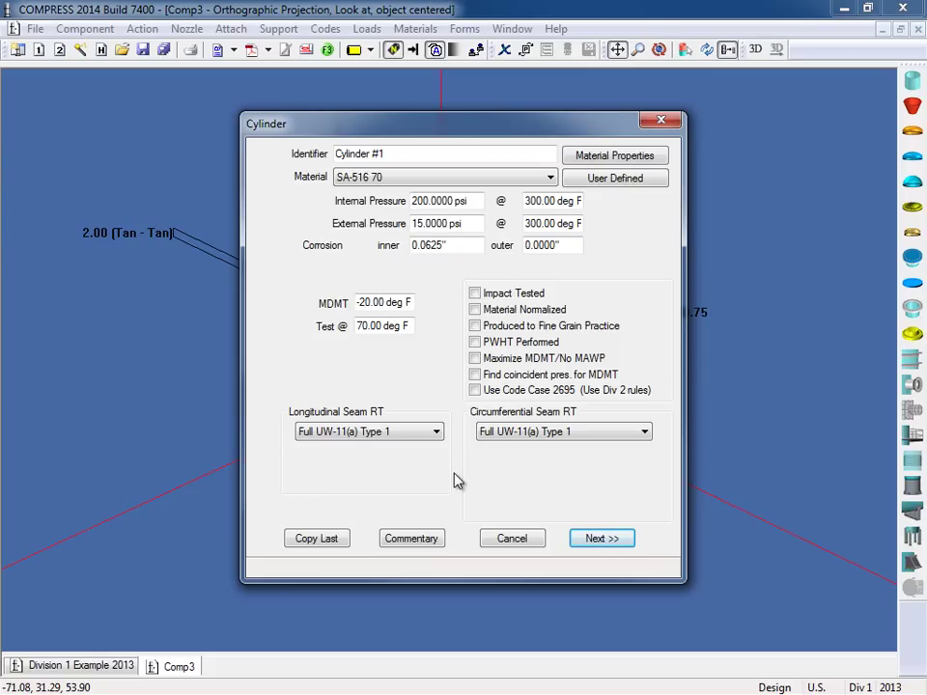
# Add three identical shell cylinders, each with a 60" inner diameter and a length of 96"
pyautogui.click(587, 547)
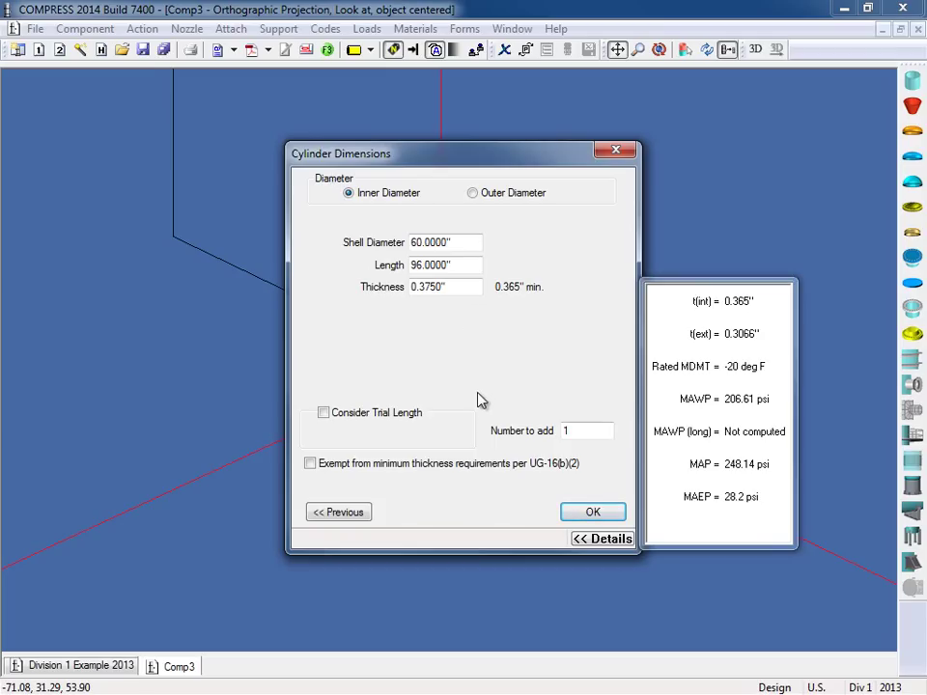
pyautogui.press('Tab')
pyautogui.write('3')
pyautogui.click(593, 513)
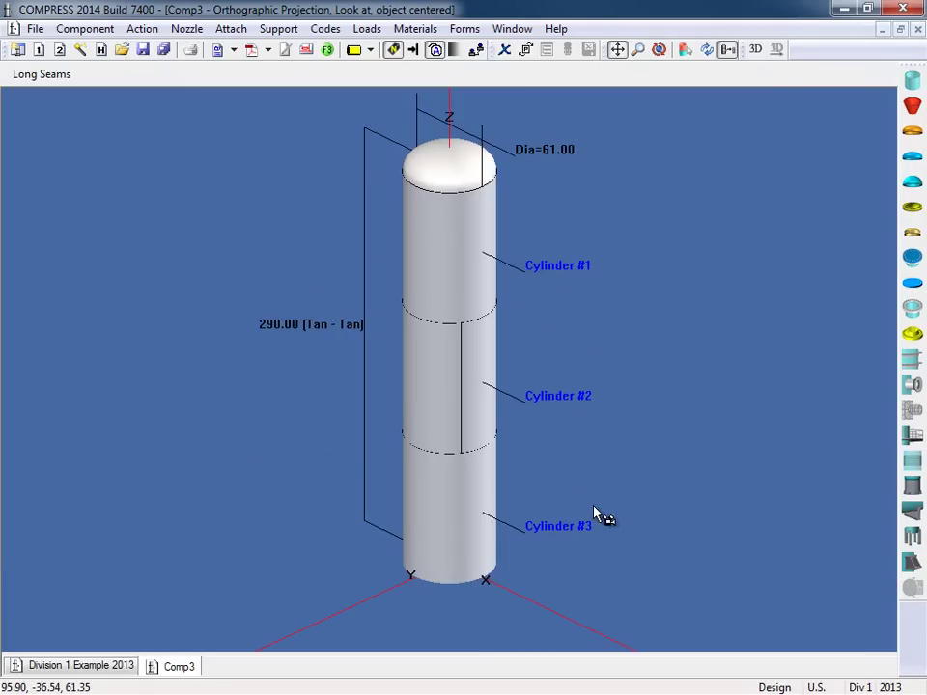
# Review the long seam placement, starting angles and shell rollout of the three cylinders
pyautogui.moveTo(599, 515); pyautogui.dragTo(570, 498)
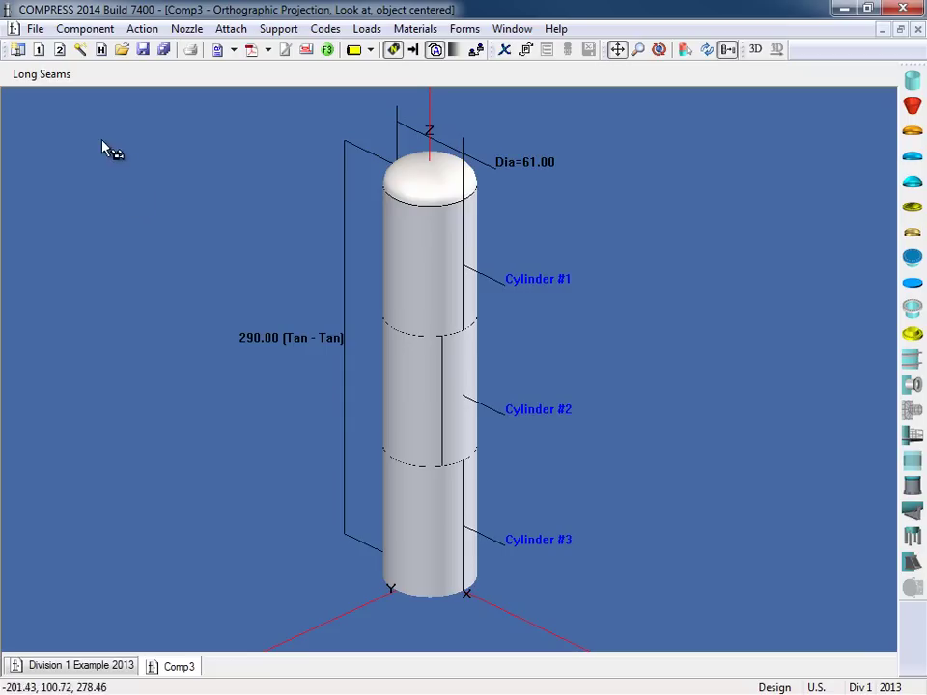
pyautogui.click(36, 78)
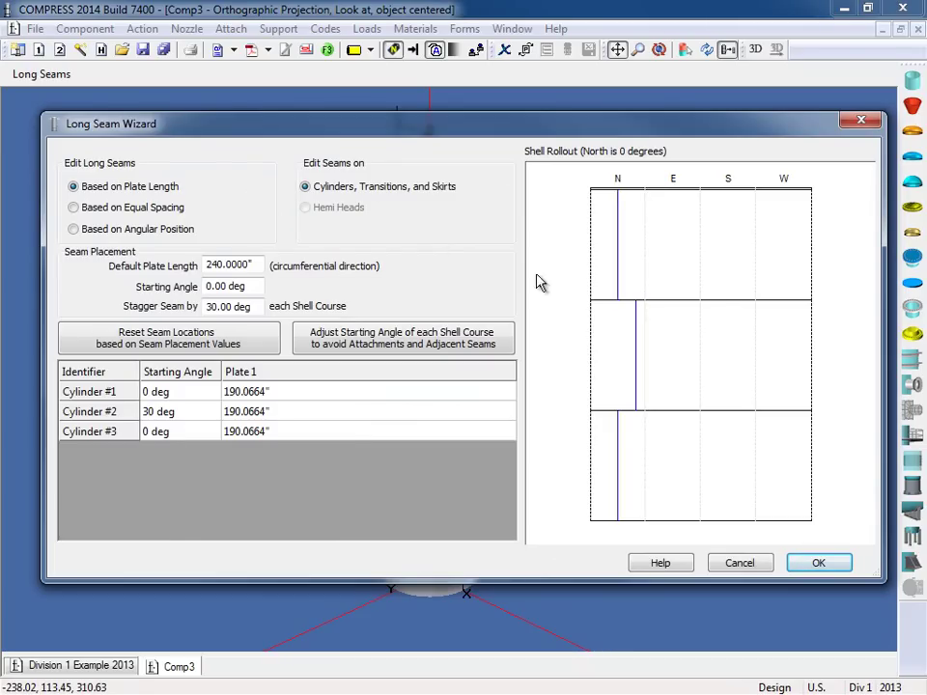
pyautogui.click(817, 565)
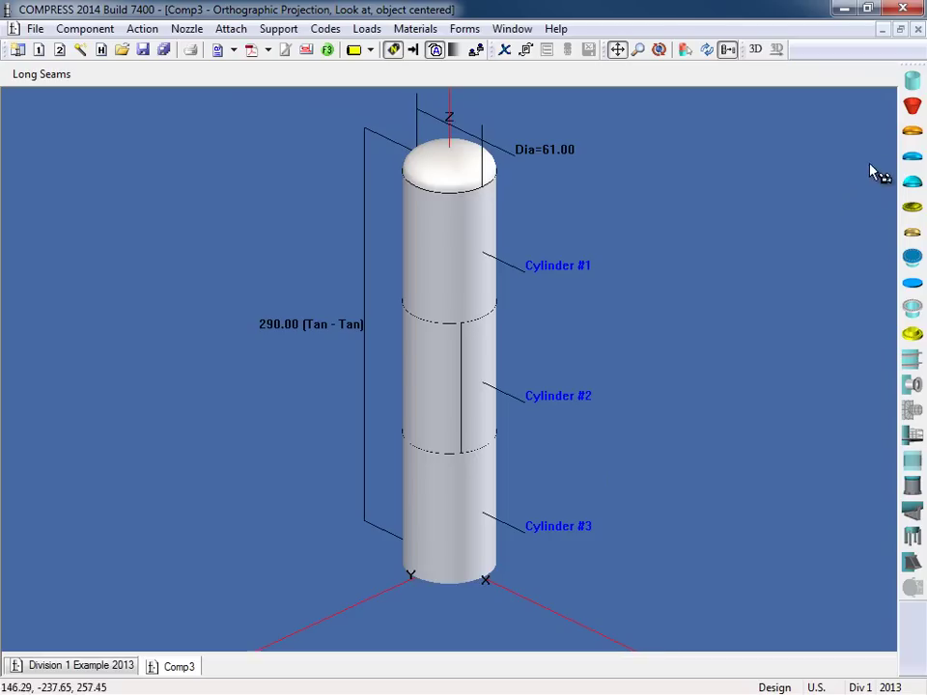
# Add a second ellipsoidal head to the bottom end of Cylinder #3, copying the design conditions of the previous component
pyautogui.click(910, 135)
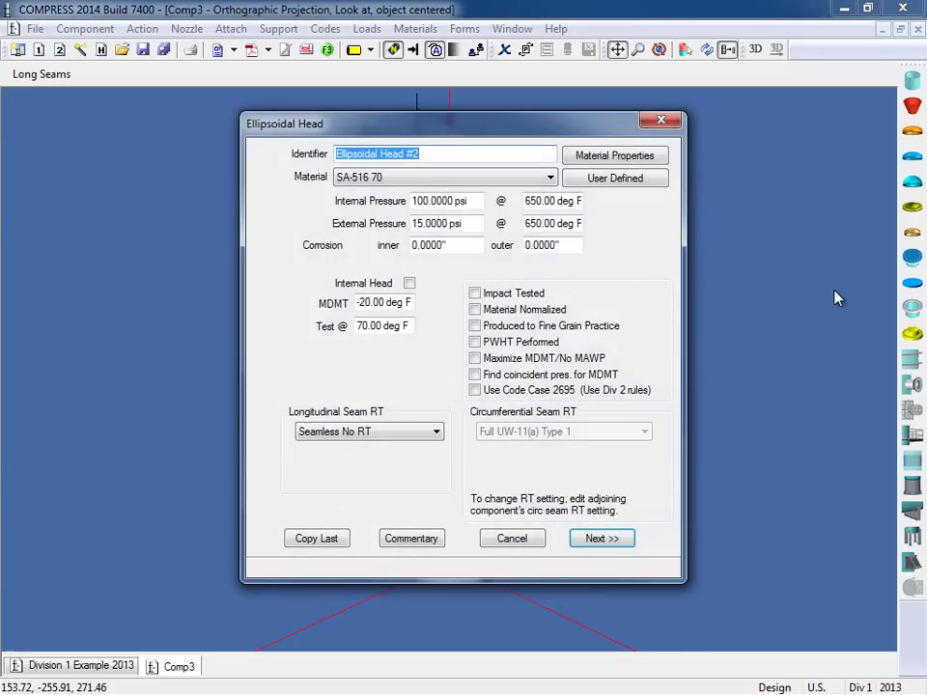
pyautogui.click(309, 544)
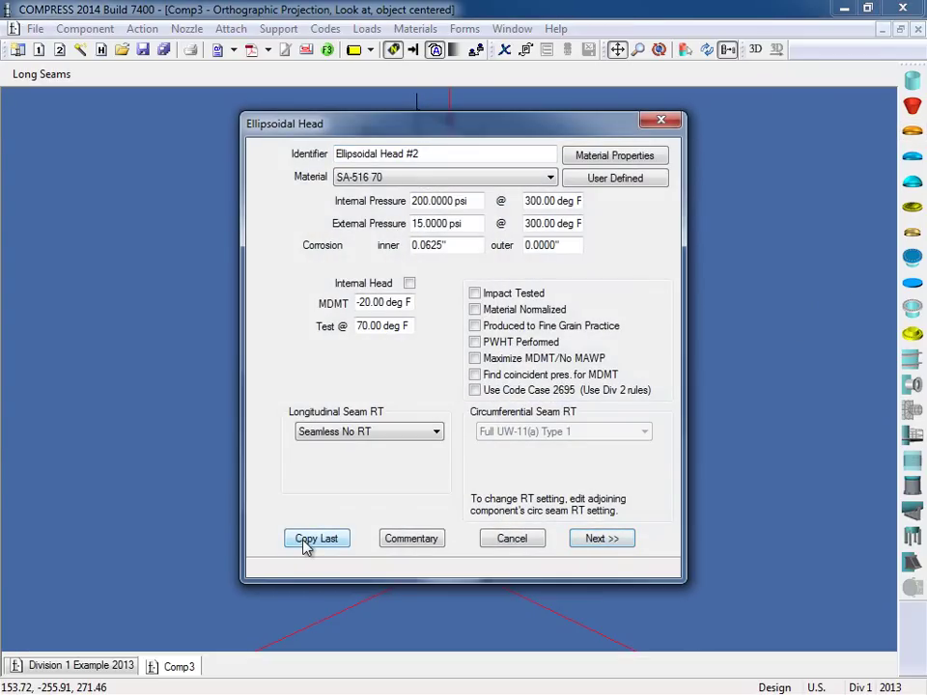
pyautogui.click(593, 543)
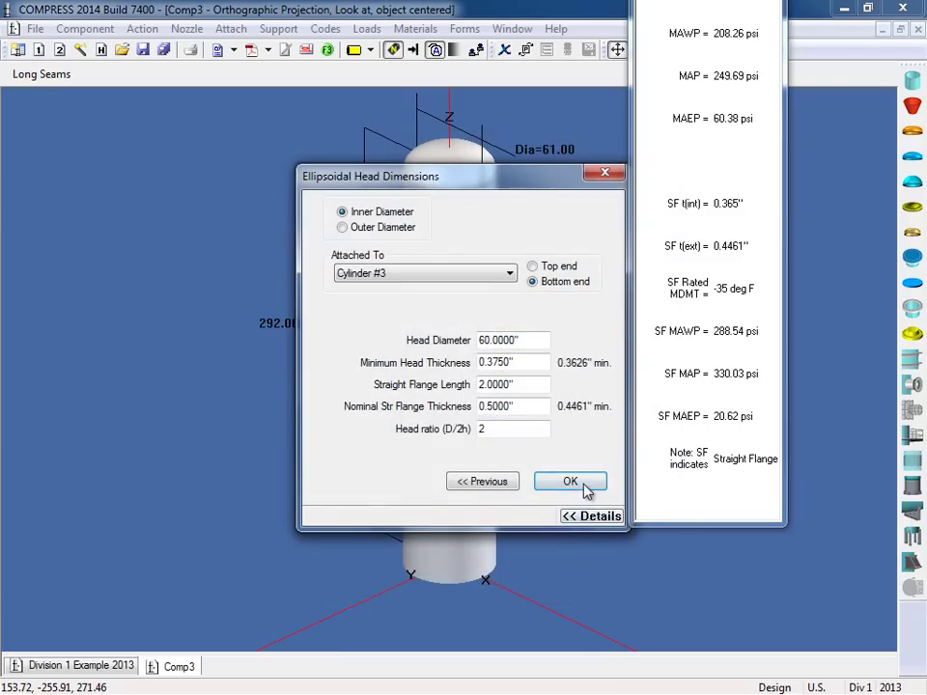
pyautogui.click(571, 482)
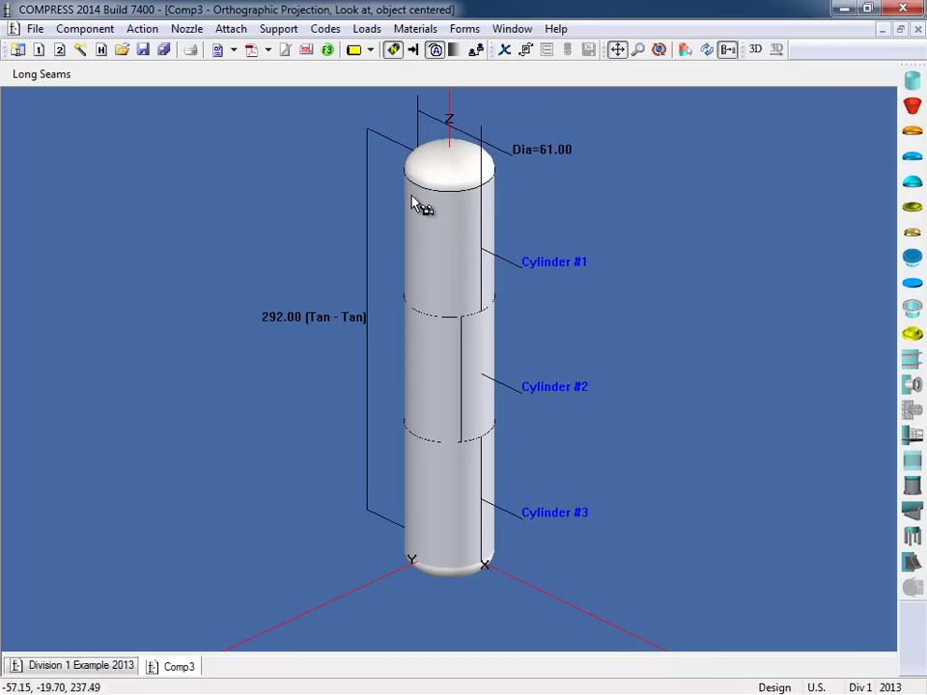
# Add an operating liquid level 150" from the datum, keeping the specific gravity at 1
pyautogui.click(365, 31)
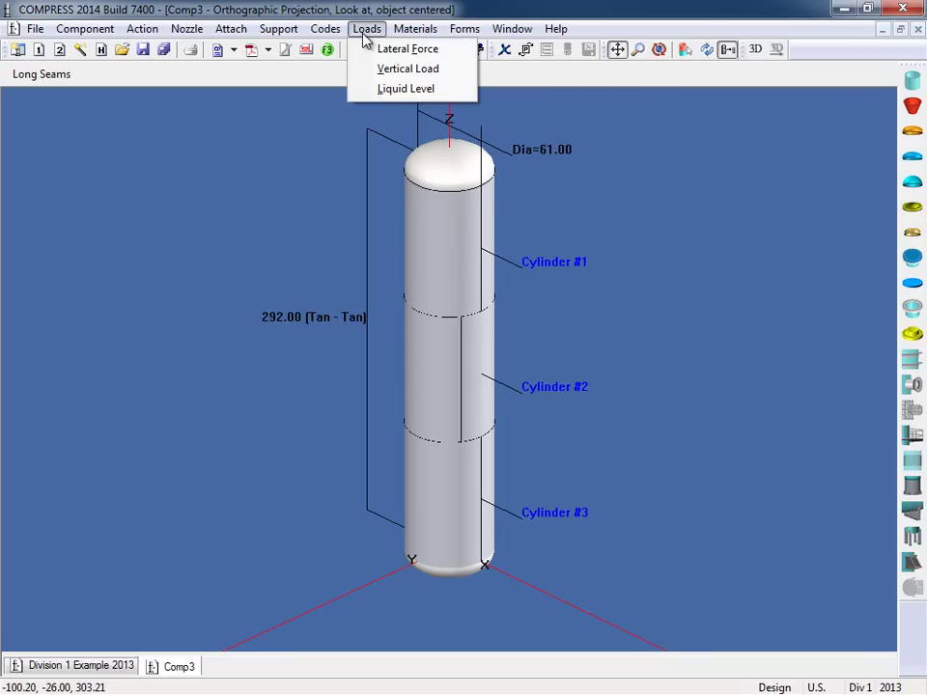
pyautogui.click(359, 92)
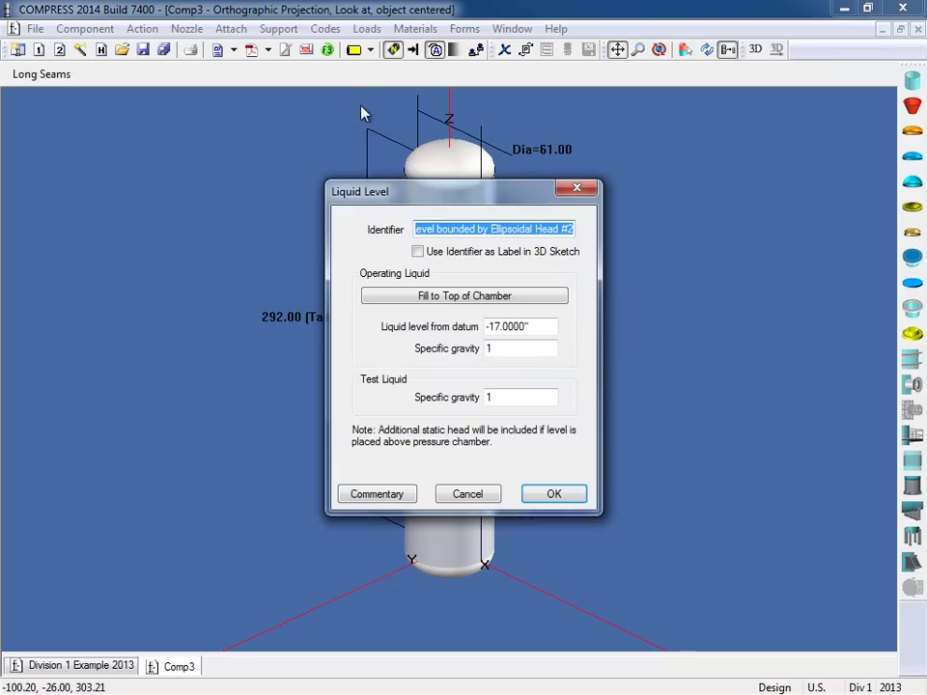
pyautogui.moveTo(403, 199); pyautogui.dragTo(630, 183)
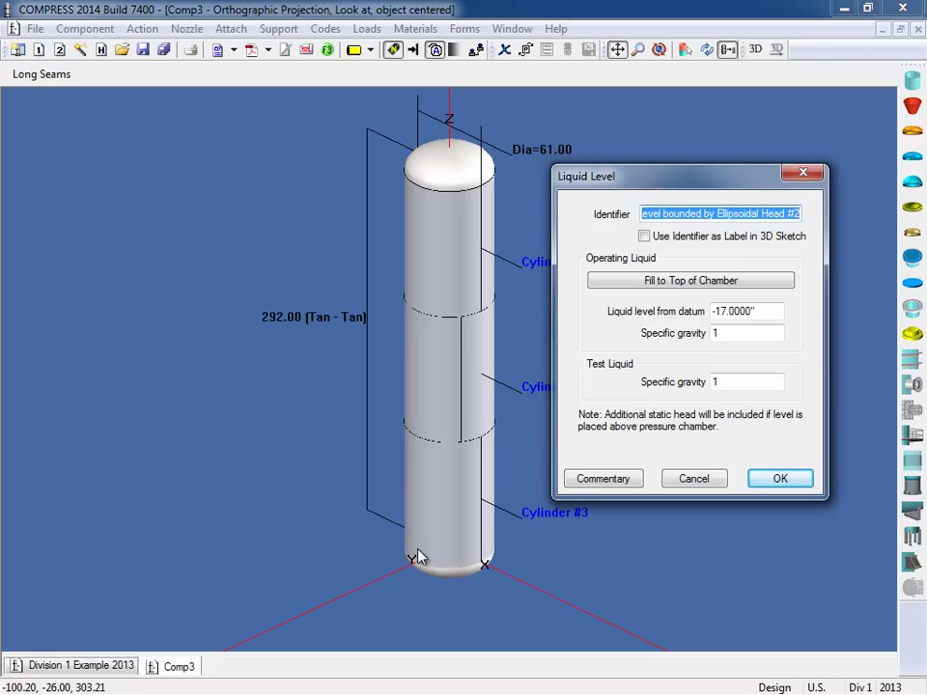
pyautogui.click(768, 311)
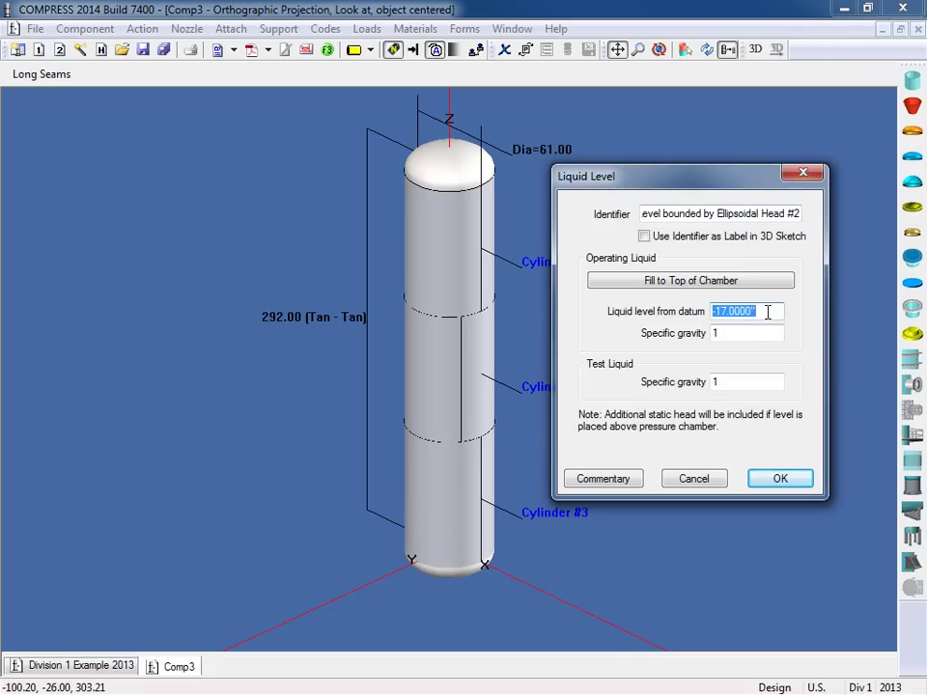
pyautogui.write('150')
pyautogui.click(766, 331)
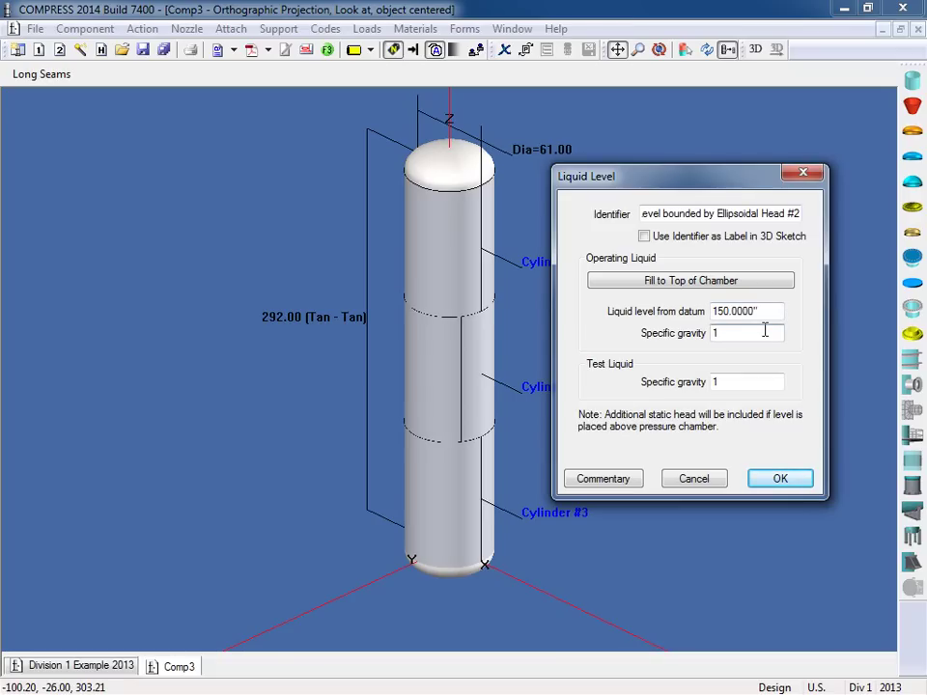
pyautogui.click(779, 480)
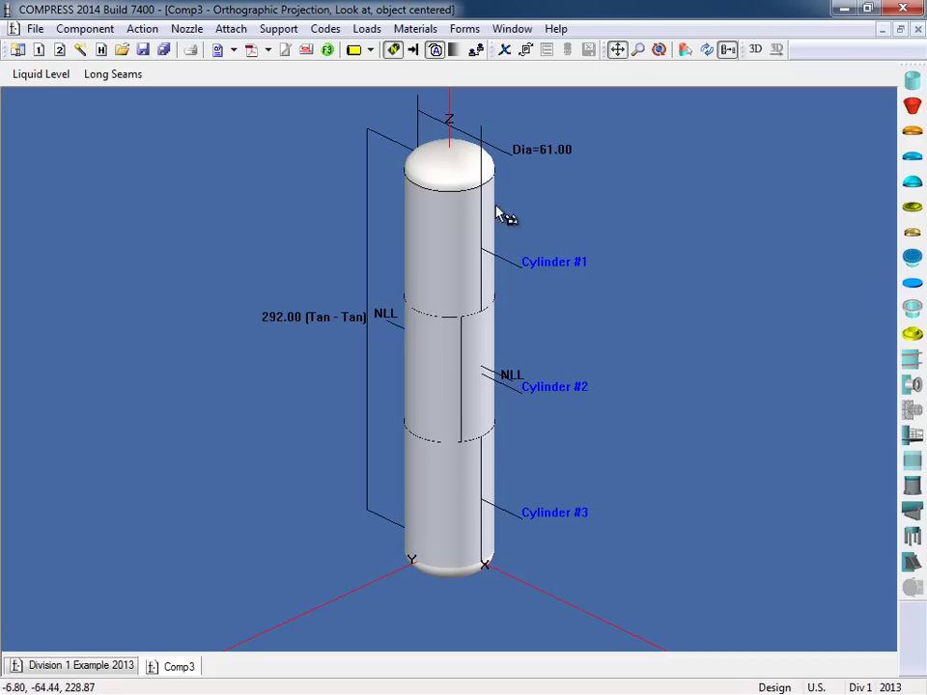
# Start a base support skirt on Ellipsoidal Head #2, keeping the default diameters and length, and set its nominal thickness to 0.25"
pyautogui.click(278, 31)
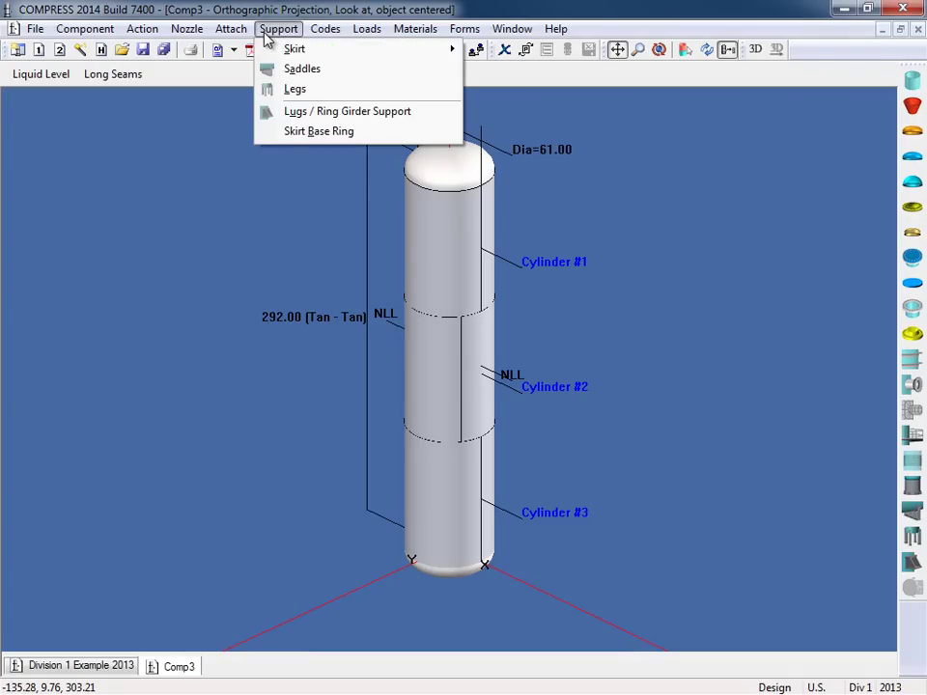
pyautogui.moveTo(323, 49)
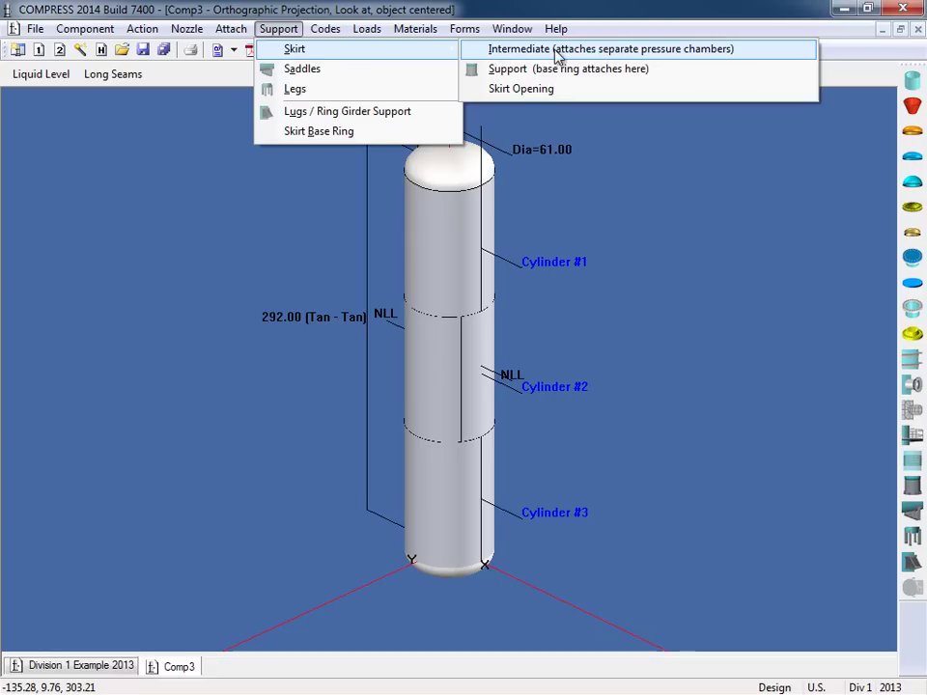
pyautogui.click(679, 74)
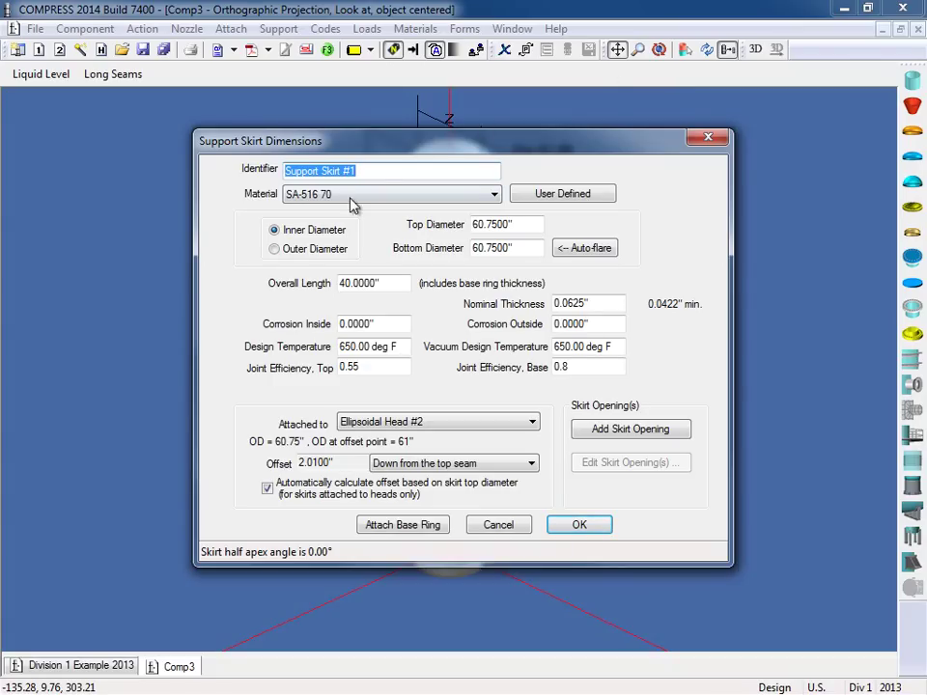
pyautogui.click(521, 224)
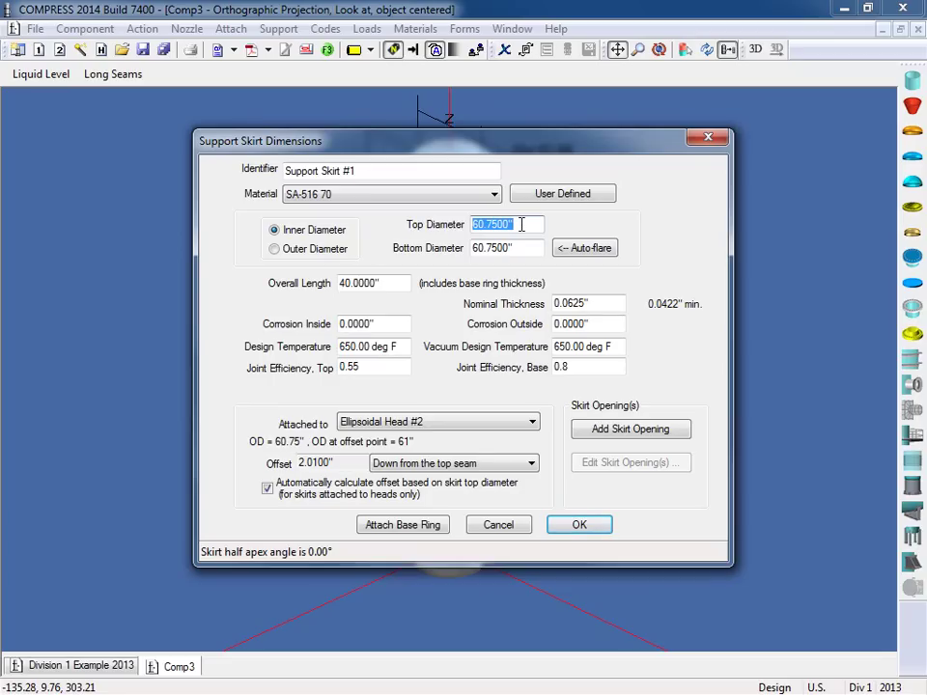
pyautogui.click(391, 279)
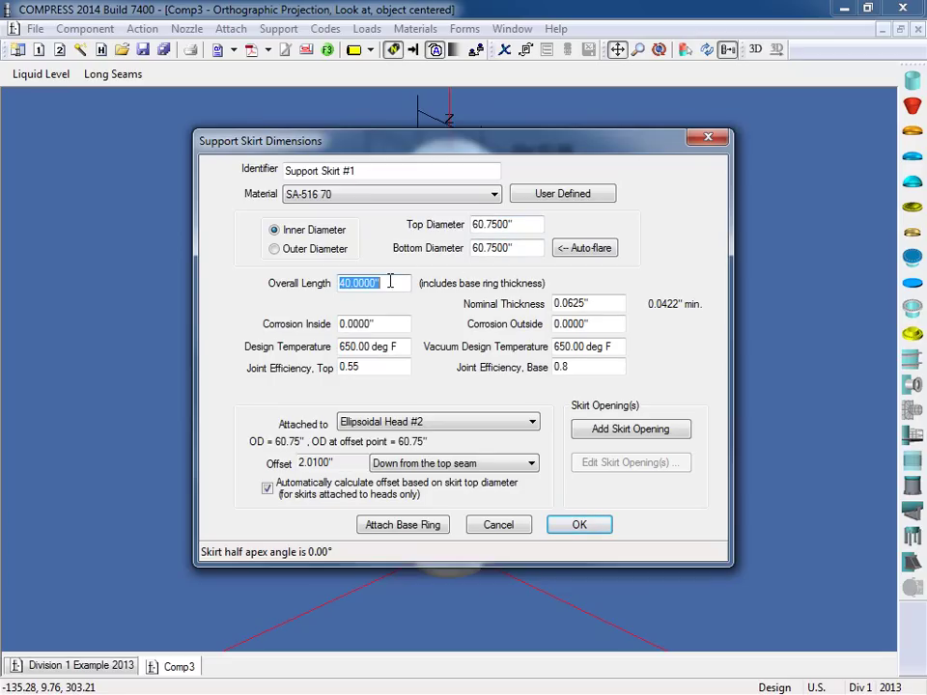
pyautogui.click(598, 306)
pyautogui.write('.25')
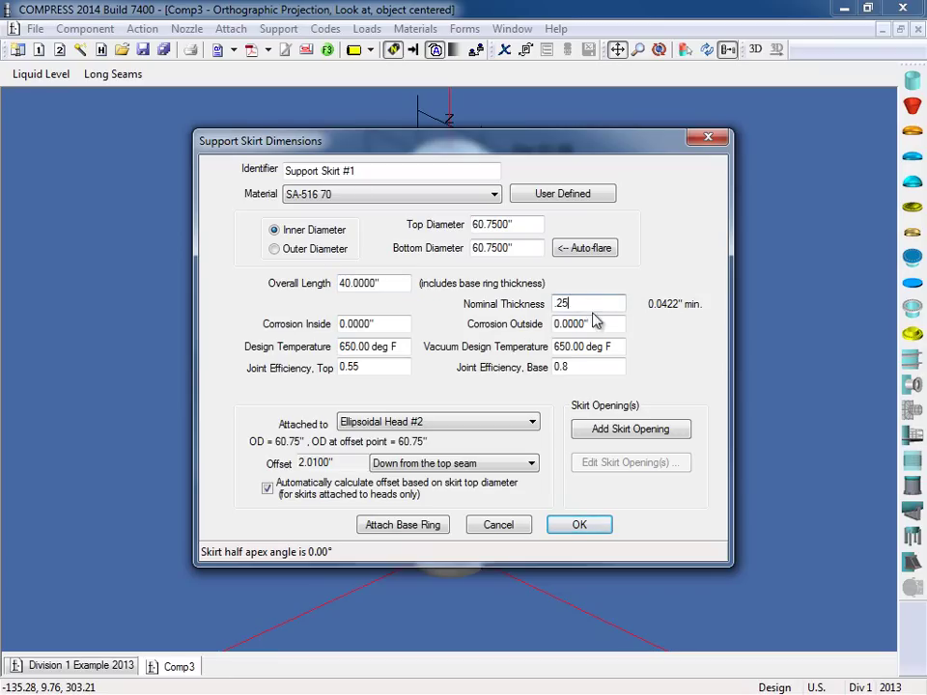
# Set the skirt's design and vacuum design temperatures to 300 deg F, keep the joint efficiencies, and create the skirt
pyautogui.click(398, 347)
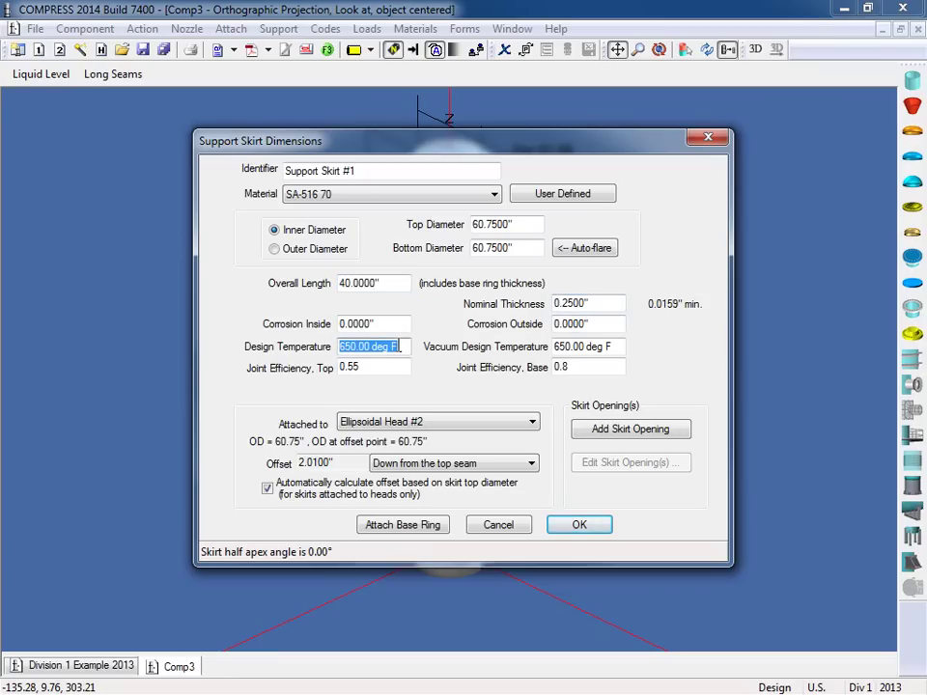
pyautogui.write('300')
pyautogui.press('Tab')
pyautogui.write('300')
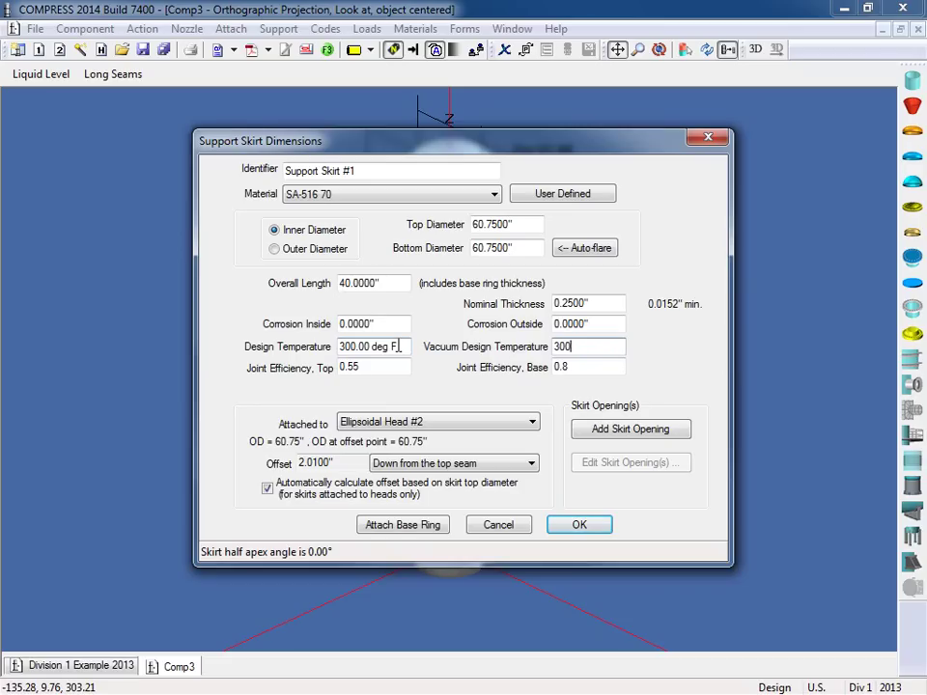
pyautogui.click(390, 368)
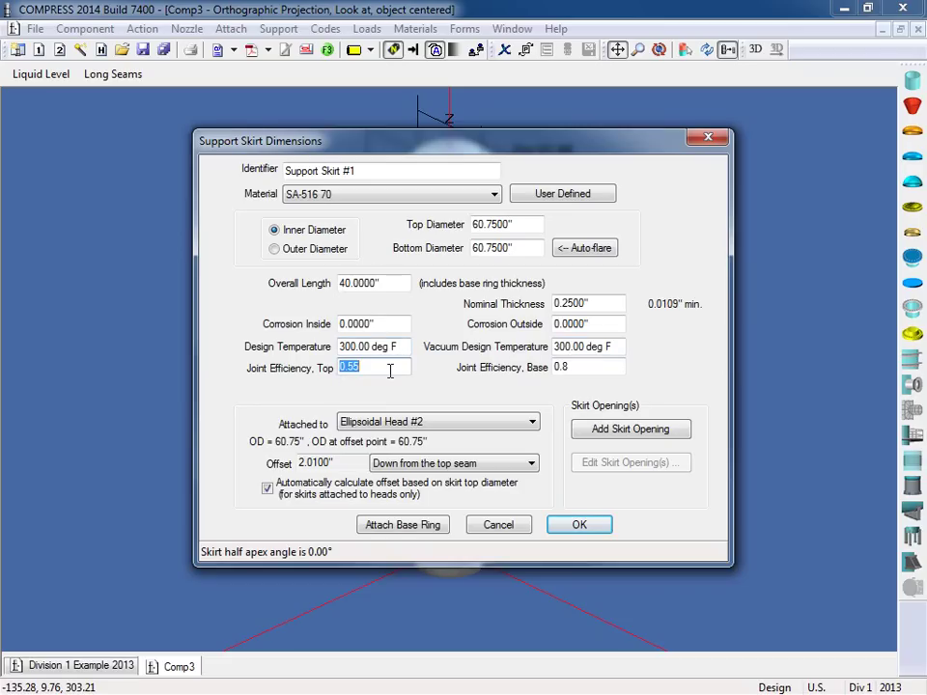
pyautogui.click(390, 368)
pyautogui.click(579, 526)
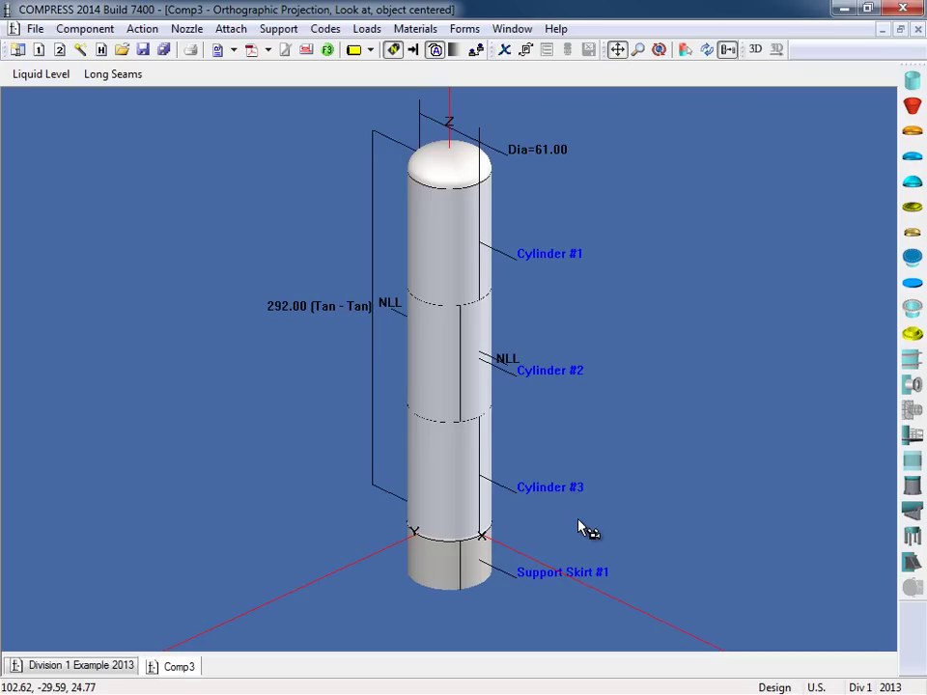
# Attach a base ring with a single base plate to Support Skirt #1, accepting the default anchor bolt and base plate values
pyautogui.click(436, 555)
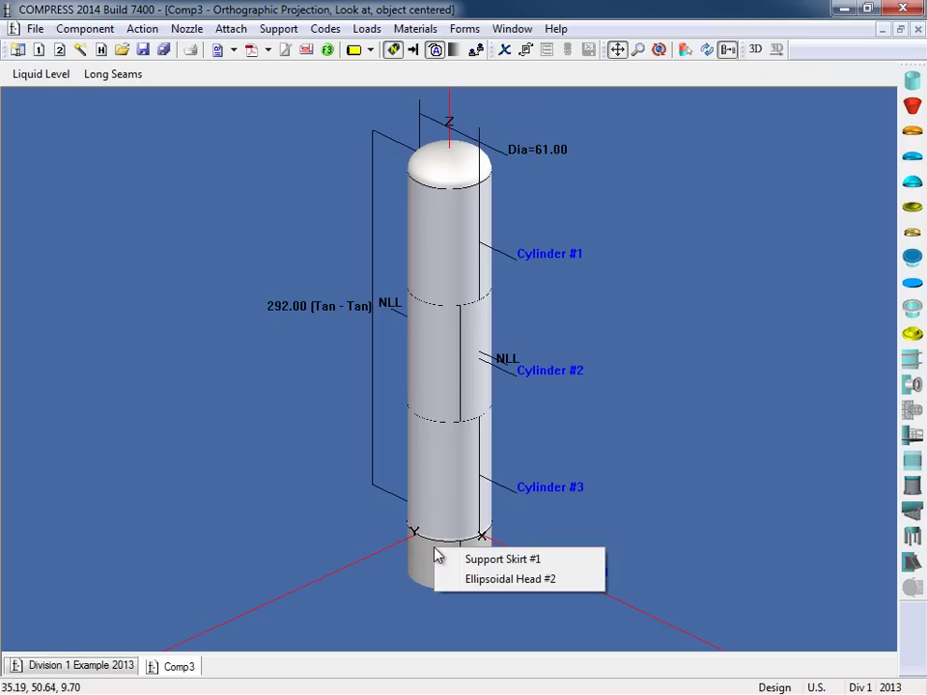
pyautogui.click(556, 565)
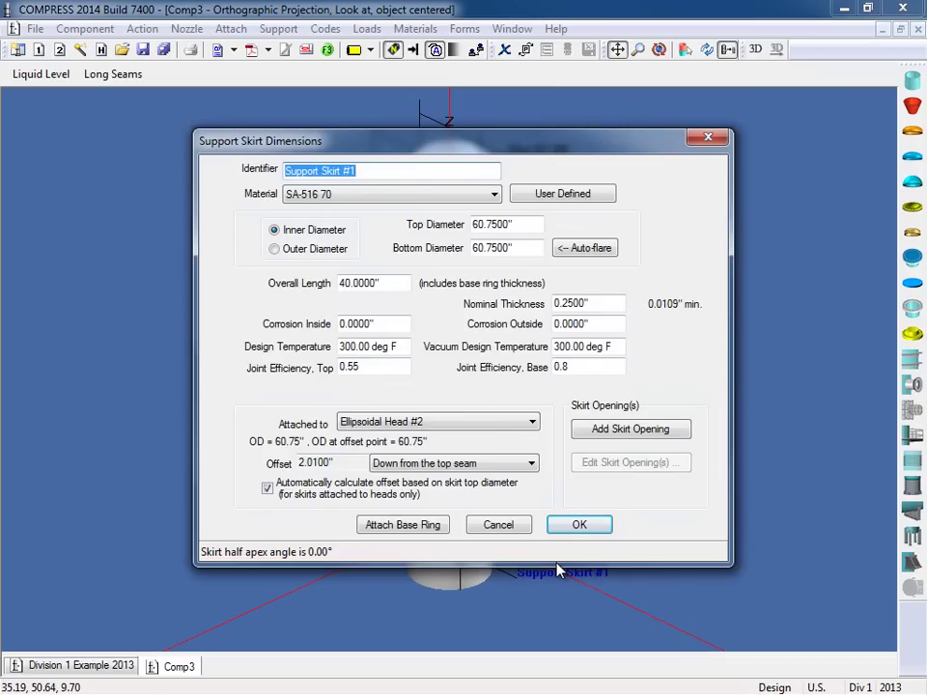
pyautogui.click(400, 526)
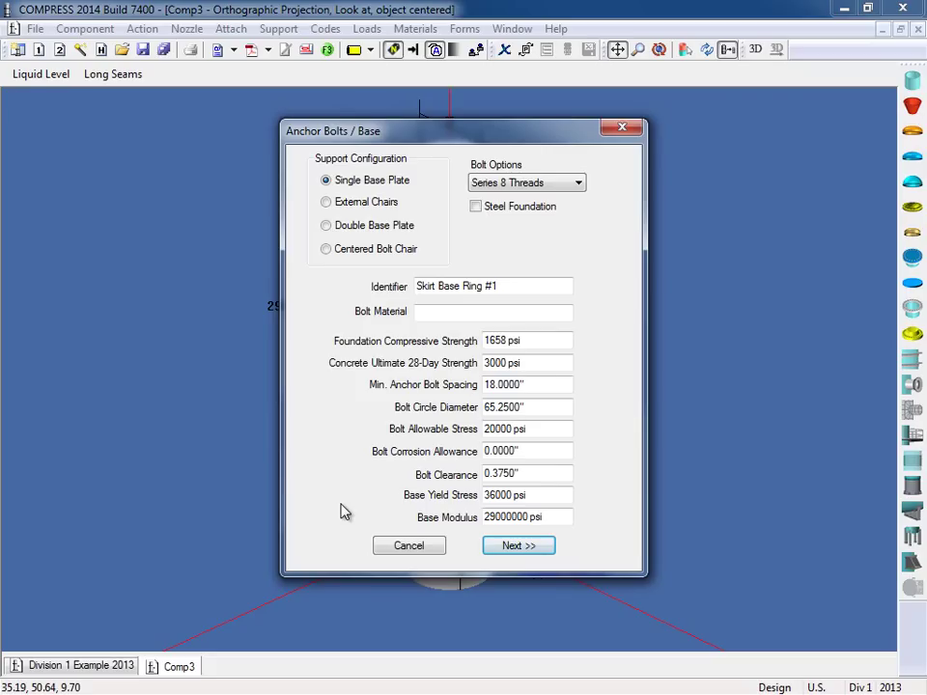
pyautogui.click(543, 408)
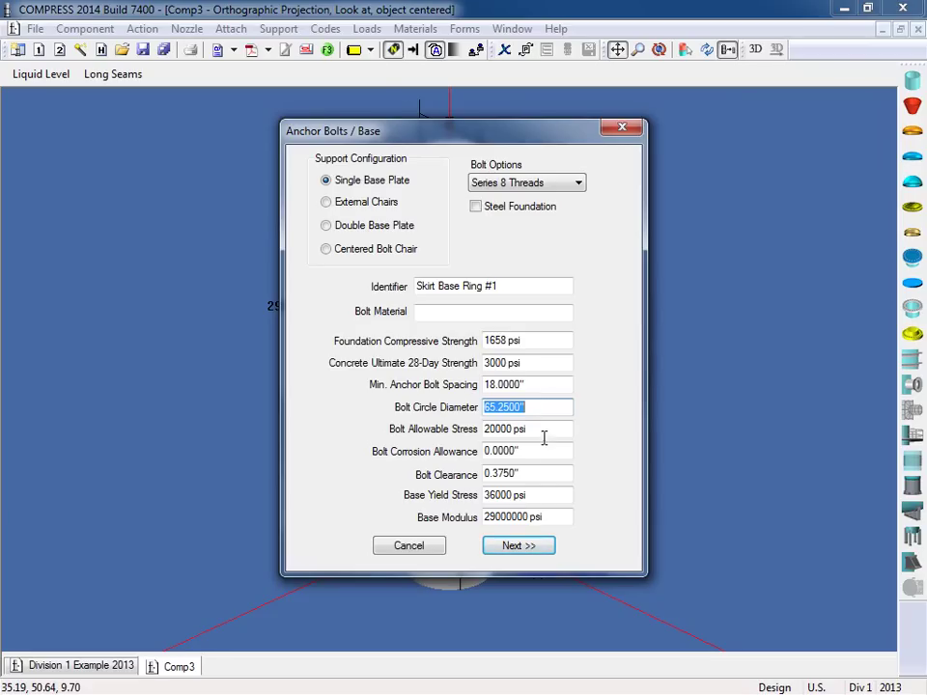
pyautogui.click(540, 551)
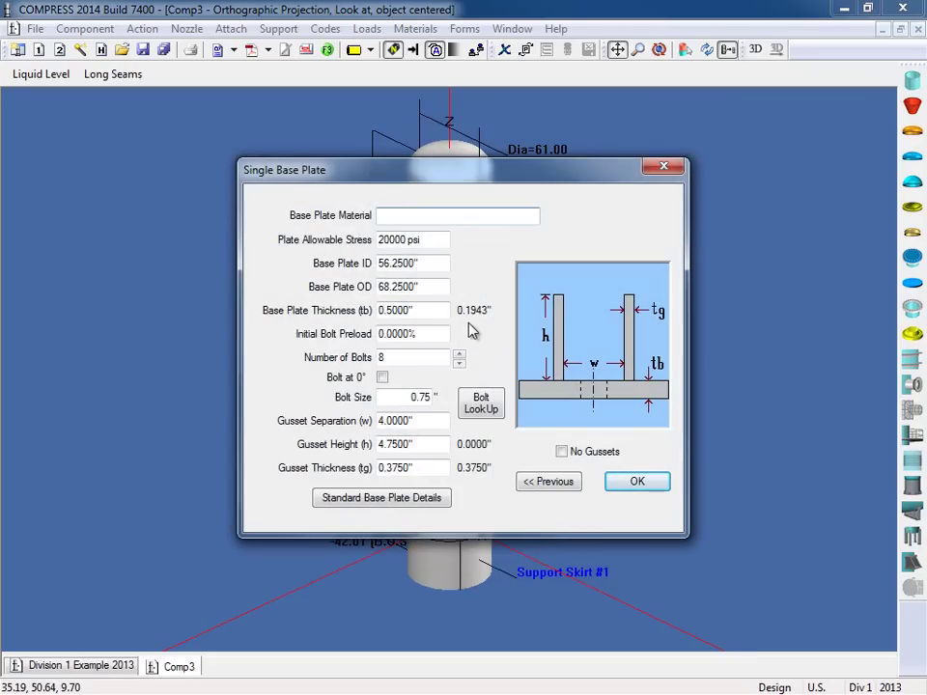
pyautogui.click(642, 488)
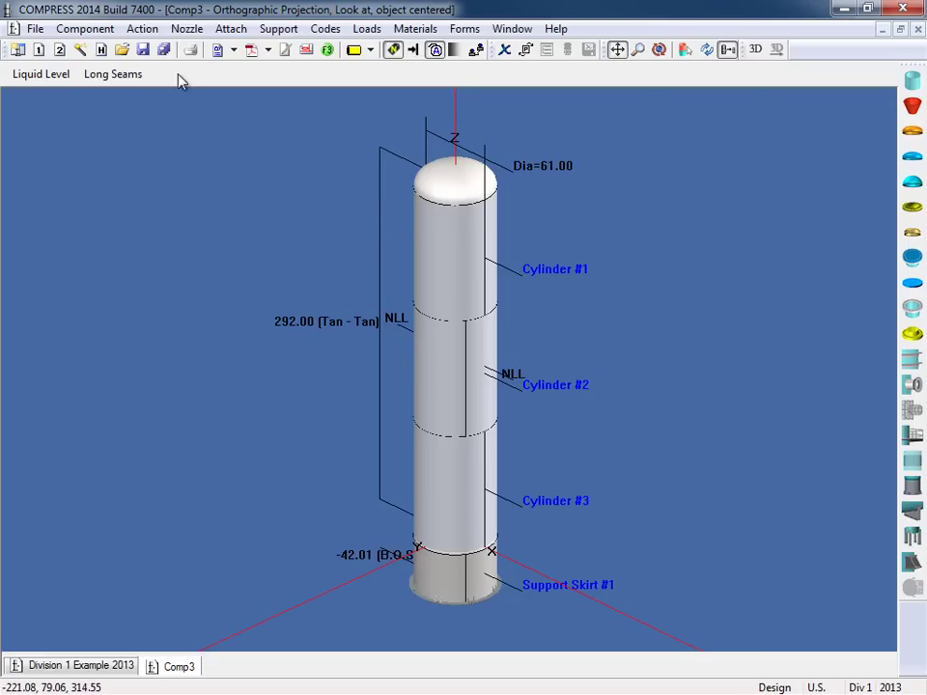
# Start a detailed nozzle design and preview attachment types 2 through 12, returning the selection to Type 1
pyautogui.click(187, 30)
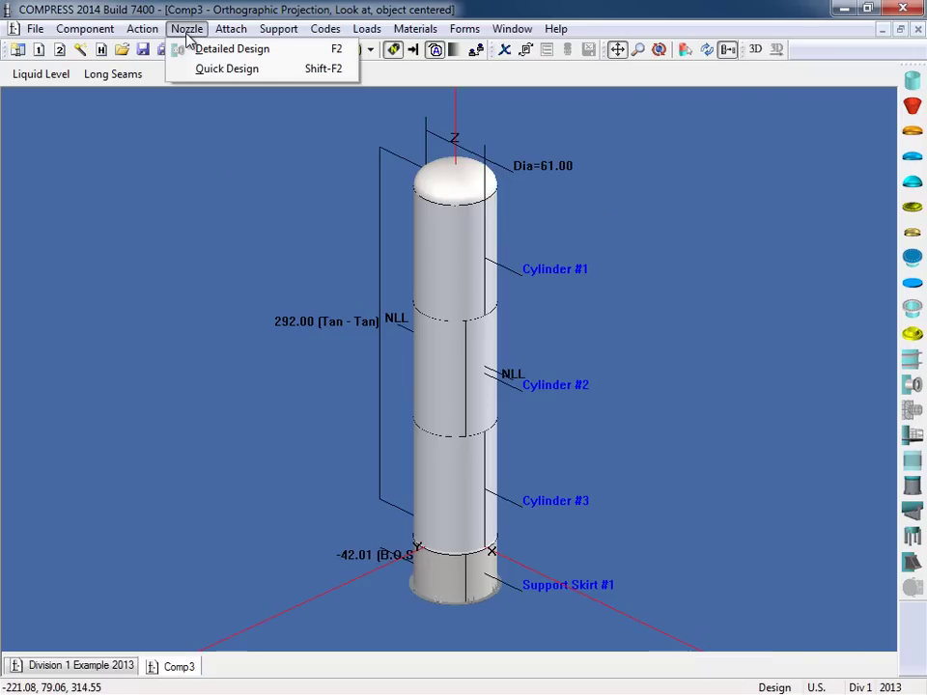
pyautogui.click(278, 53)
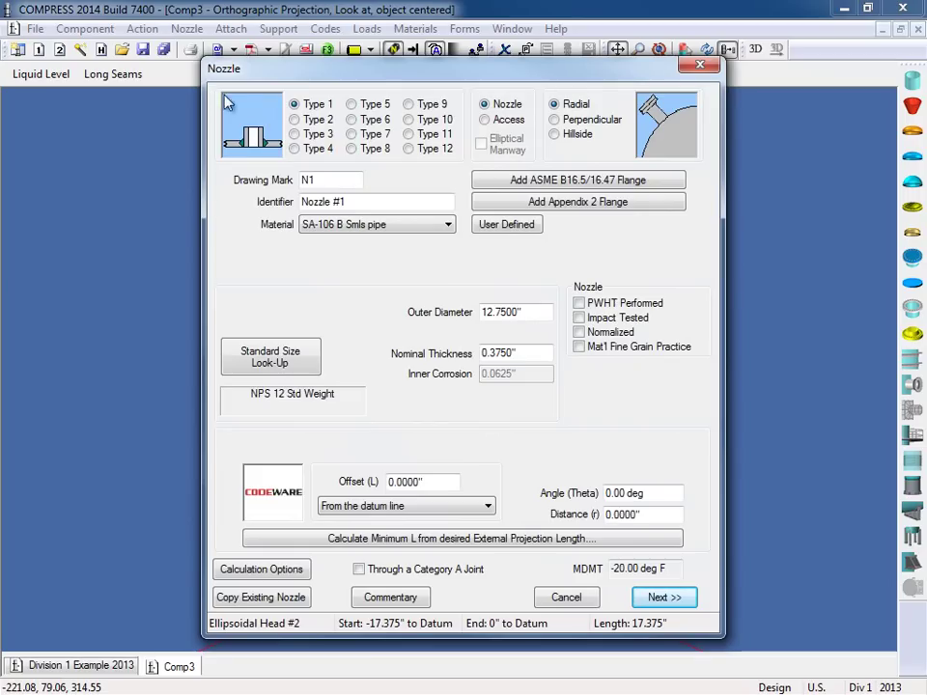
pyautogui.click(310, 119)
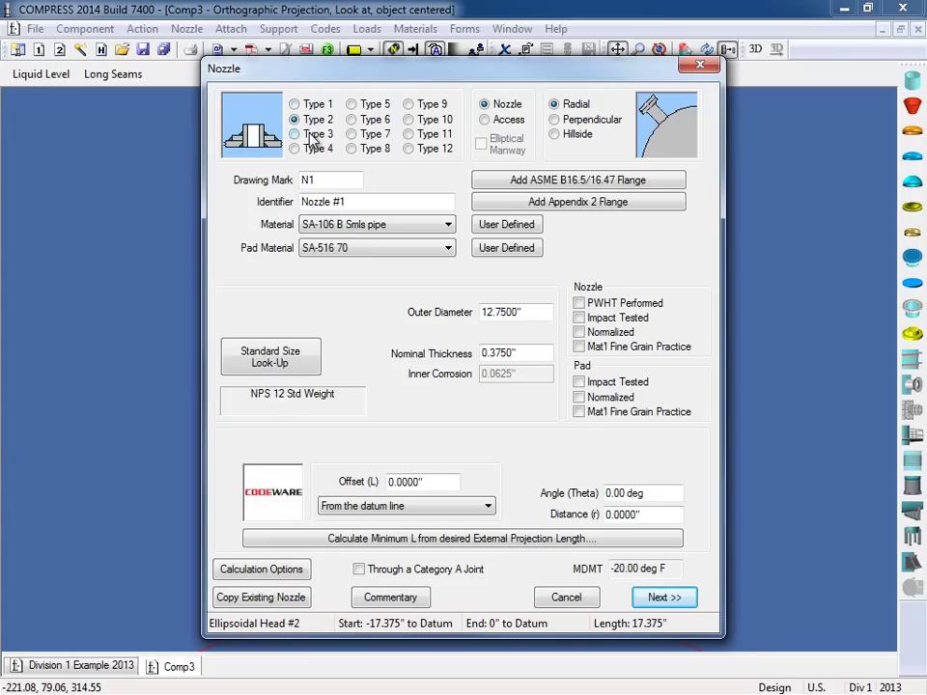
pyautogui.click(315, 136)
pyautogui.click(316, 151)
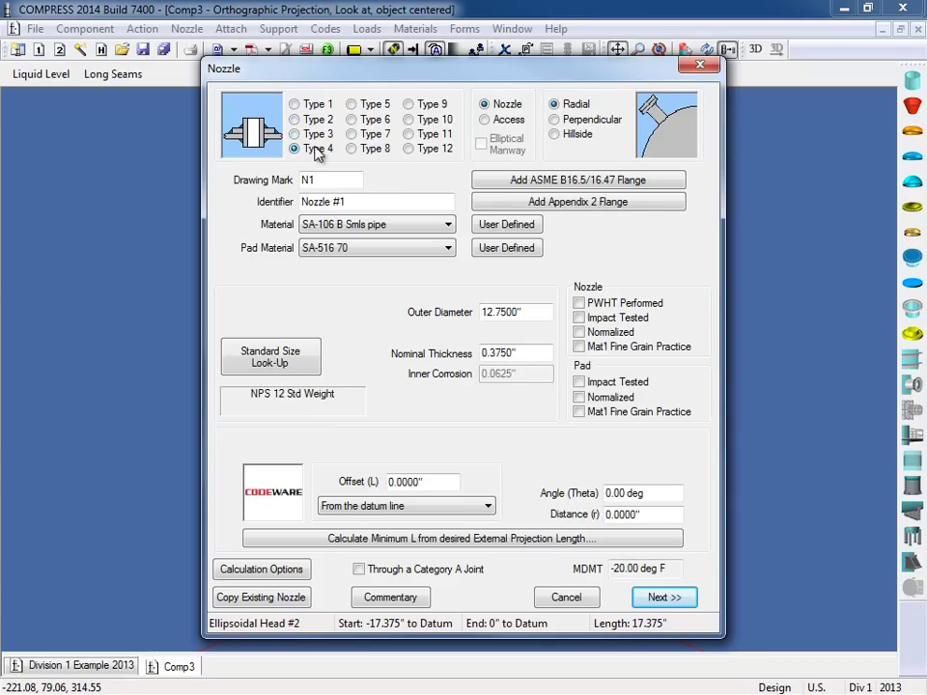
pyautogui.click(354, 106)
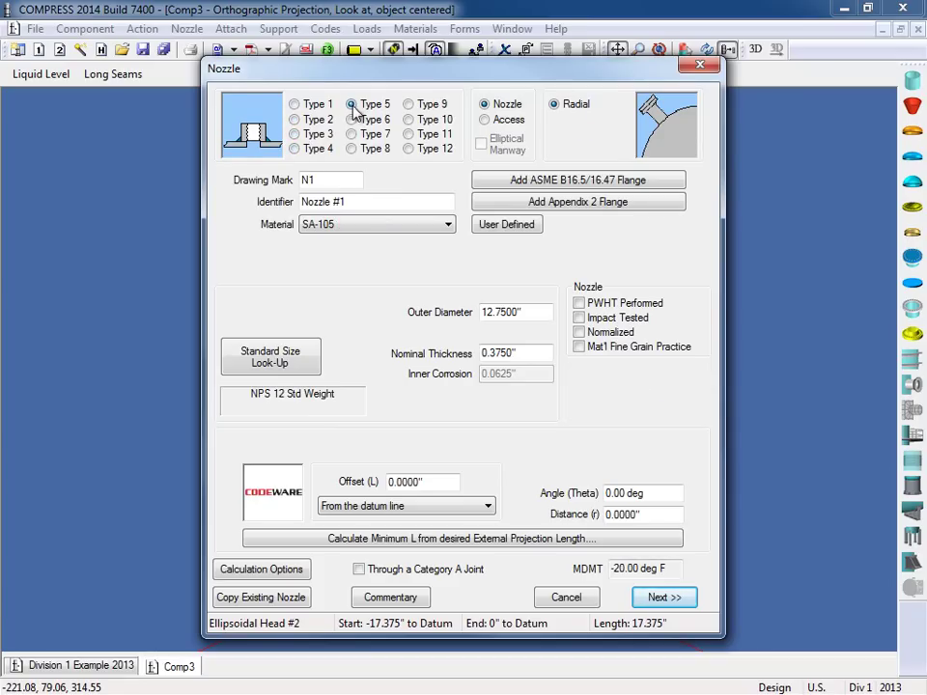
pyautogui.click(353, 121)
pyautogui.click(353, 135)
pyautogui.click(353, 150)
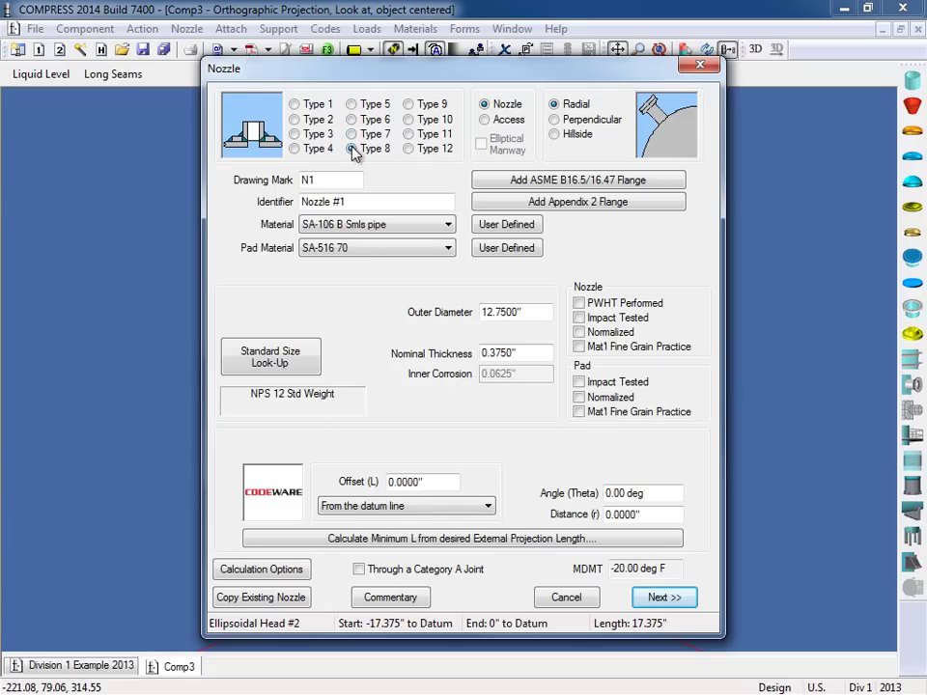
pyautogui.click(409, 106)
pyautogui.click(408, 119)
pyautogui.click(410, 135)
pyautogui.click(409, 150)
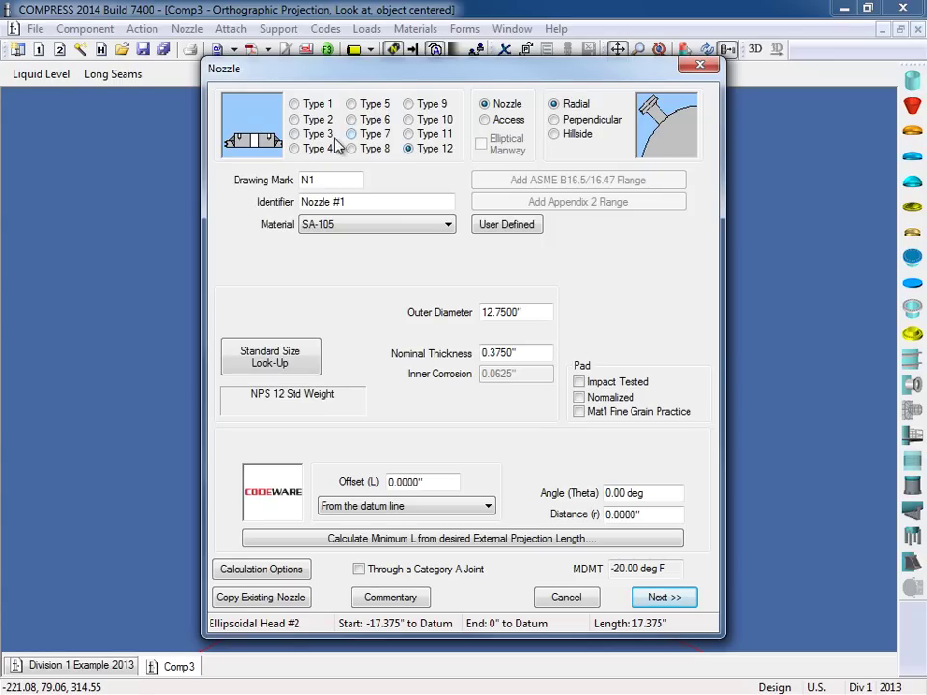
pyautogui.click(296, 106)
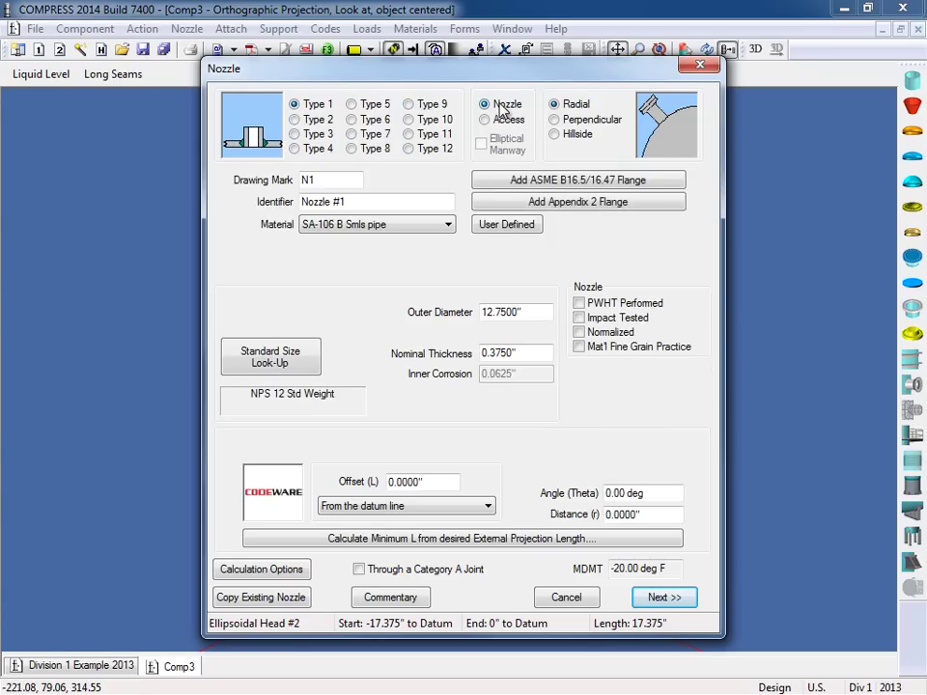
# Preview the perpendicular and hillside nozzle orientations, returning the selection to radial
pyautogui.click(554, 120)
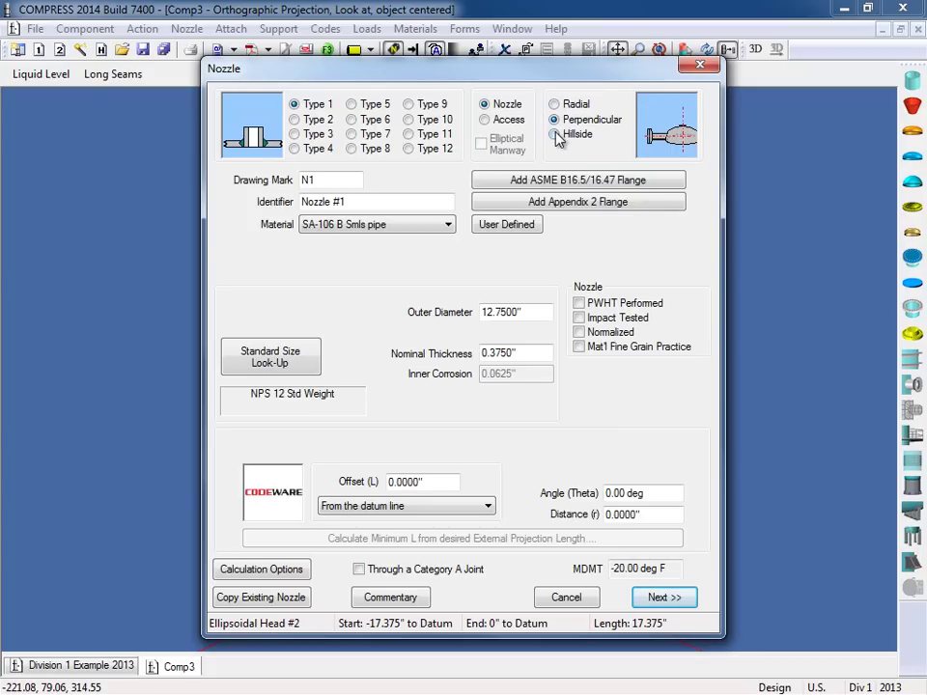
pyautogui.click(555, 136)
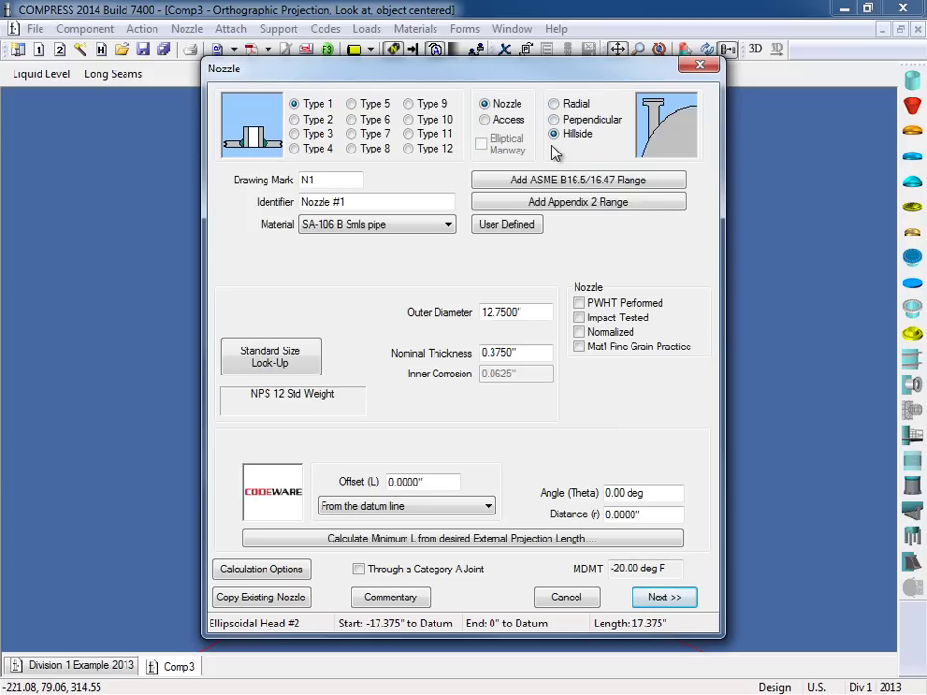
pyautogui.click(554, 104)
# Review the nozzle's drawing mark, identifier, available materials, outer diameter and nominal thickness
pyautogui.click(342, 181)
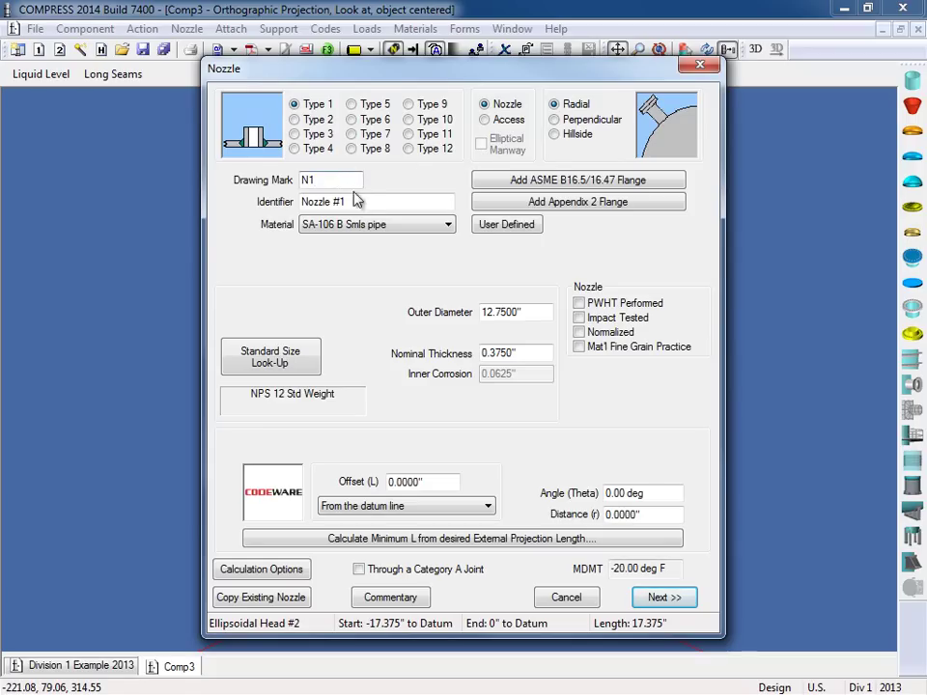
pyautogui.press('Tab')
pyautogui.click(370, 202)
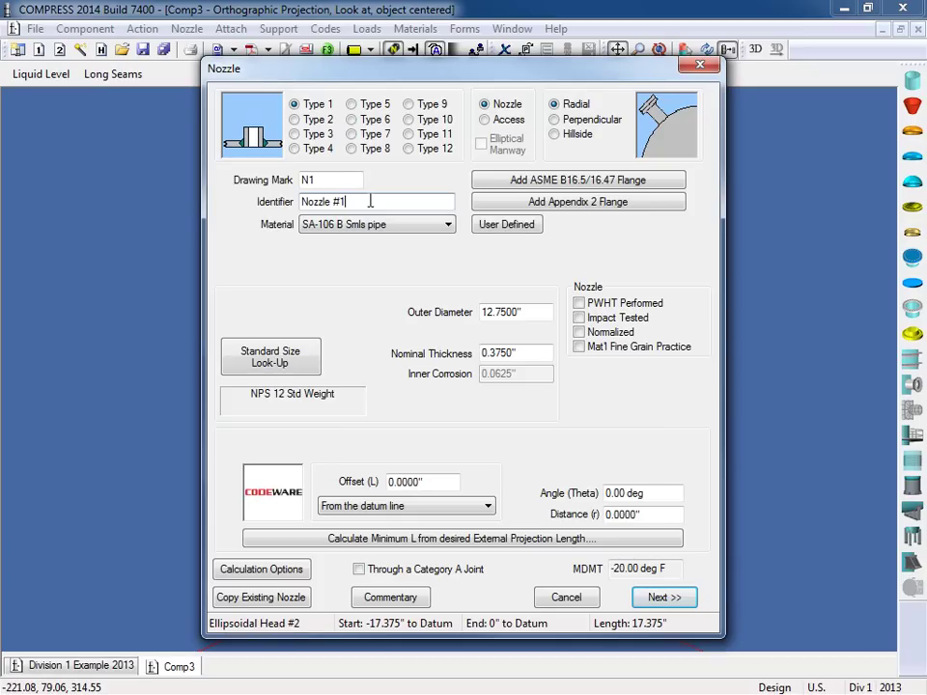
pyautogui.click(448, 225)
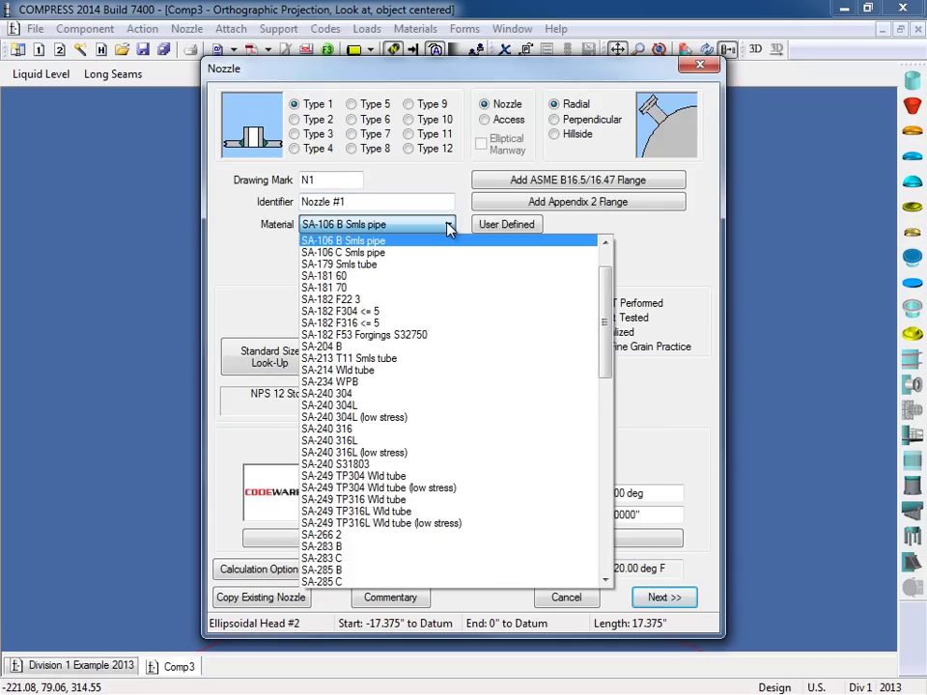
pyautogui.click(449, 227)
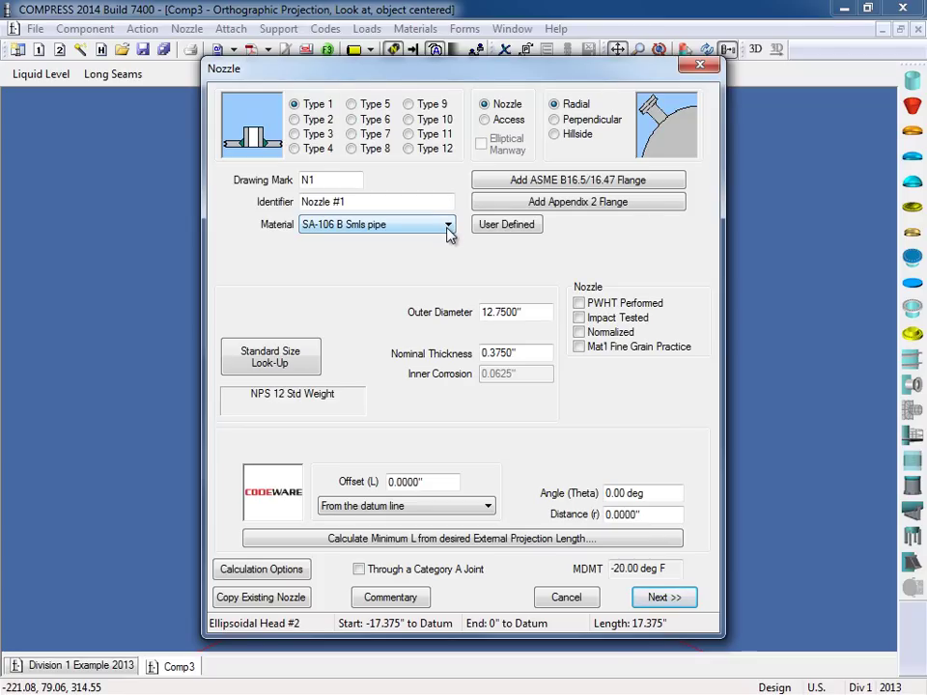
pyautogui.click(248, 271)
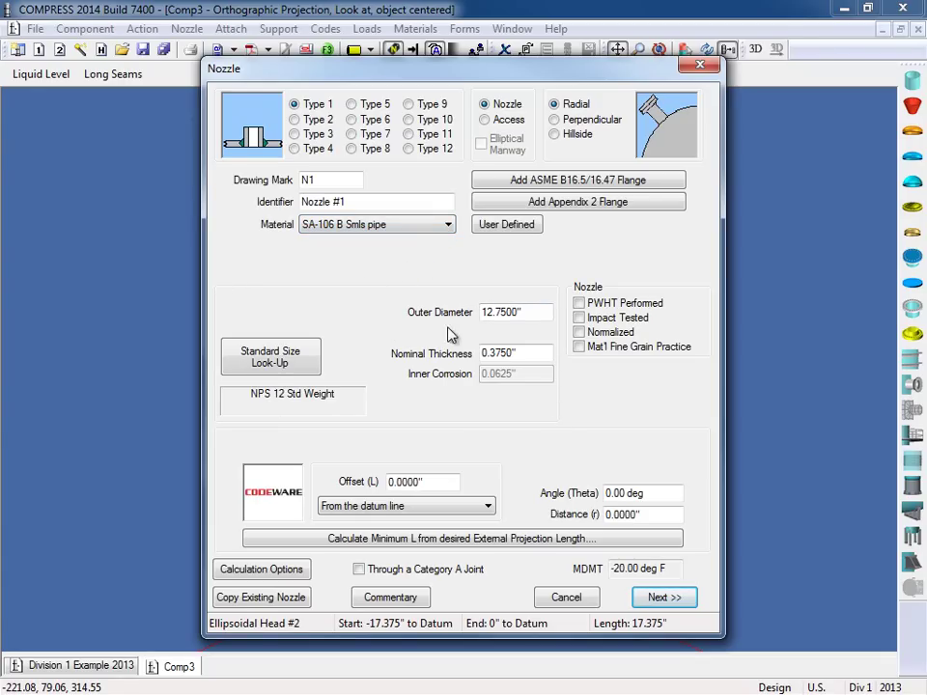
pyautogui.doubleClick(530, 316)
pyautogui.doubleClick(532, 354)
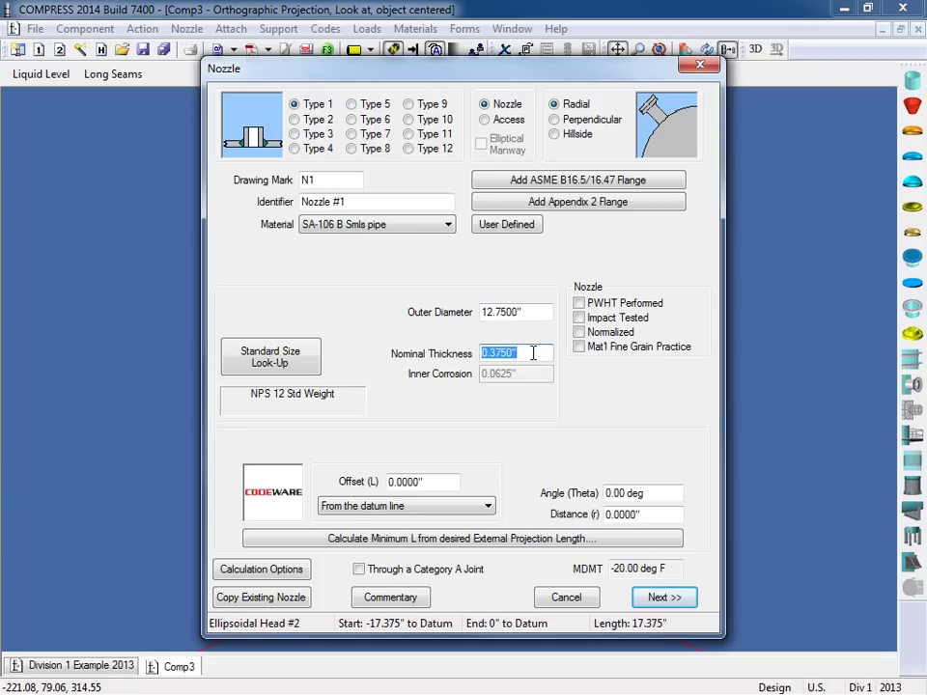
pyautogui.click(532, 354)
# Browse the threaded coupling and studding outlet categories in the standard size look-up, returning to the pipe sizes
pyautogui.click(280, 362)
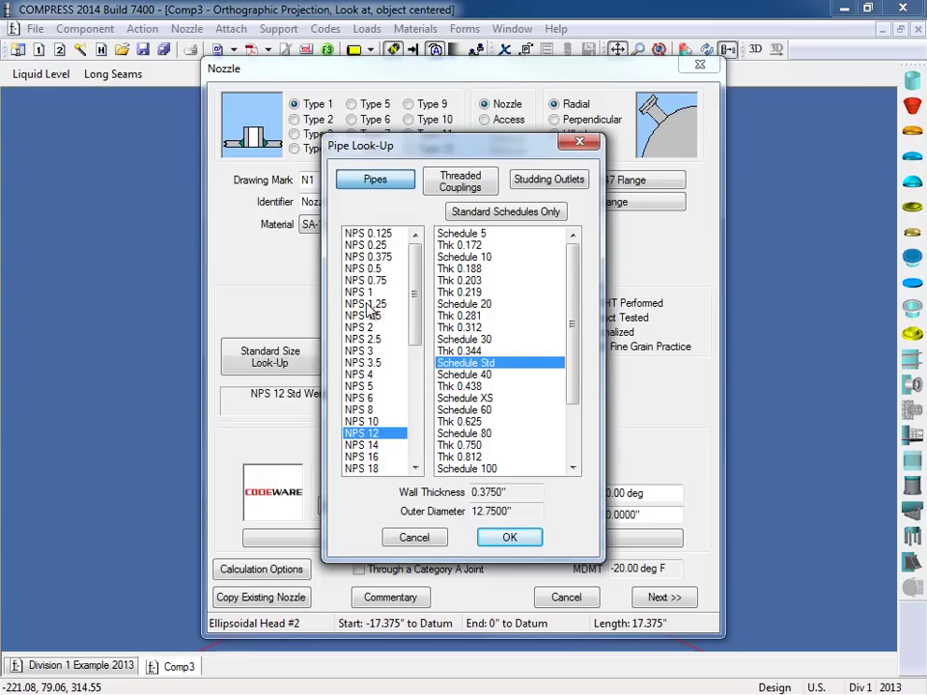
pyautogui.click(396, 187)
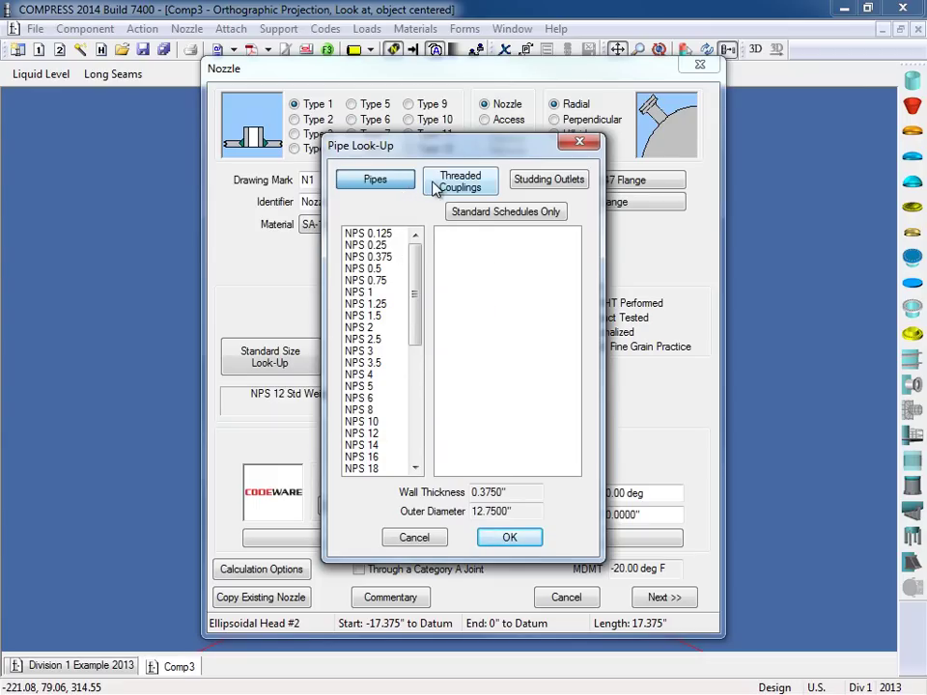
pyautogui.click(434, 185)
pyautogui.click(541, 188)
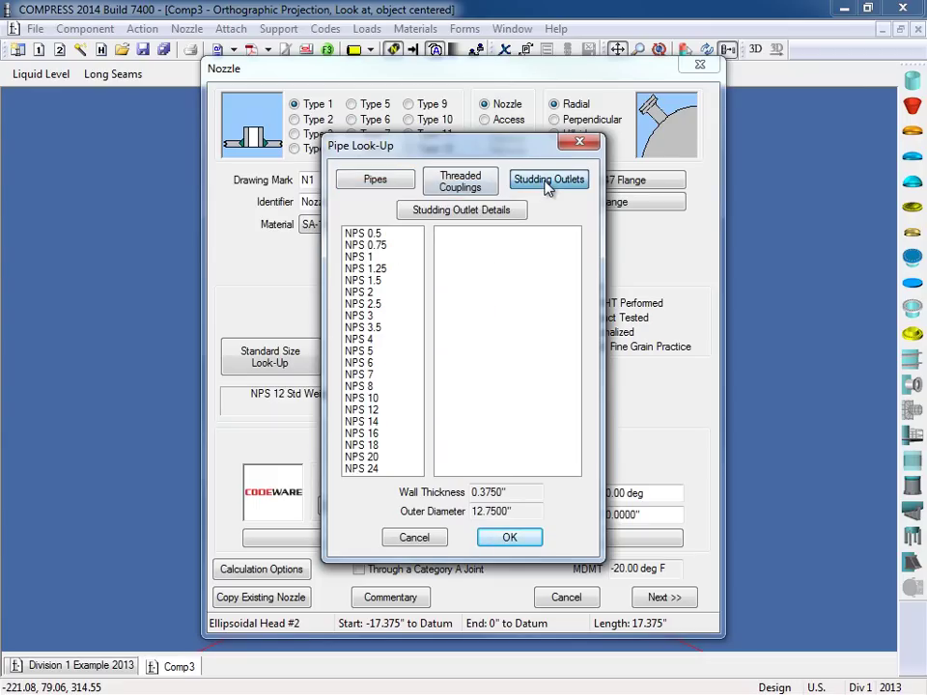
pyautogui.click(378, 181)
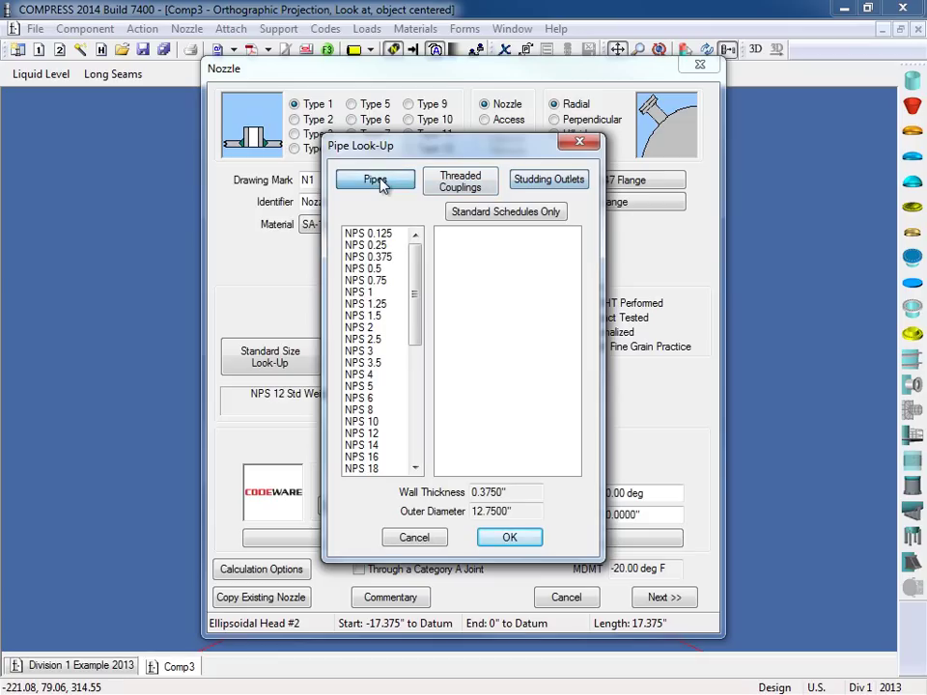
# Size Nozzle #1 as NPS 14, Schedule 30 (Std) pipe
pyautogui.click(365, 446)
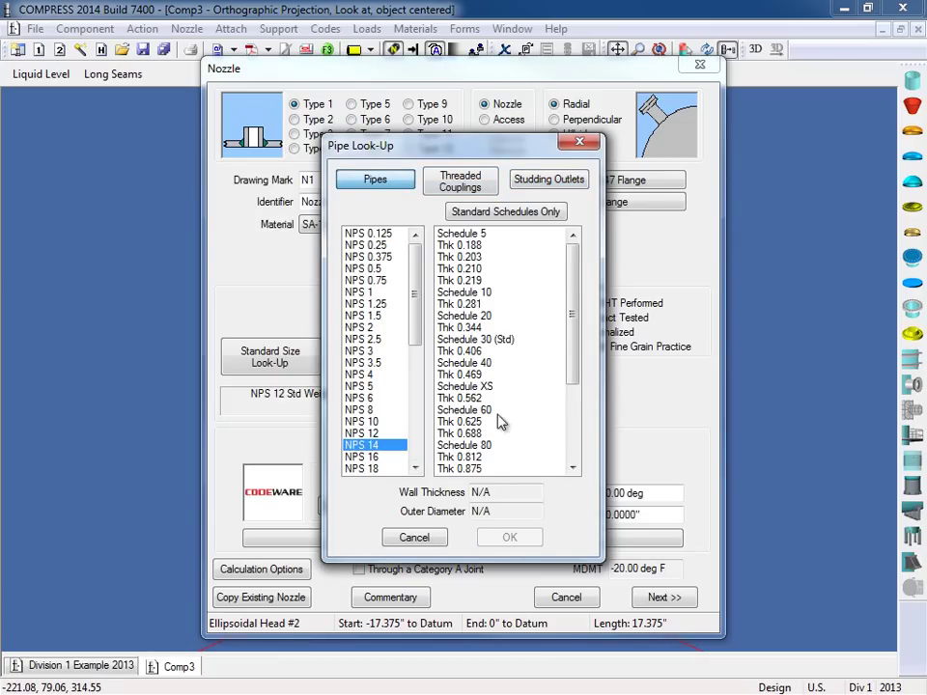
pyautogui.click(510, 341)
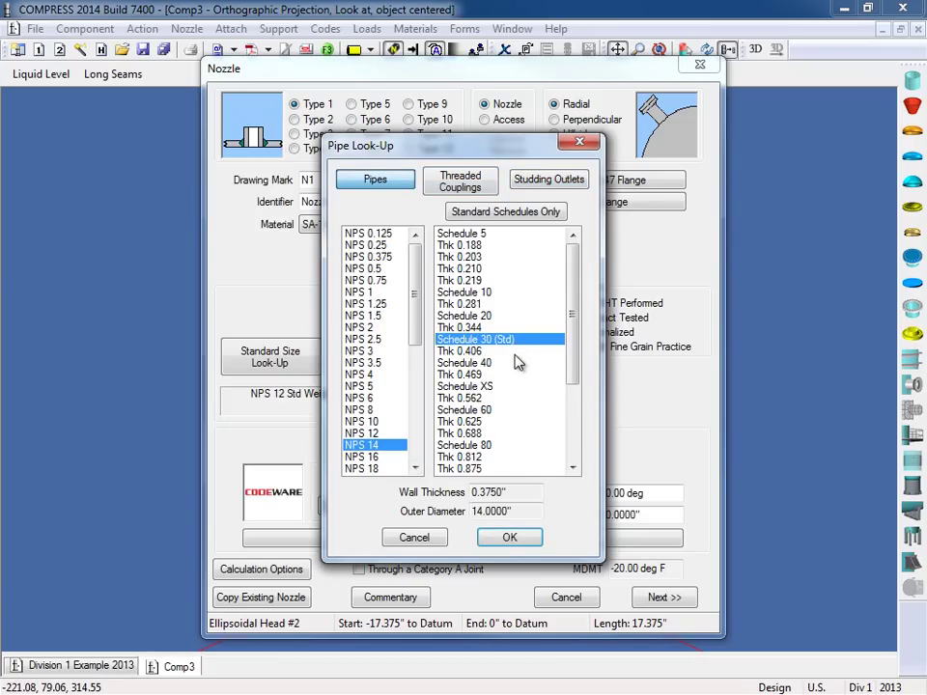
pyautogui.click(510, 538)
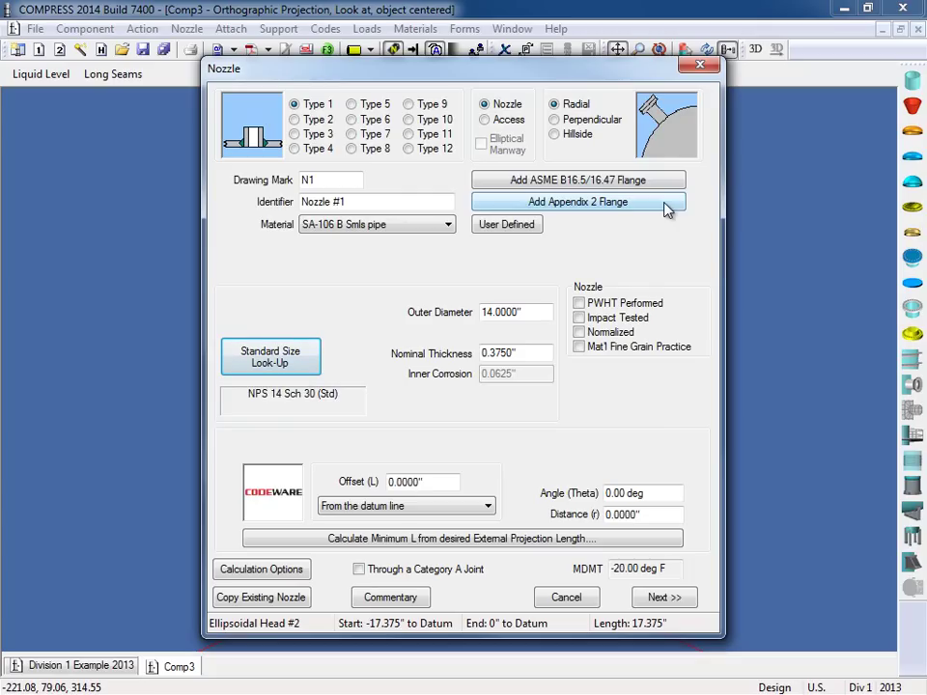
# Add an Appendix 2 flange to the nozzle, copying the design conditions from the last component
pyautogui.click(636, 201)
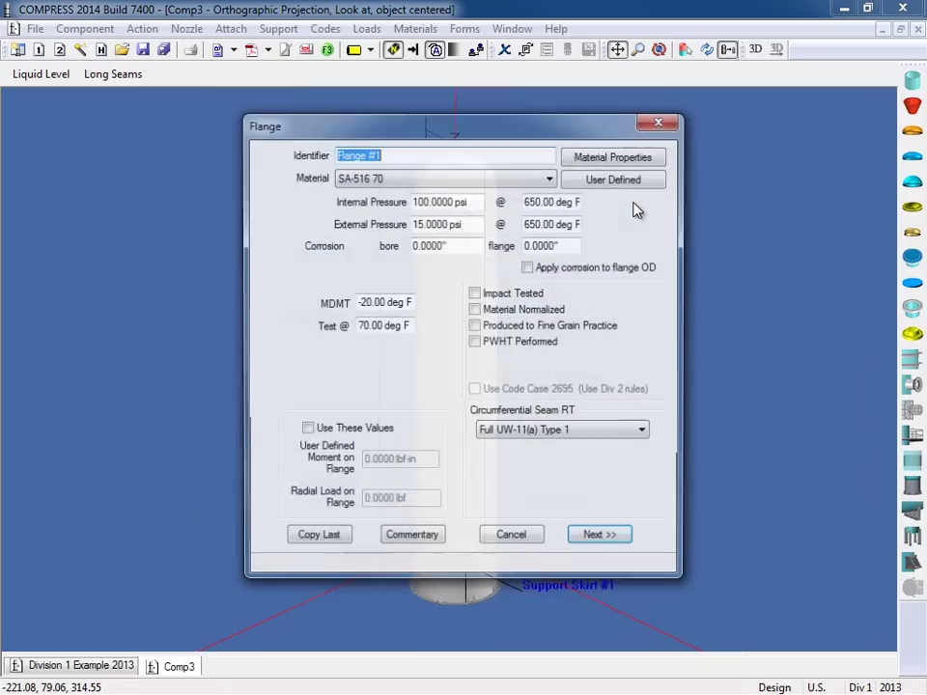
pyautogui.click(328, 546)
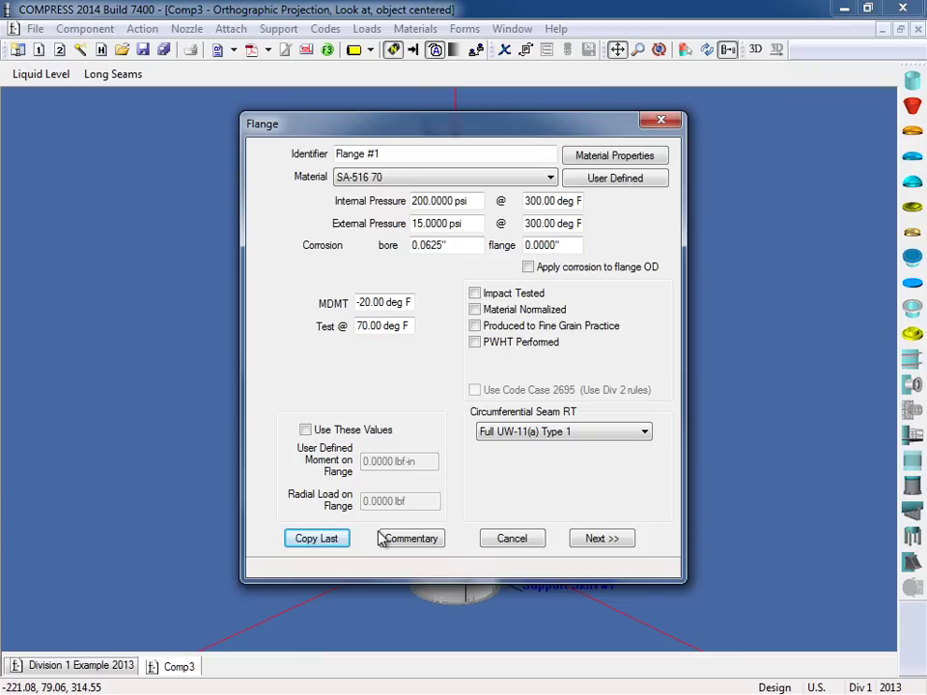
pyautogui.click(604, 541)
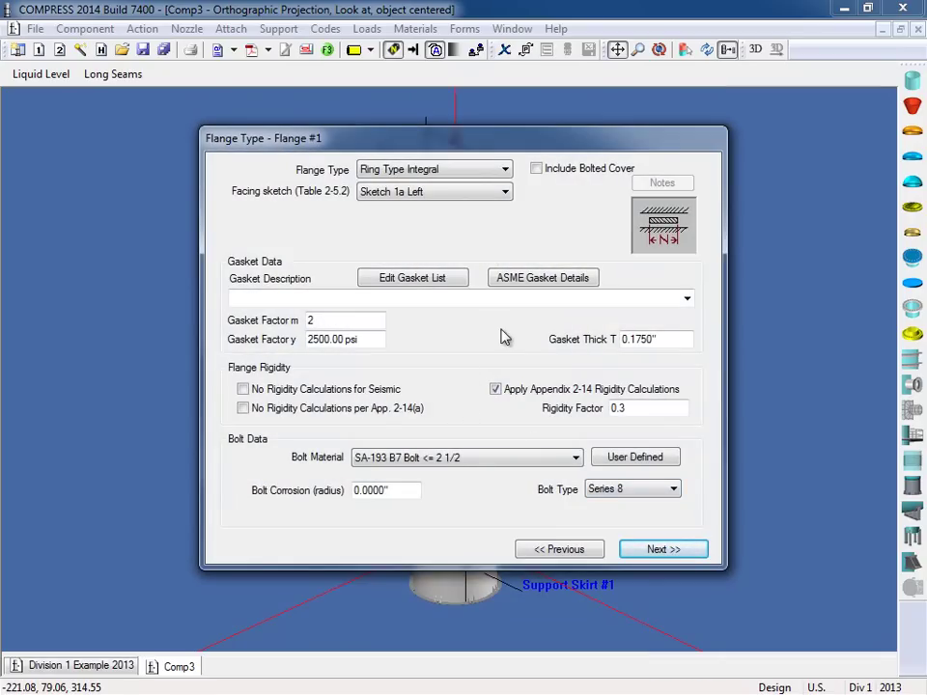
# Set Flange #1 to the Weld Neck Integral type with facing Sketch 1a Right
pyautogui.click(505, 171)
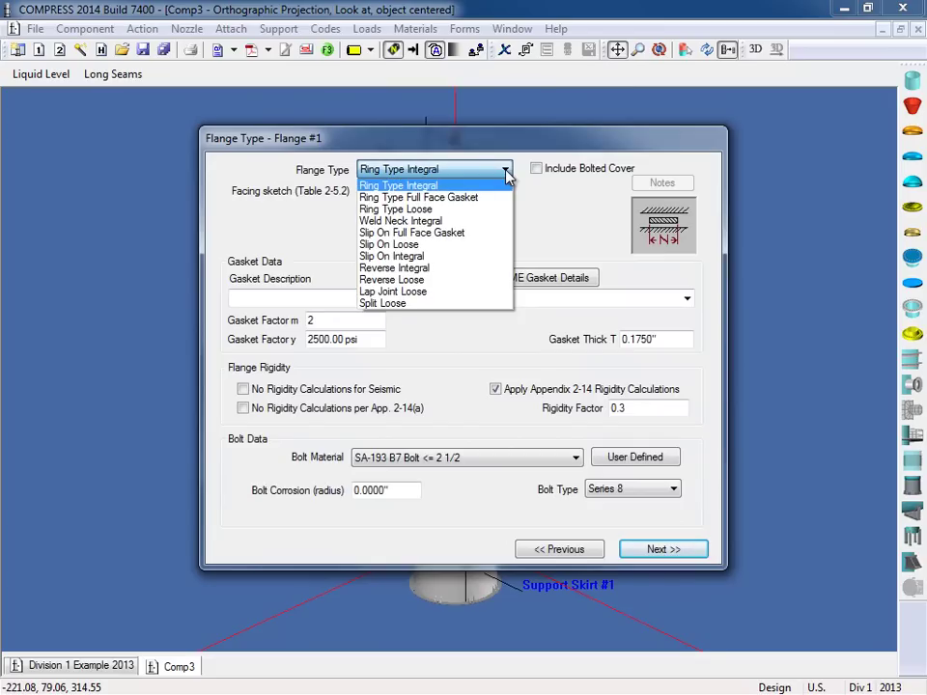
pyautogui.click(501, 224)
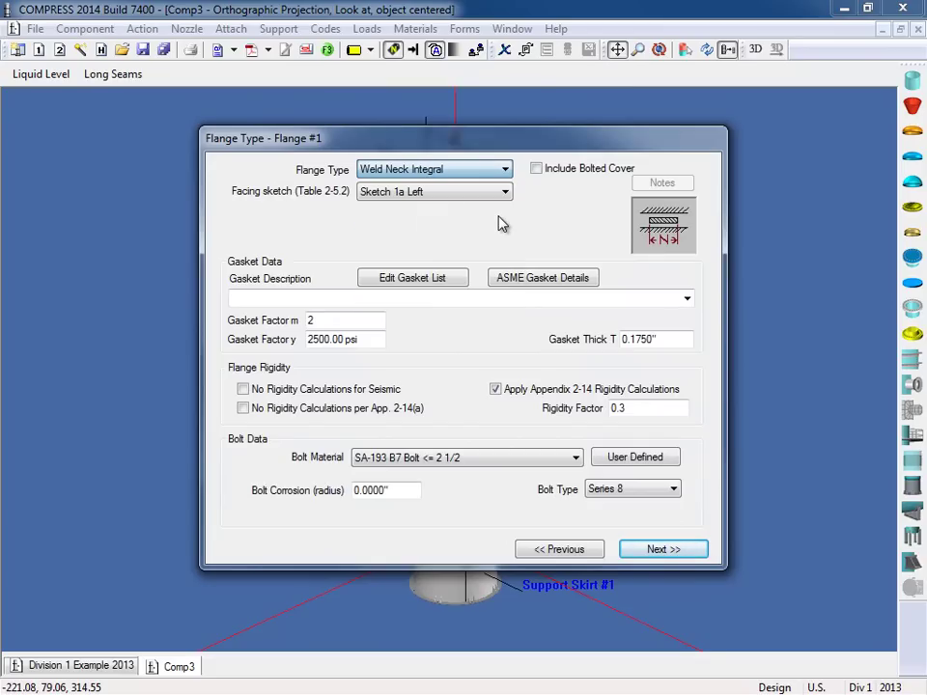
pyautogui.click(494, 194)
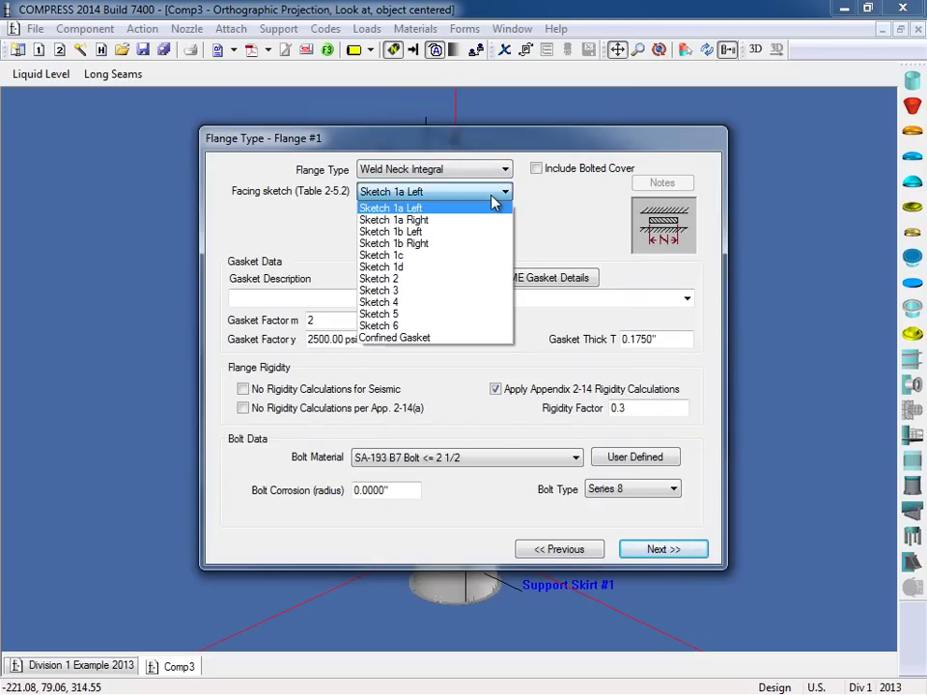
pyautogui.click(492, 220)
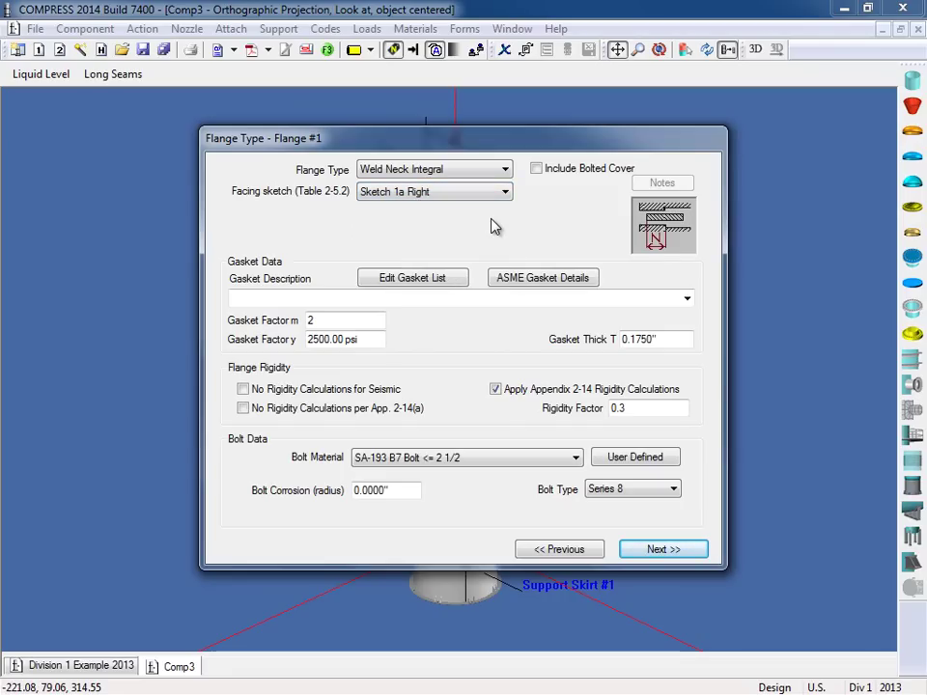
# Choose the Flexitallic Spiral Wound CG 304L S.S. gasket for Flange #1 and review its m and y factors
pyautogui.click(686, 299)
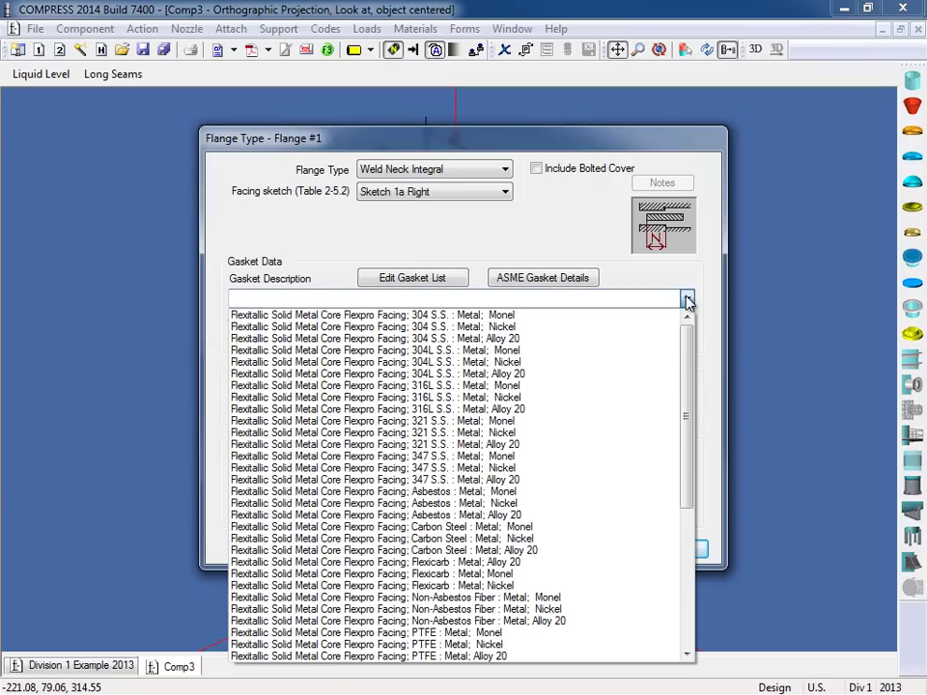
pyautogui.scroll(-3, 613, 389)
pyautogui.scroll(3, 612, 366)
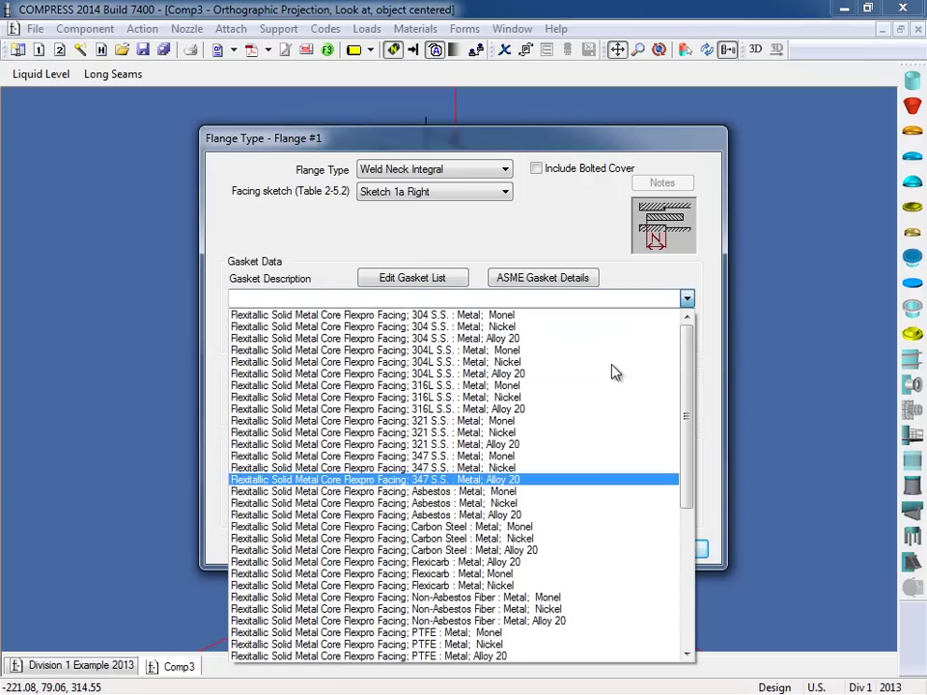
pyautogui.scroll(-6, 614, 372)
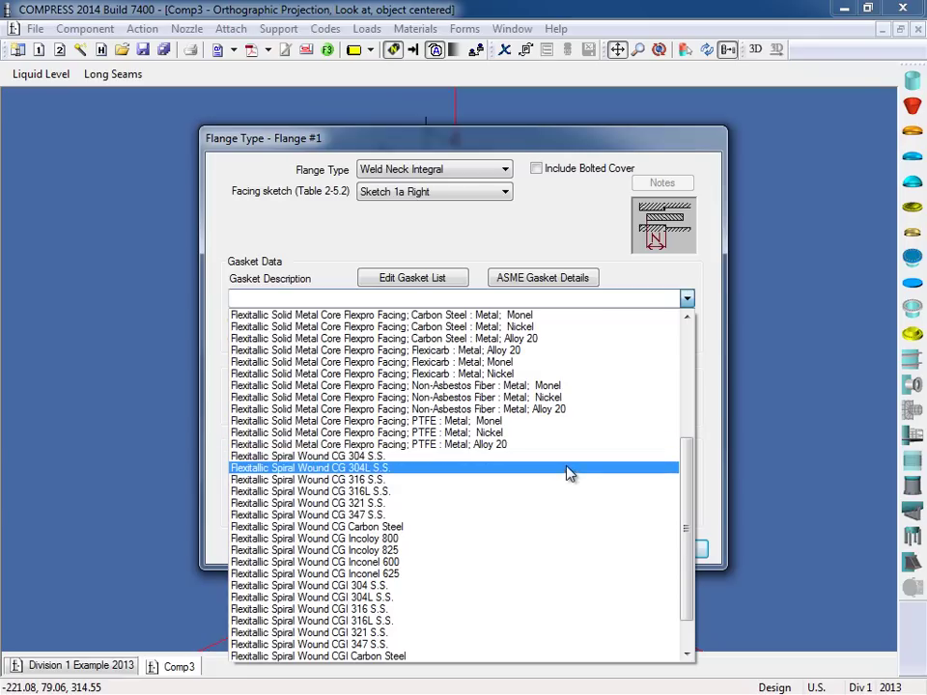
pyautogui.click(568, 472)
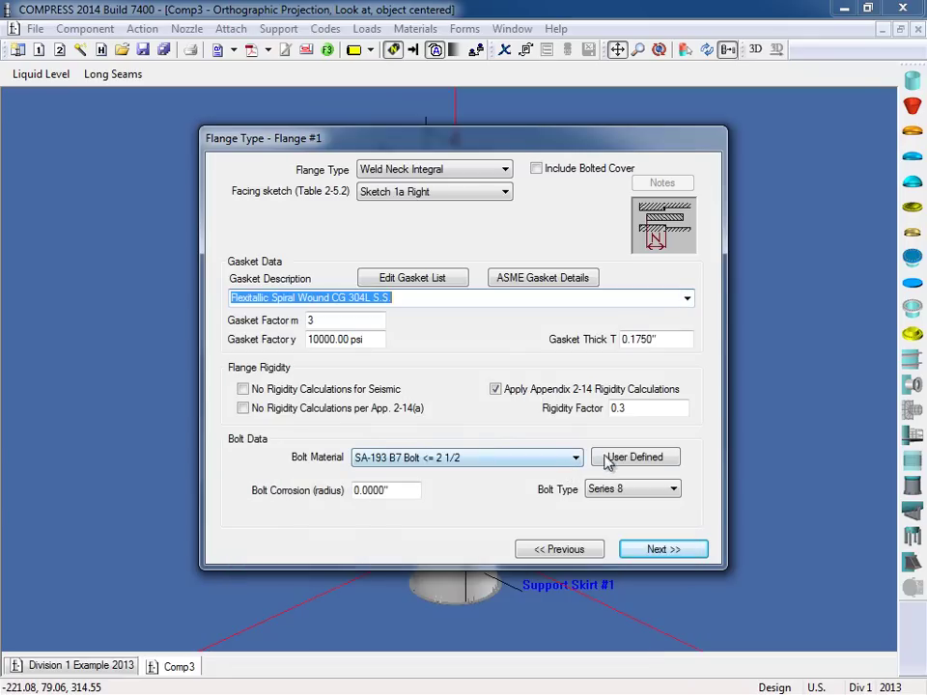
pyautogui.click(494, 387)
pyautogui.click(373, 320)
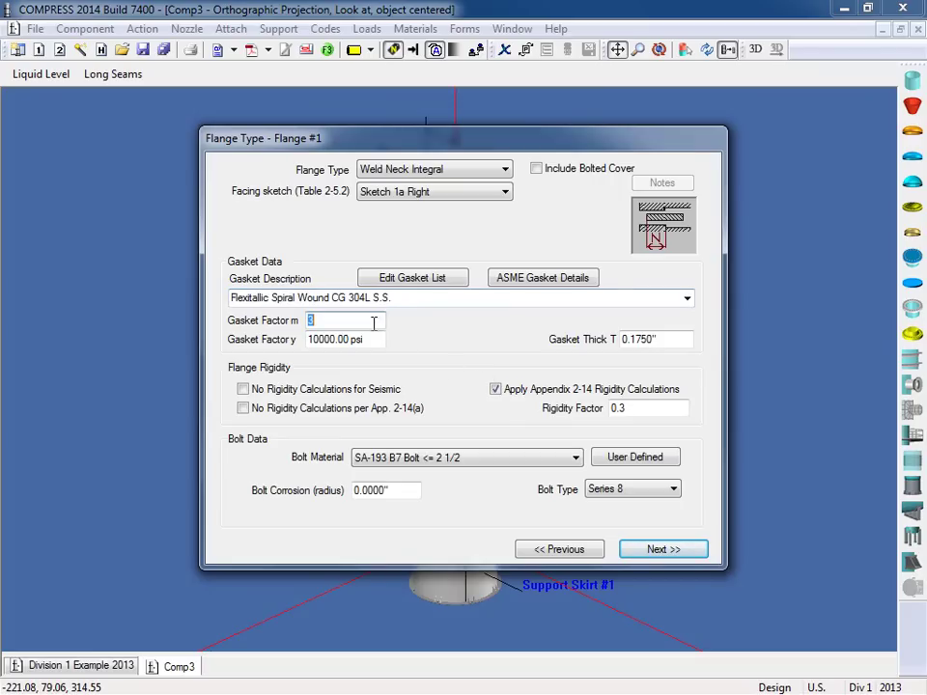
pyautogui.click(382, 339)
pyautogui.click(382, 339)
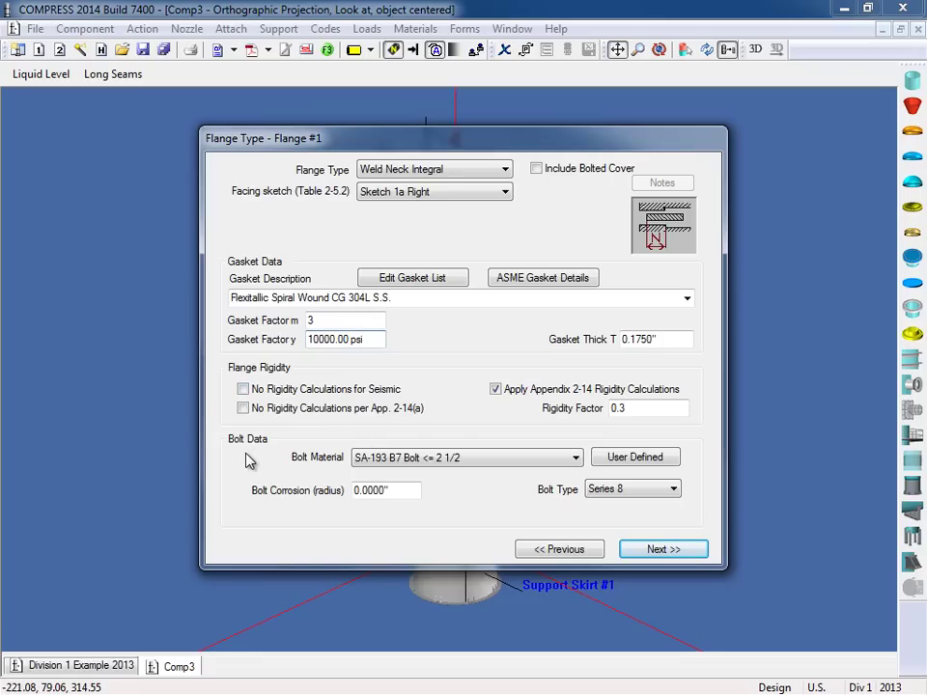
# Keep the Series 8 bolt type and accept the proposed weld neck dimensions for Flange #1
pyautogui.click(671, 489)
pyautogui.click(668, 494)
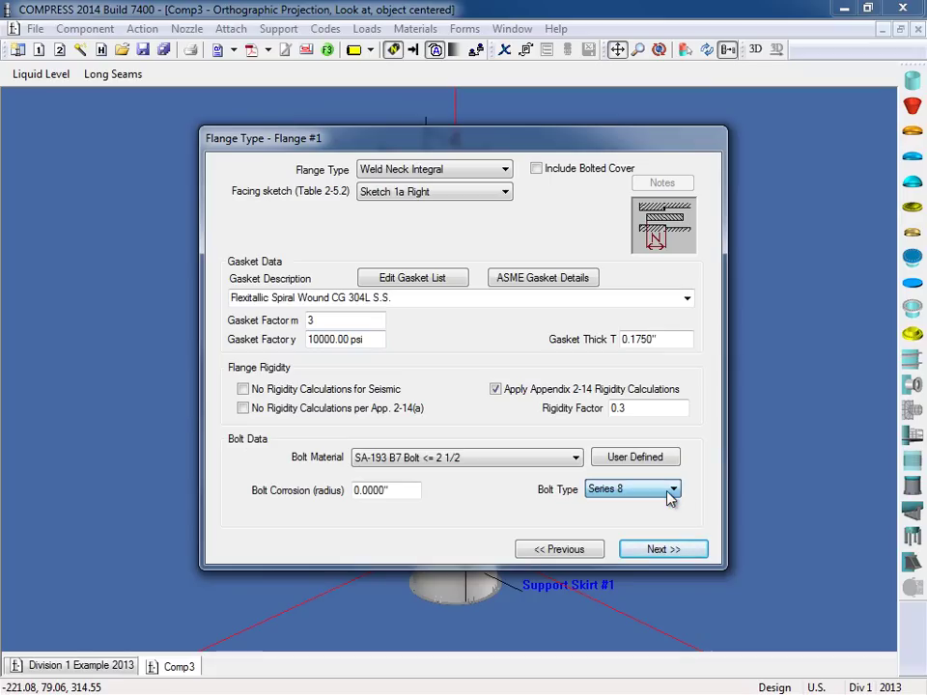
pyautogui.click(688, 549)
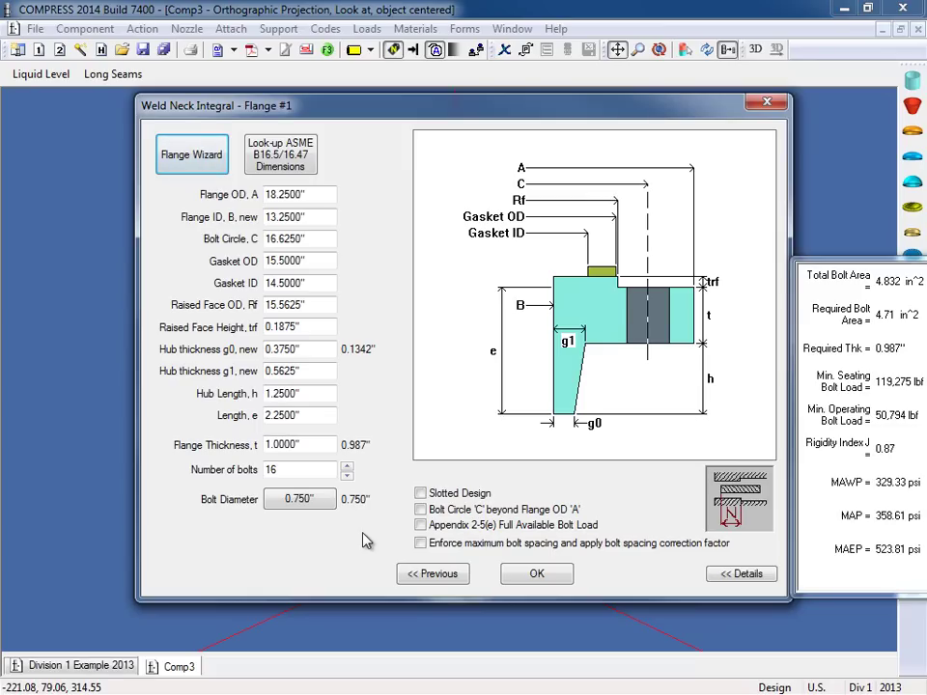
pyautogui.click(534, 573)
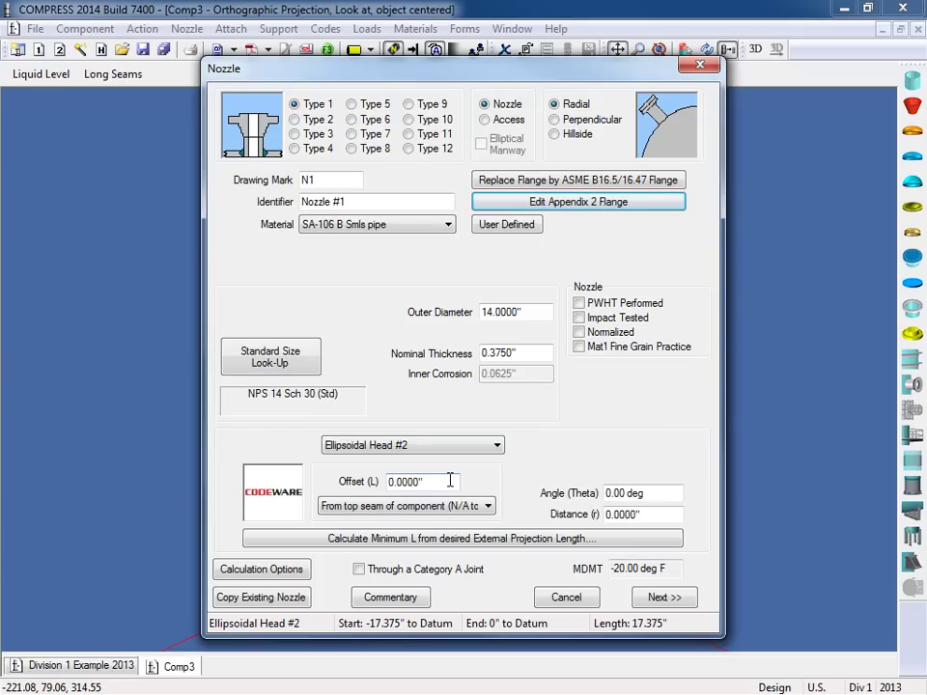
# Attach Nozzle #1 to Cylinder #3 and review the sketches for its offset, angle and distance
pyautogui.click(498, 450)
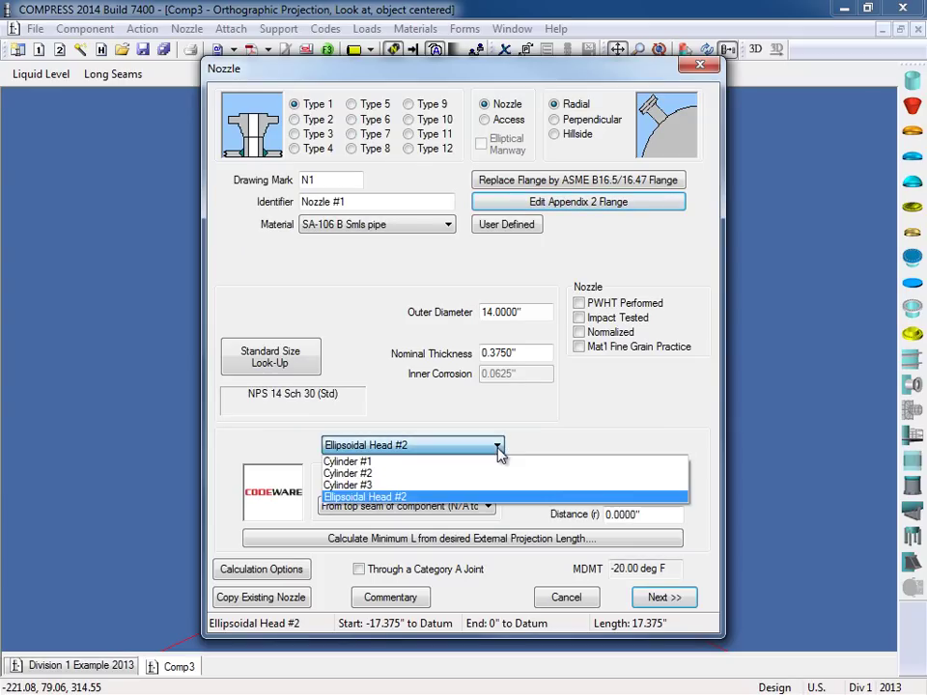
pyautogui.click(467, 486)
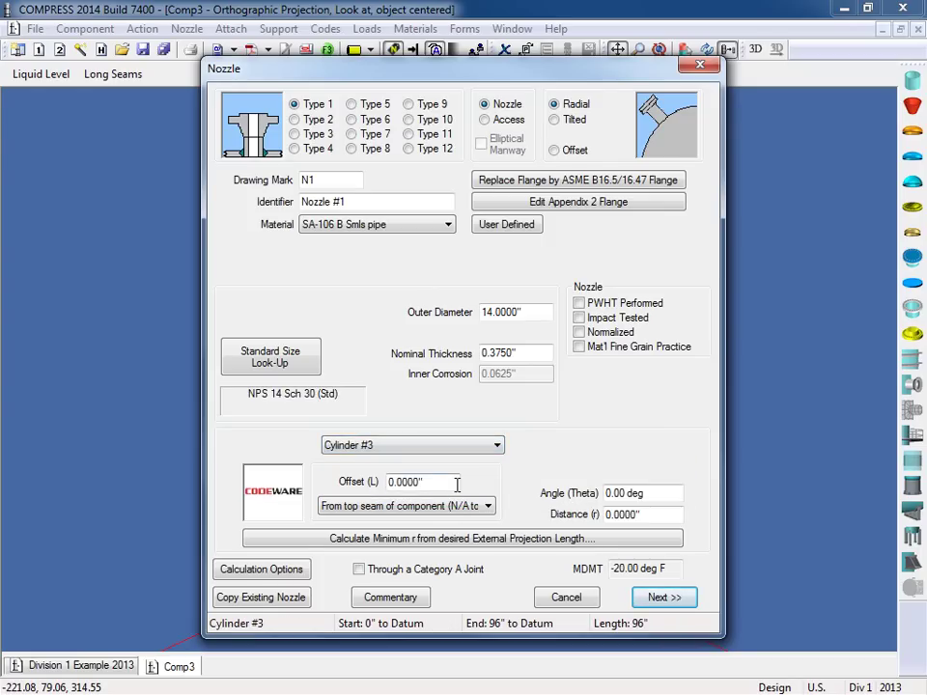
pyautogui.click(434, 484)
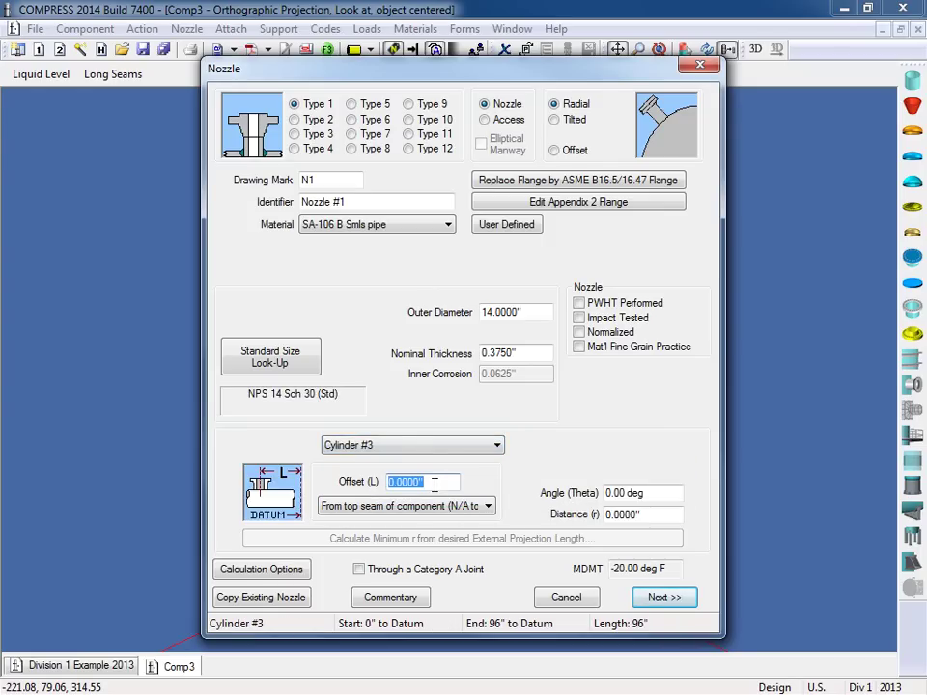
pyautogui.click(646, 494)
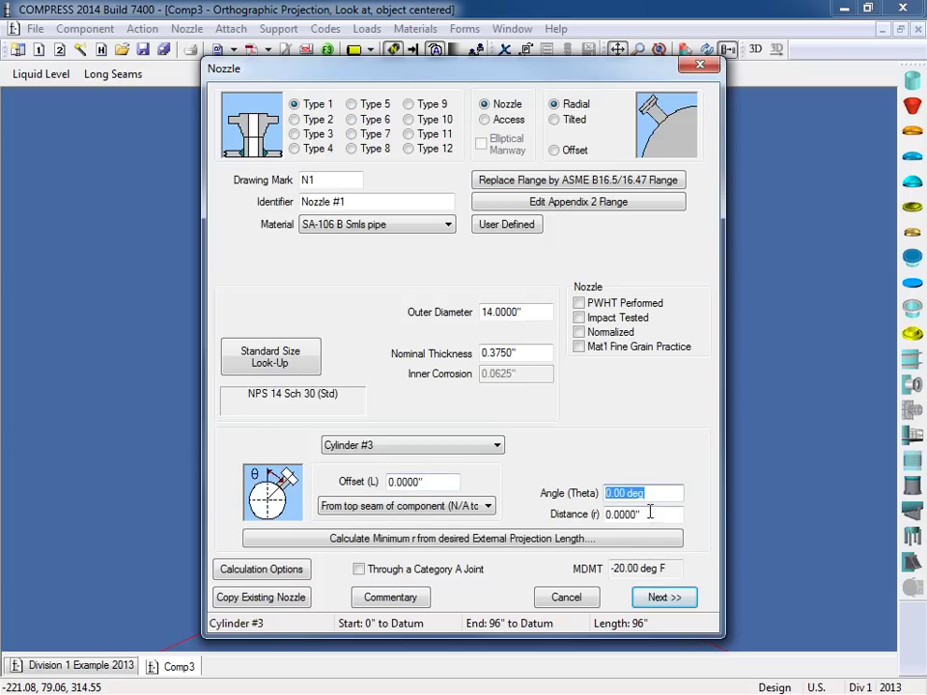
pyautogui.click(648, 515)
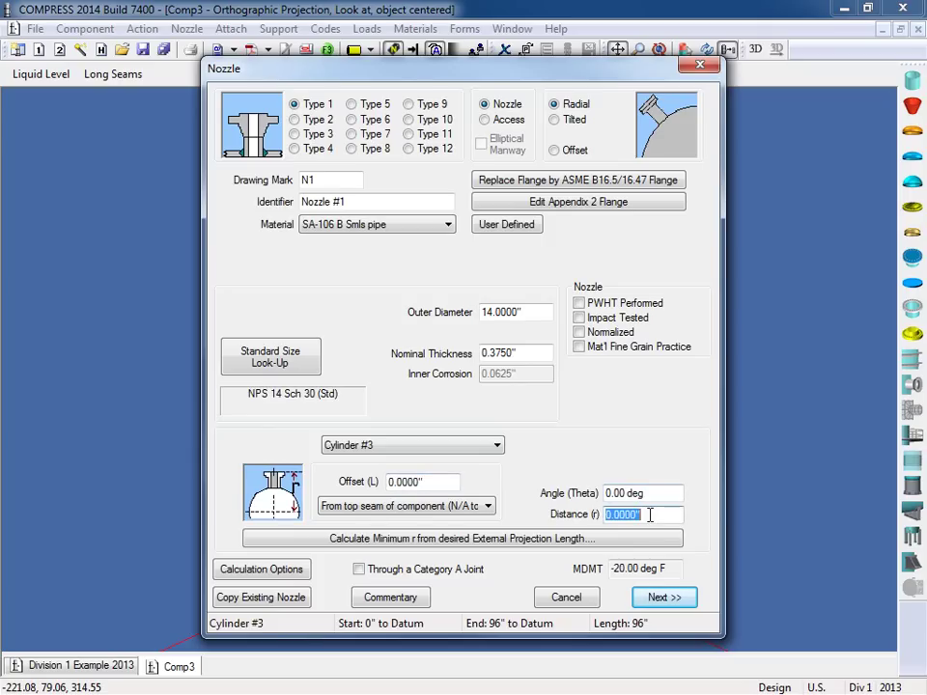
pyautogui.click(440, 482)
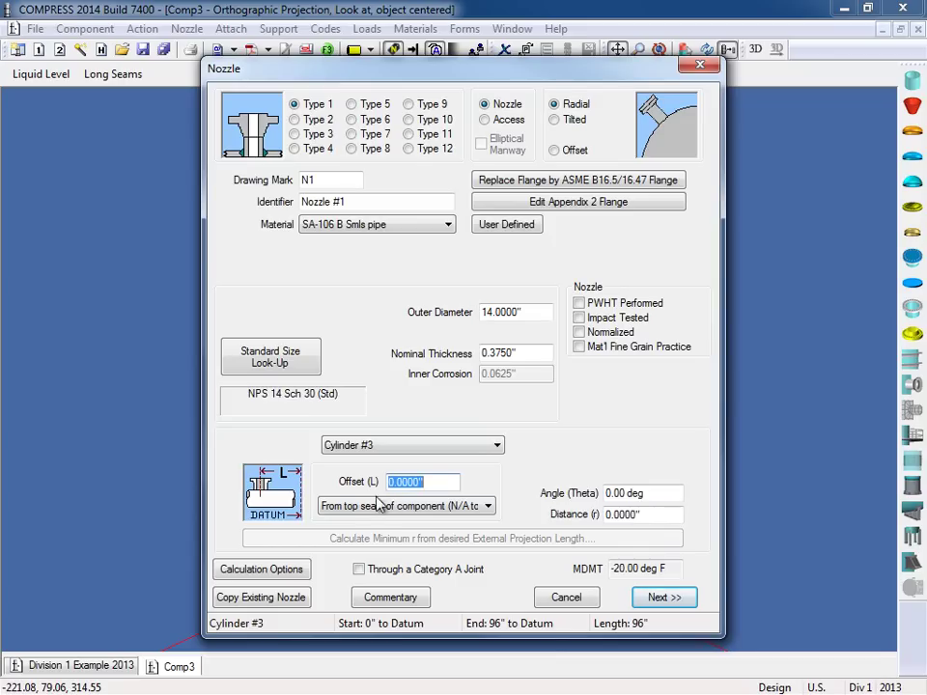
# Set the nozzle's offset to 48 inches, measured from the bottom seam of Cylinder #3
pyautogui.click(488, 507)
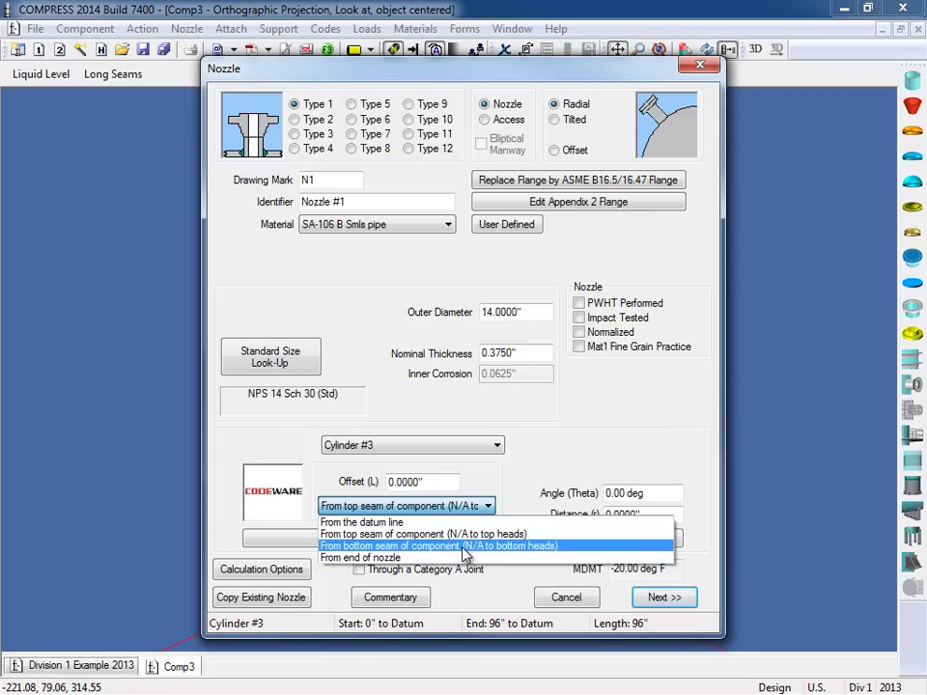
pyautogui.click(463, 551)
pyautogui.doubleClick(440, 481)
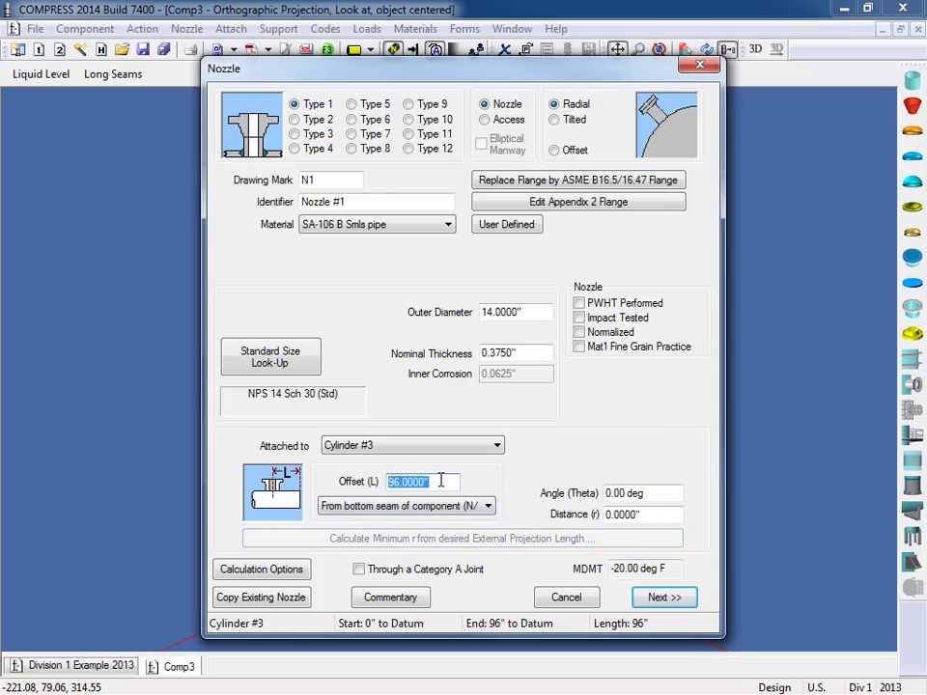
pyautogui.write('48')
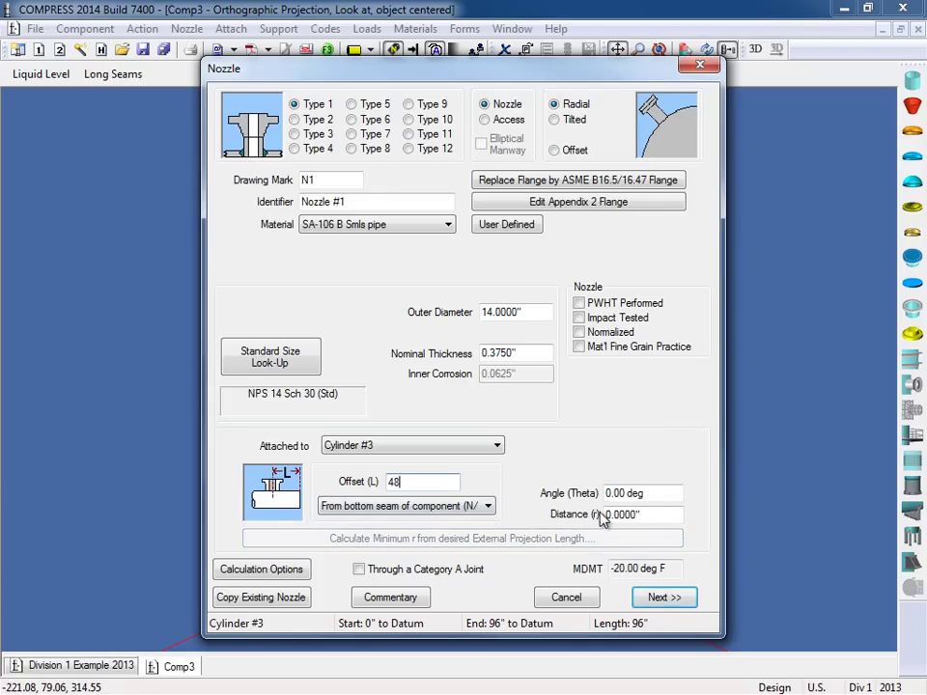
# Set the nozzle's angle to 90 degrees and calculate its distance from a minimum projection of 16 inches outside the shell
pyautogui.click(653, 495)
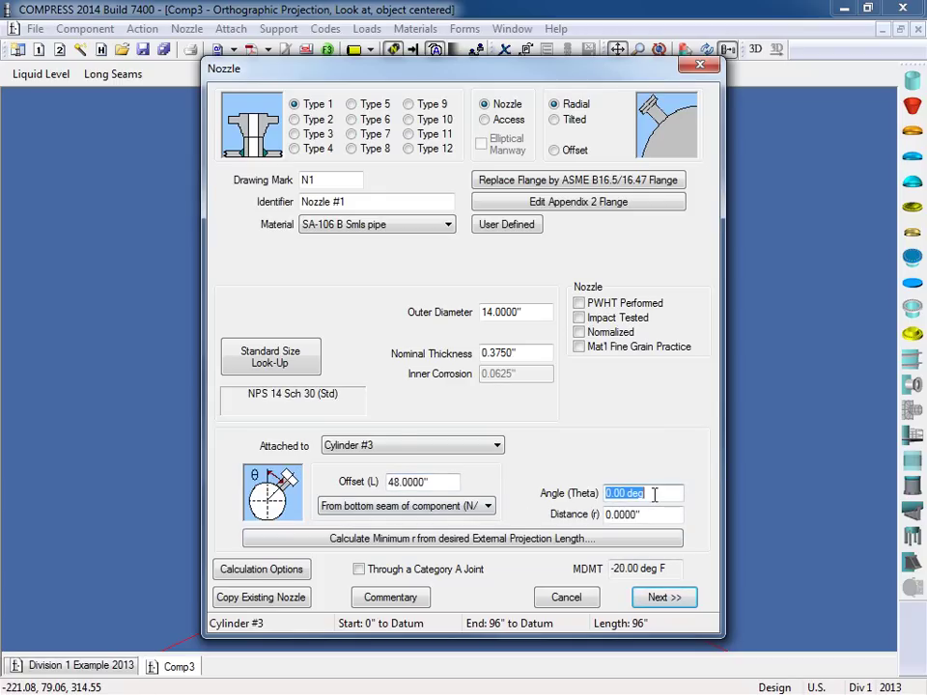
pyautogui.write('90')
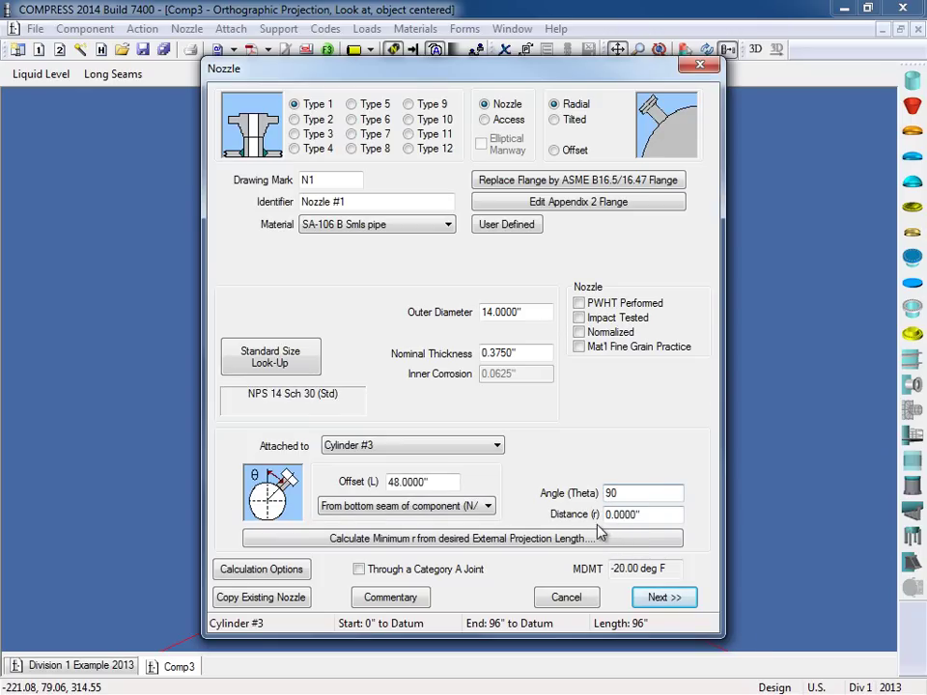
pyautogui.click(657, 517)
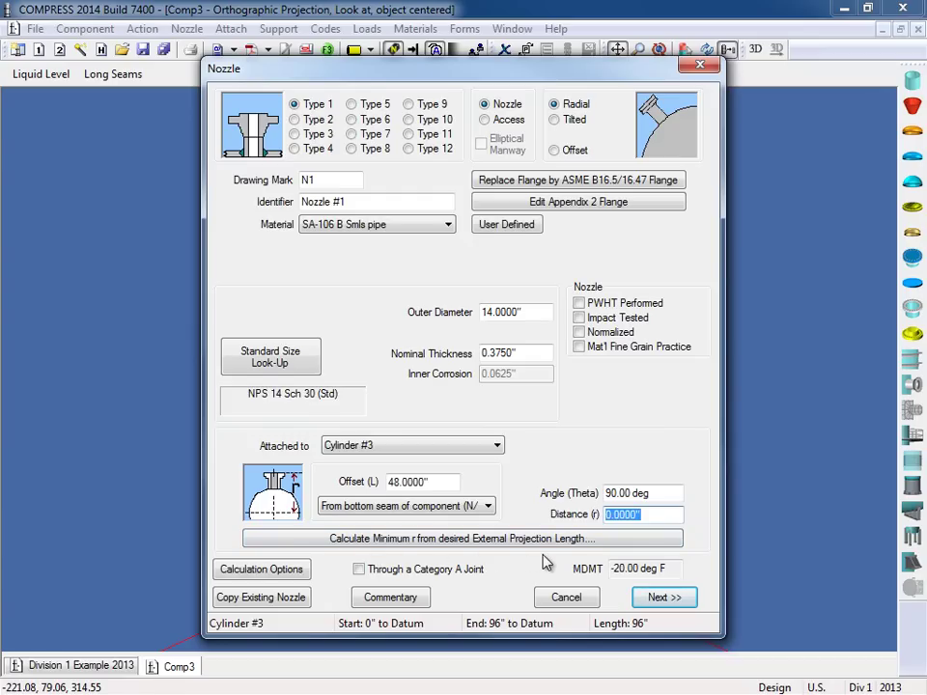
pyautogui.click(594, 548)
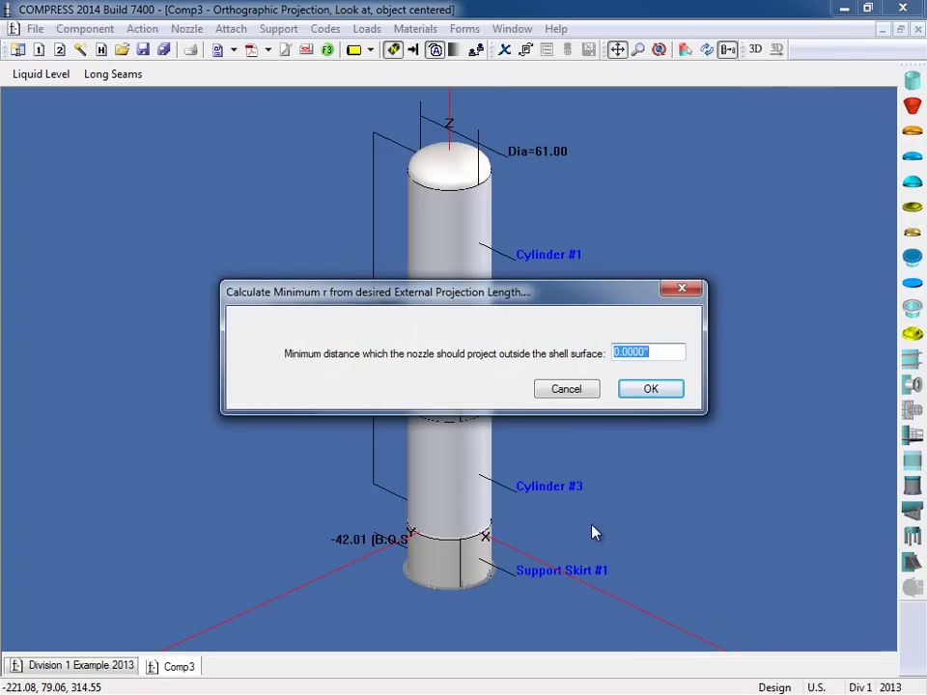
pyautogui.write('16')
pyautogui.click(651, 391)
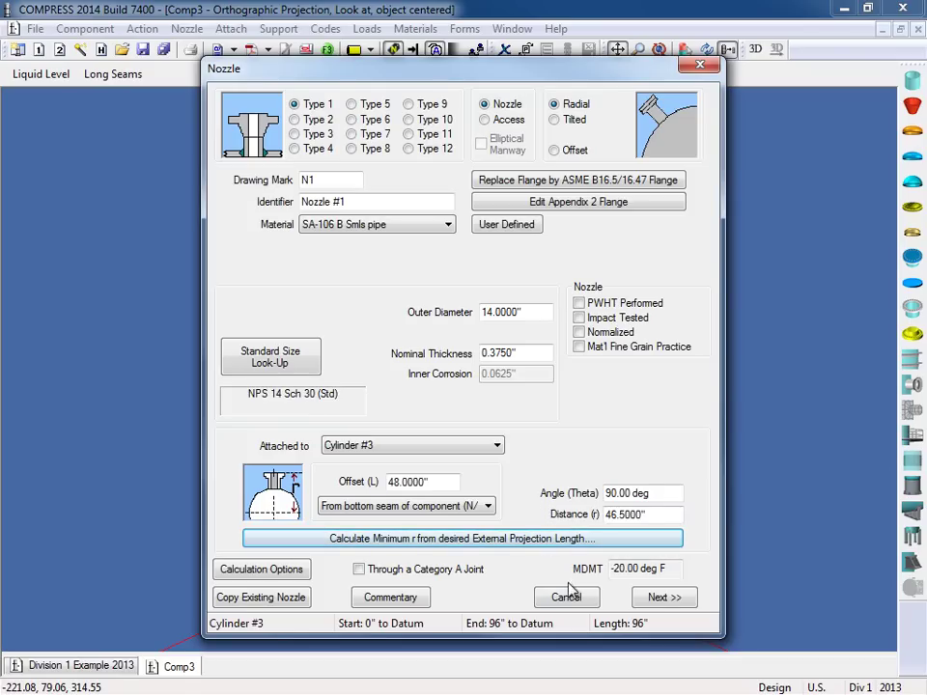
# Choose to change the Type 1 reinforcement design and switch Nozzle #1 to a padded Type 2 nozzle
pyautogui.click(665, 598)
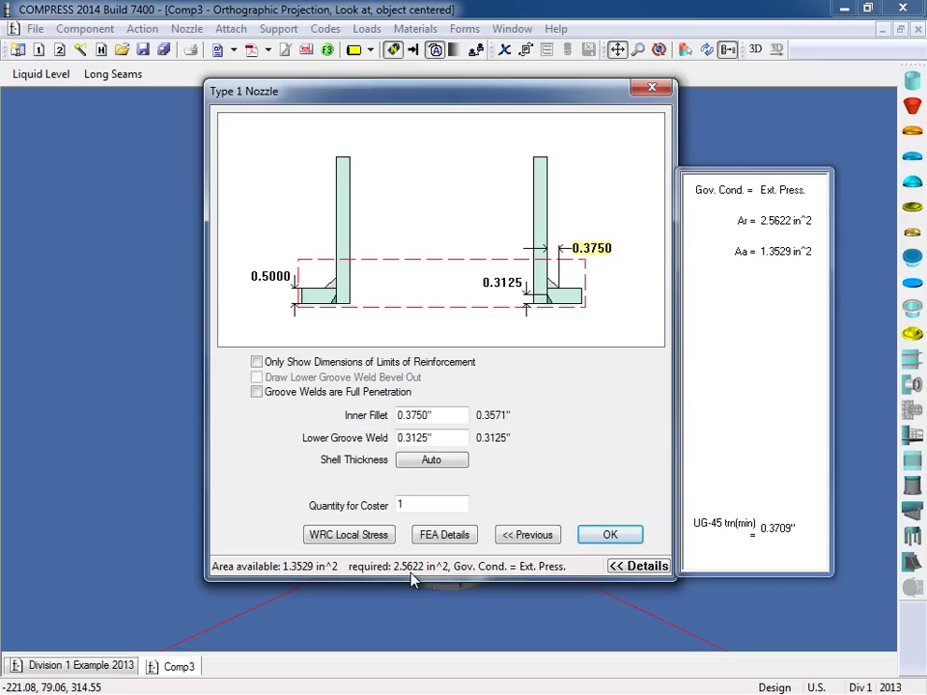
pyautogui.click(633, 535)
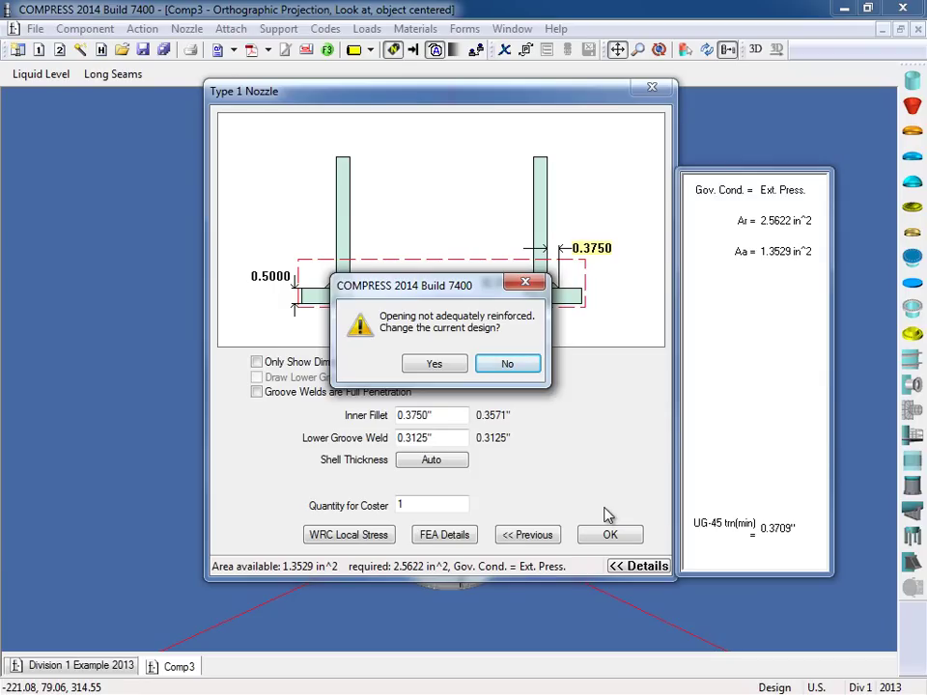
pyautogui.click(435, 364)
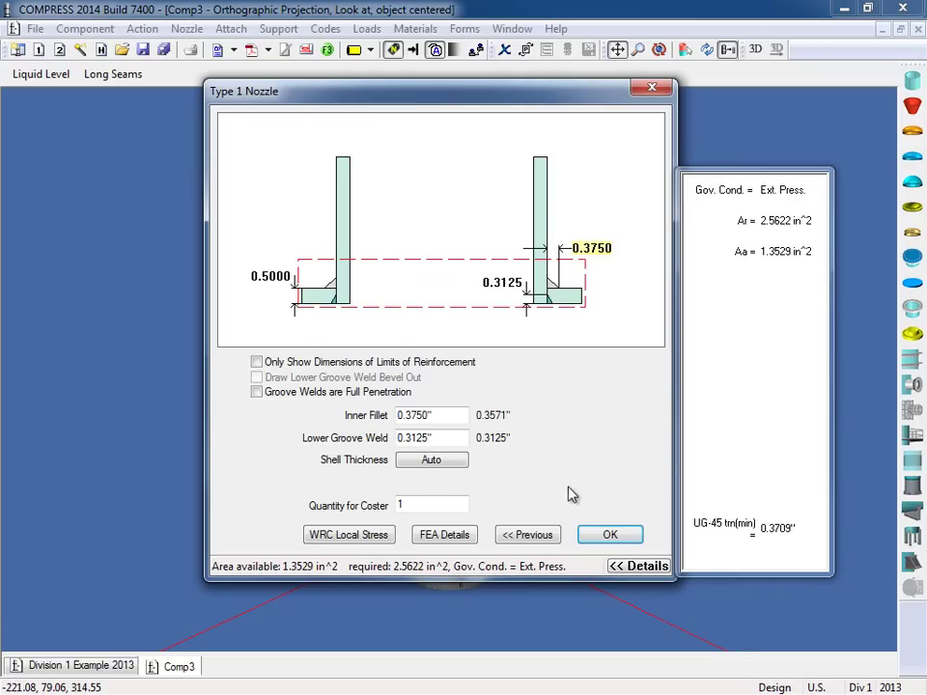
pyautogui.click(548, 537)
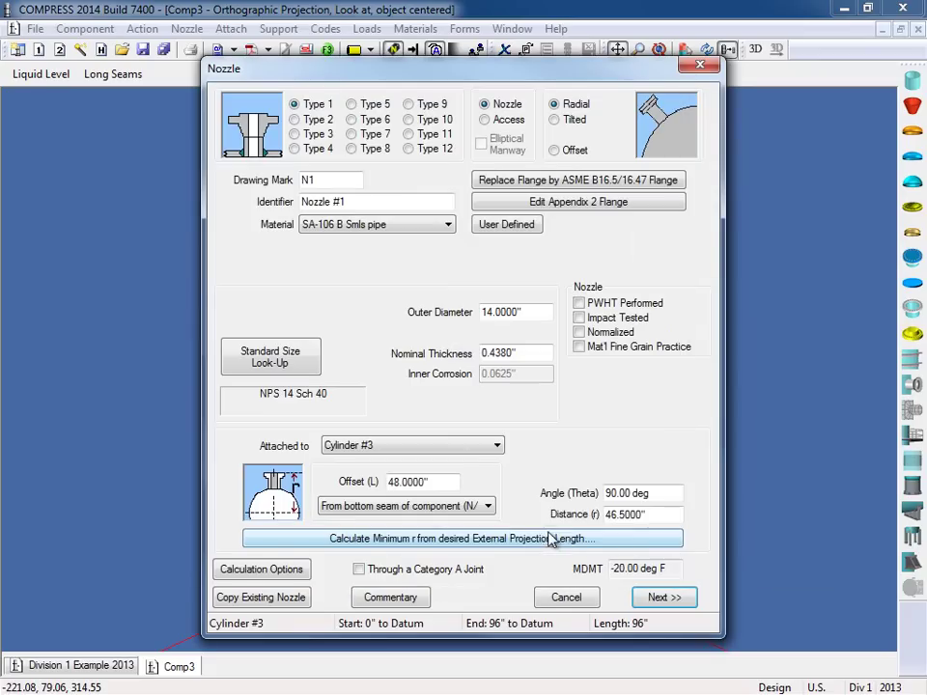
pyautogui.click(294, 120)
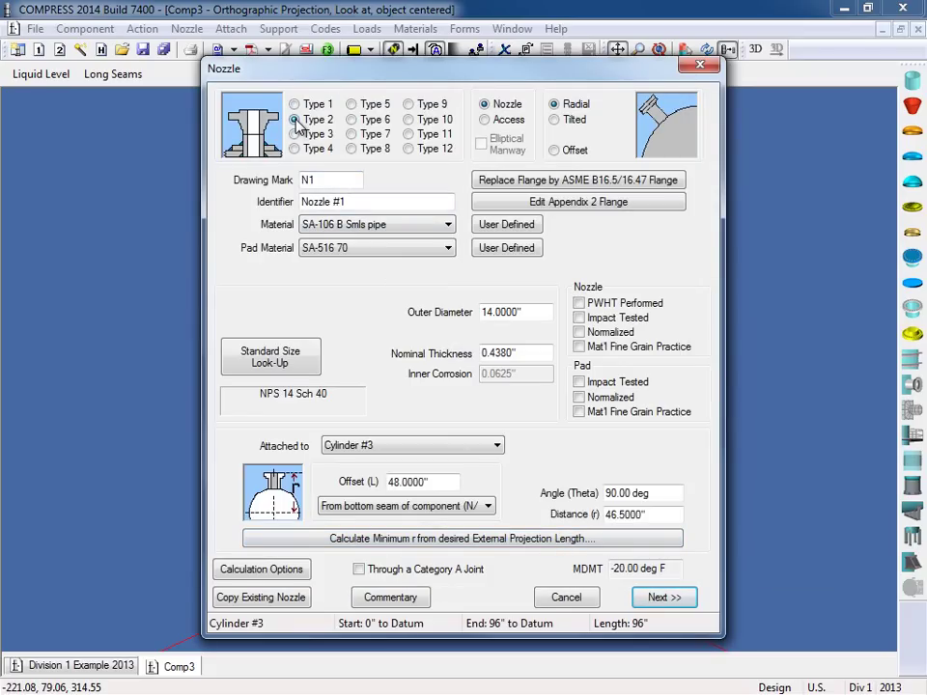
pyautogui.click(662, 597)
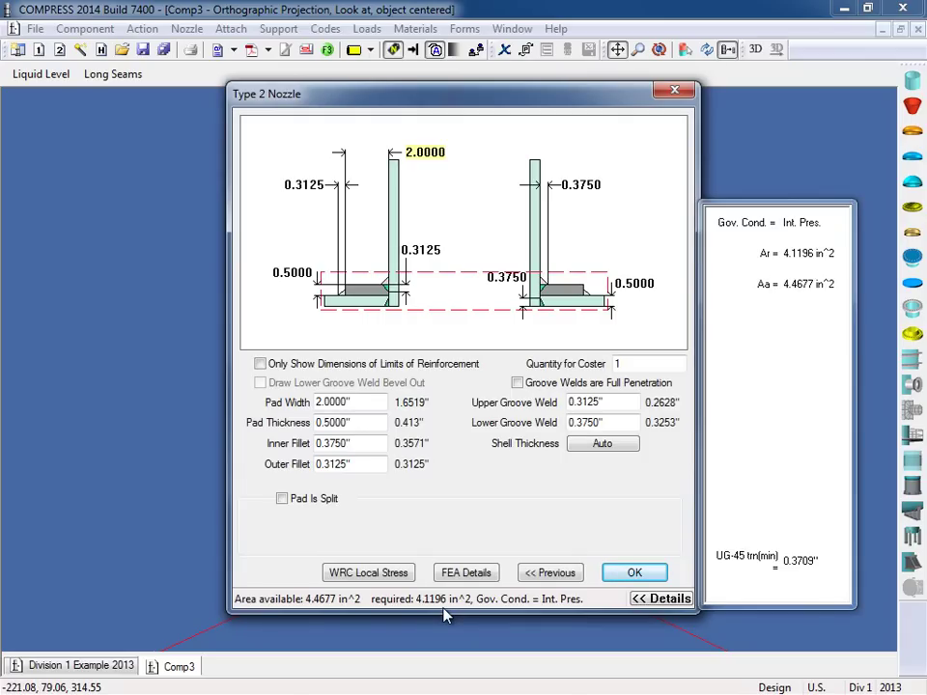
# Set the reinforcing pad's width to 3 inches and its thickness to 0.3125 inches
pyautogui.doubleClick(358, 397)
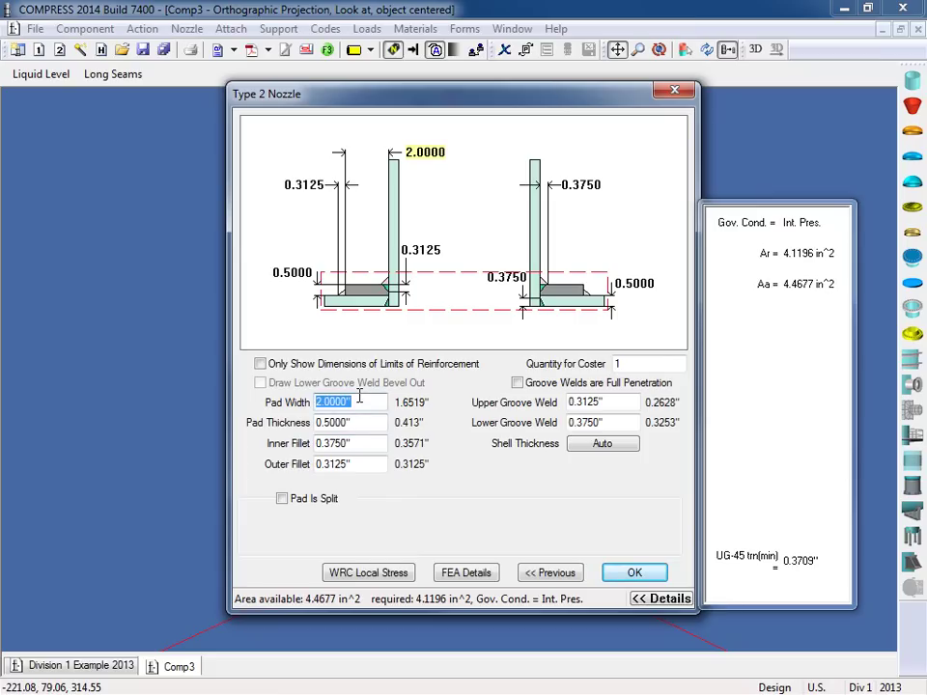
pyautogui.write('3')
pyautogui.press('Tab')
pyautogui.write('.3125')
pyautogui.press('Tab')
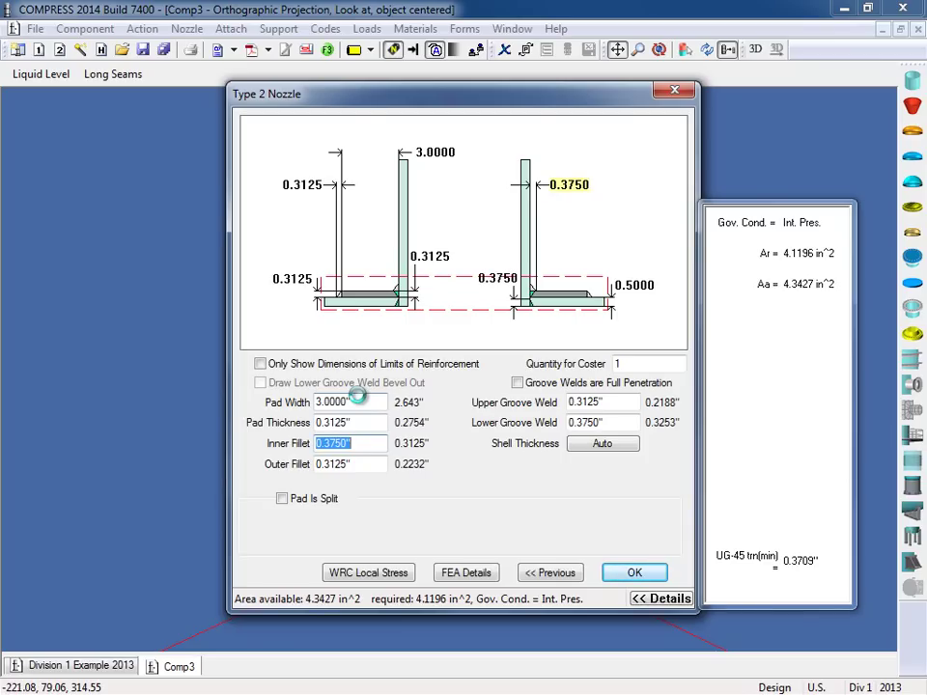
pyautogui.click(362, 442)
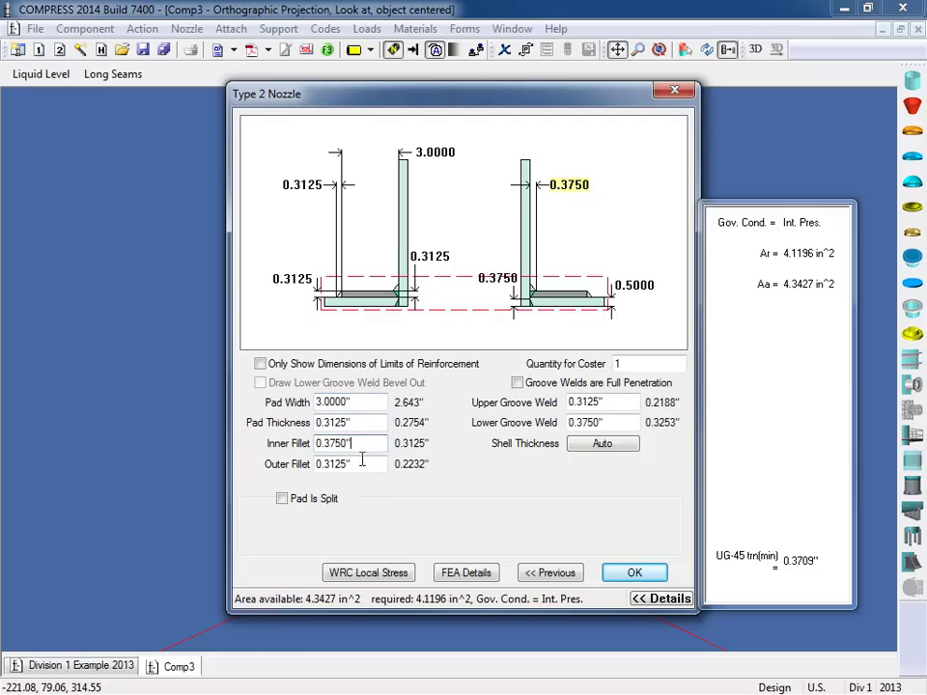
# Apply WRC 107 loads of Pr 600 lbf, Mc 500 lbf-in and Vc 400 lbf in Load case 1, and accept the nozzle
pyautogui.click(366, 579)
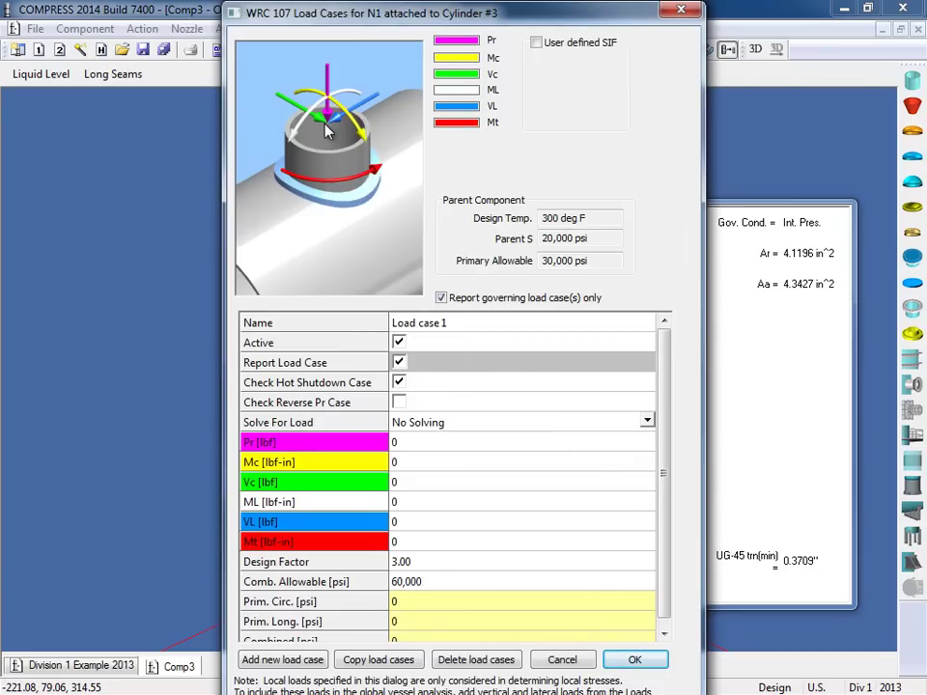
pyautogui.click(420, 447)
pyautogui.write('600')
pyautogui.press('Return')
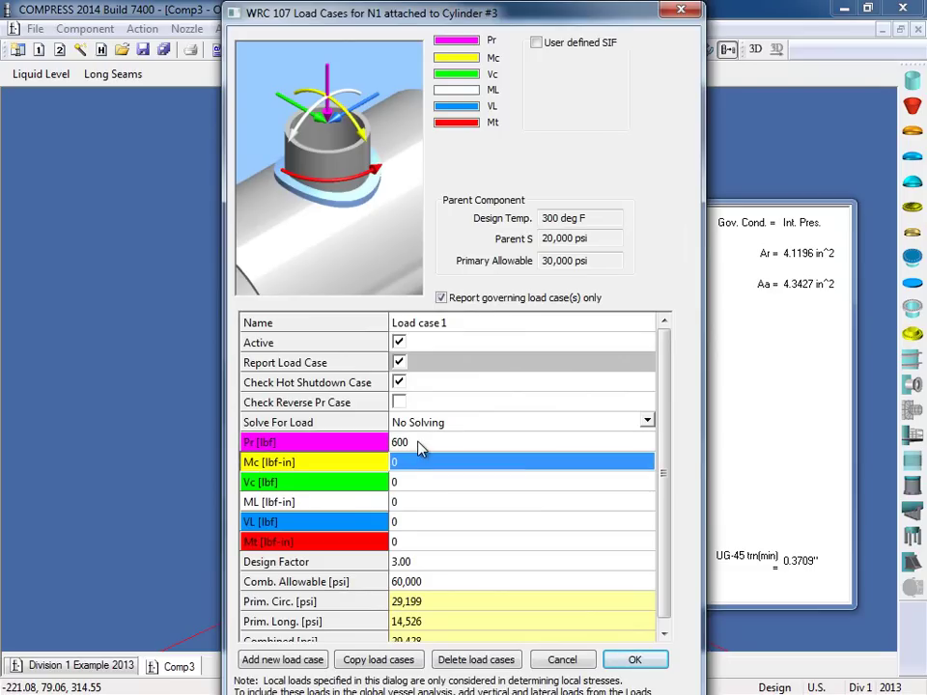
pyautogui.write('500')
pyautogui.press('Return')
pyautogui.write('400')
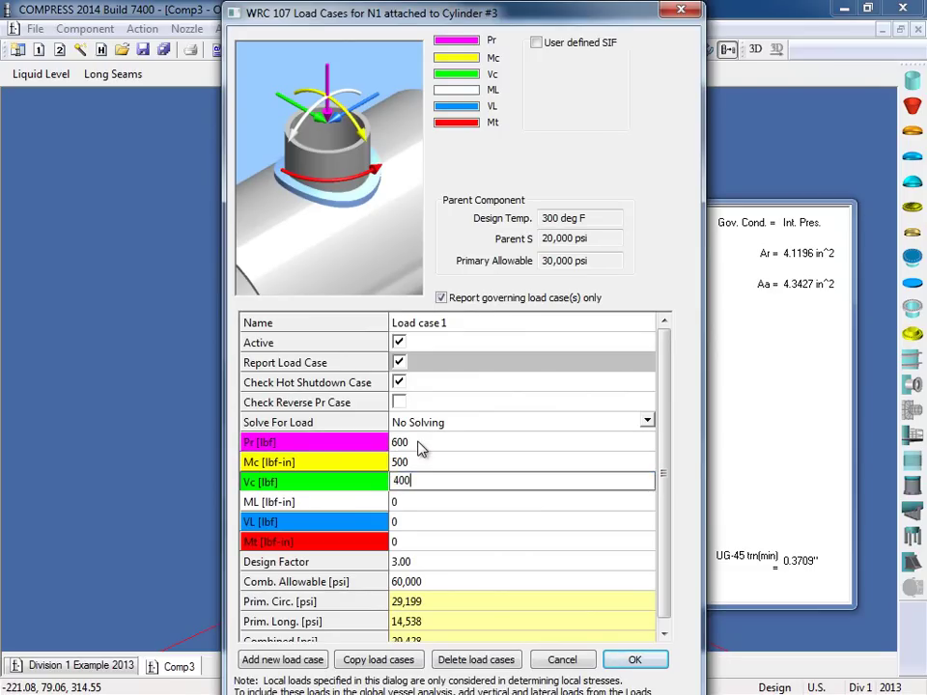
pyautogui.press('Return')
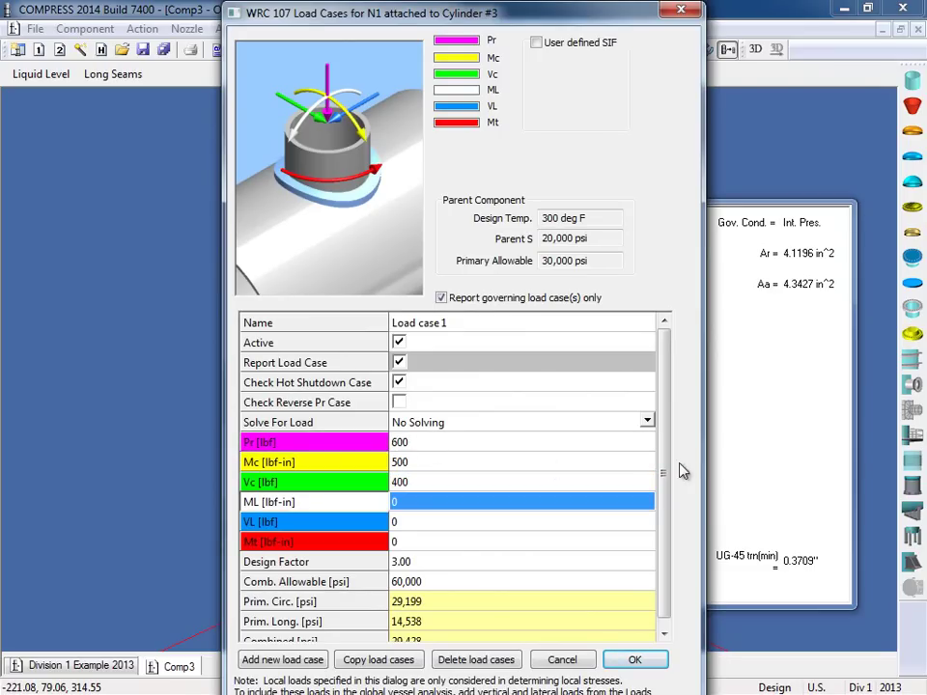
pyautogui.scroll(-1, 669, 446)
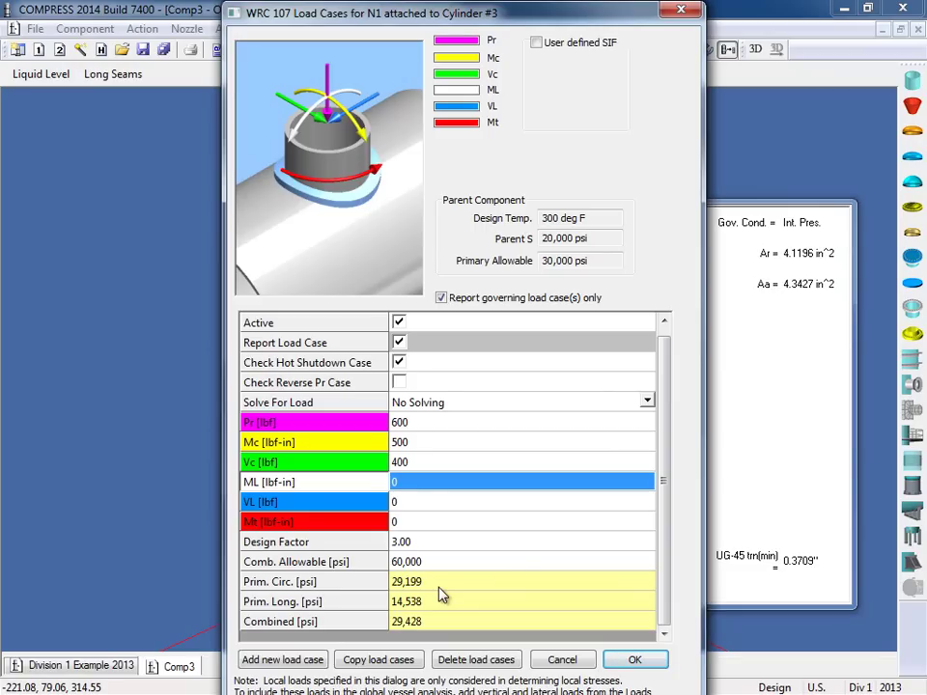
pyautogui.click(626, 659)
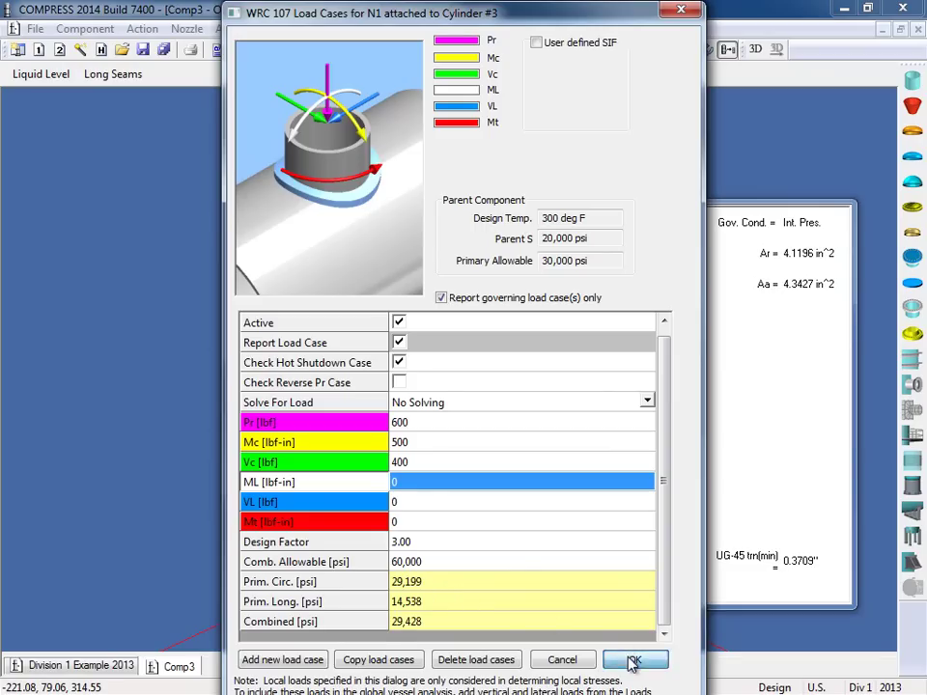
pyautogui.click(627, 575)
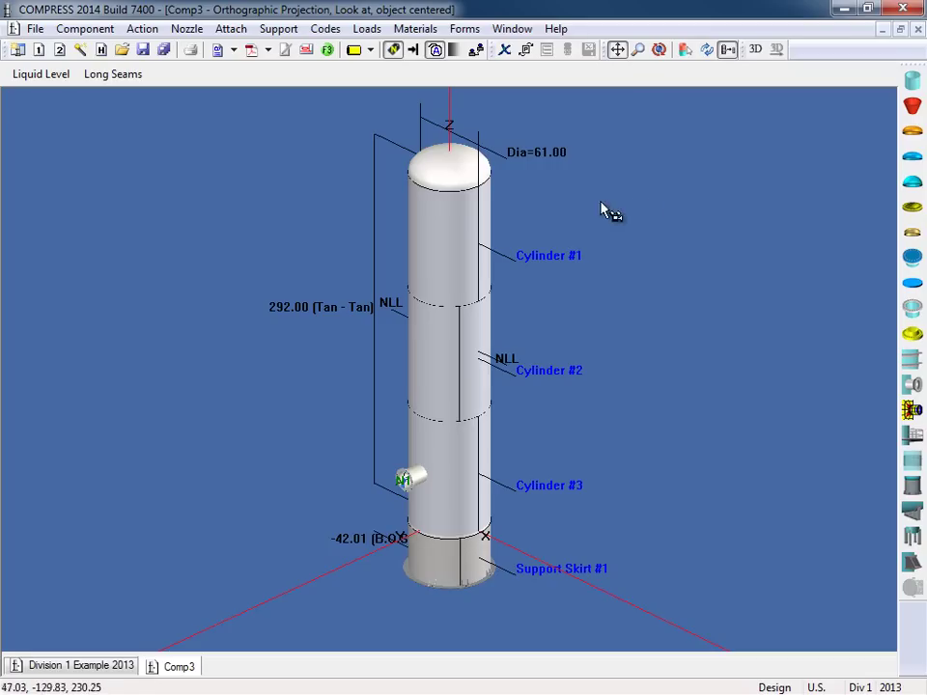
# Perform the code calculations for the vessel and display the resulting report as a PDF
pyautogui.click(145, 30)
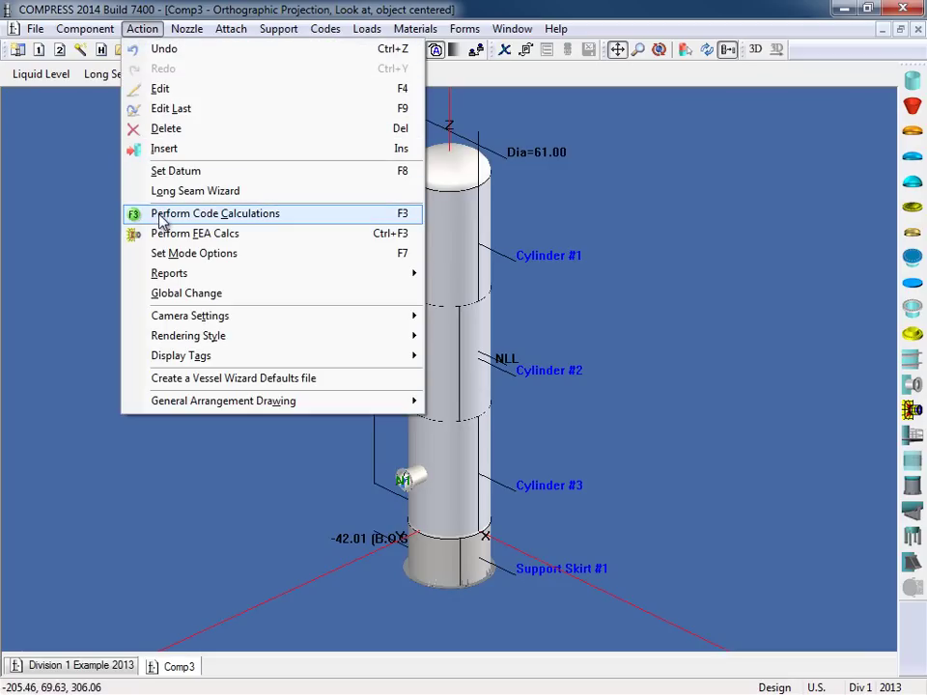
pyautogui.click(285, 221)
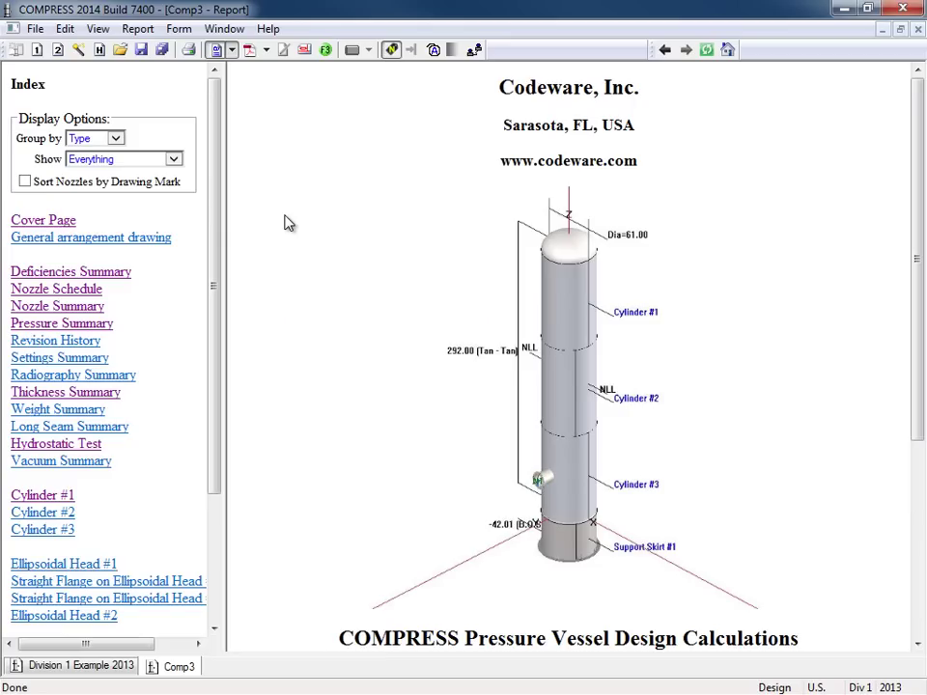
pyautogui.click(250, 54)
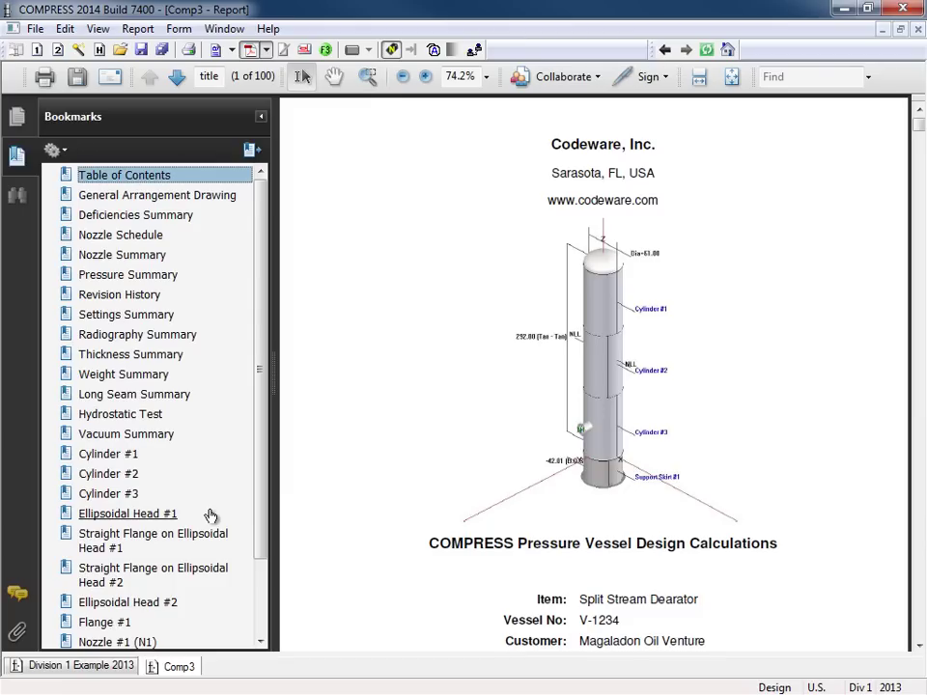
# Review the report's Deficiencies Summary, Pressure Summary and Cylinder #1 design thickness calculations, and return to the vessel model
pyautogui.click(155, 220)
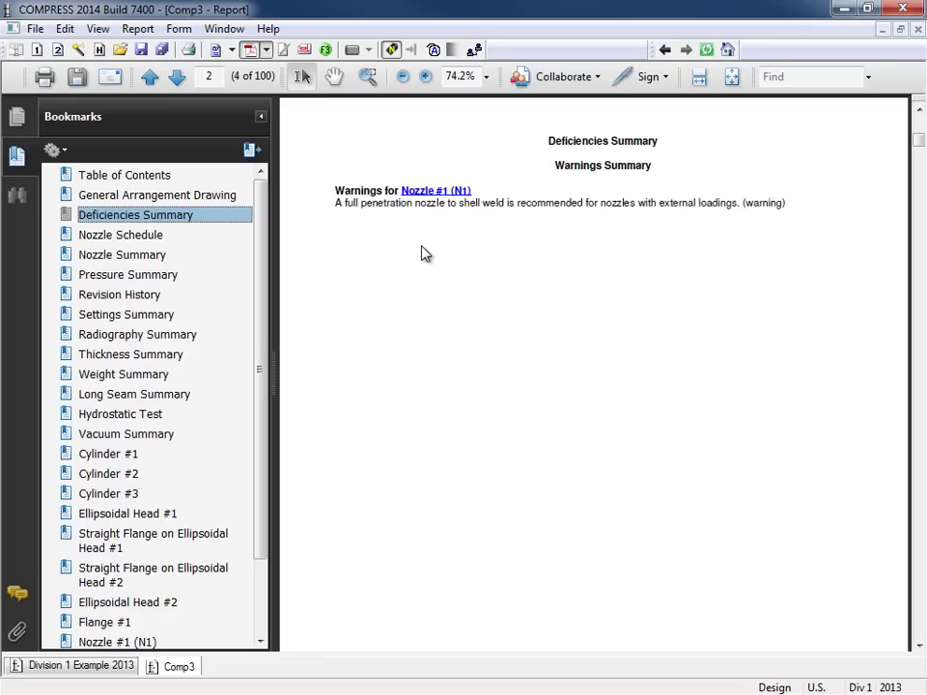
pyautogui.click(162, 278)
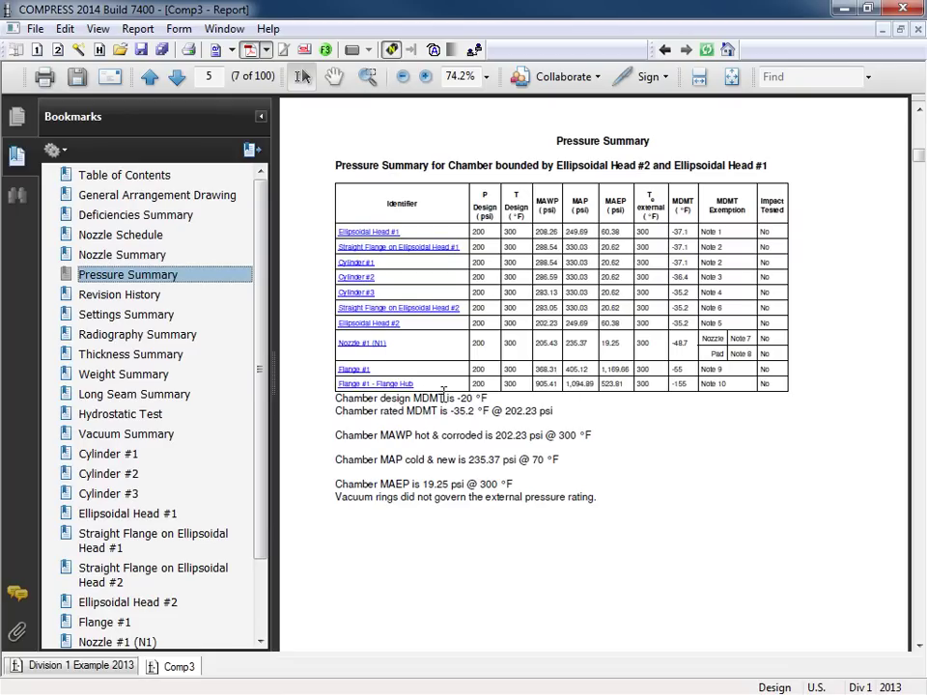
pyautogui.click(116, 457)
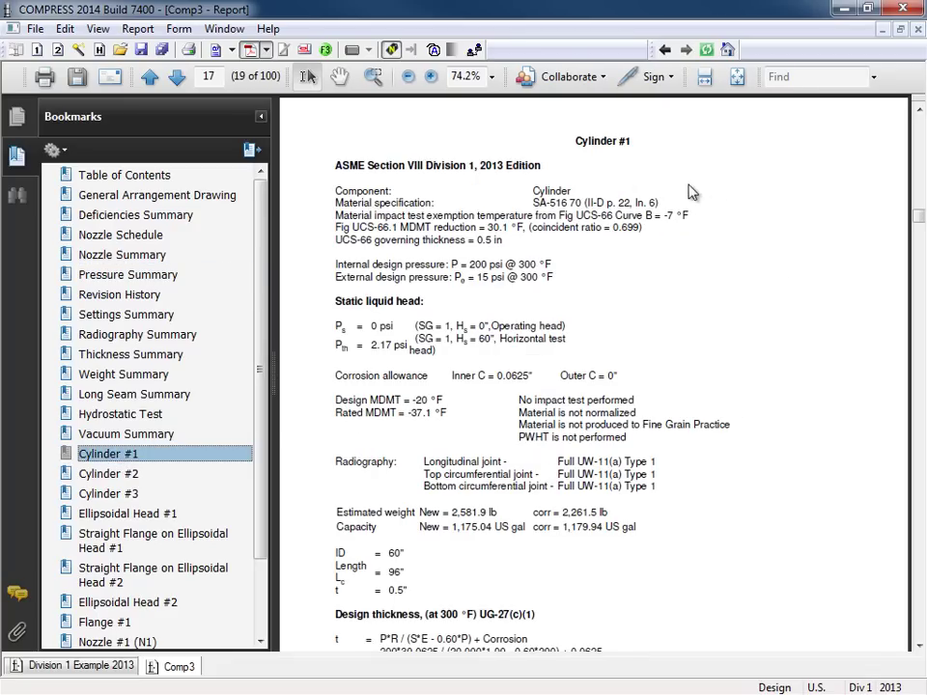
pyautogui.scroll(-3, 756, 488)
pyautogui.scroll(-3, 756, 489)
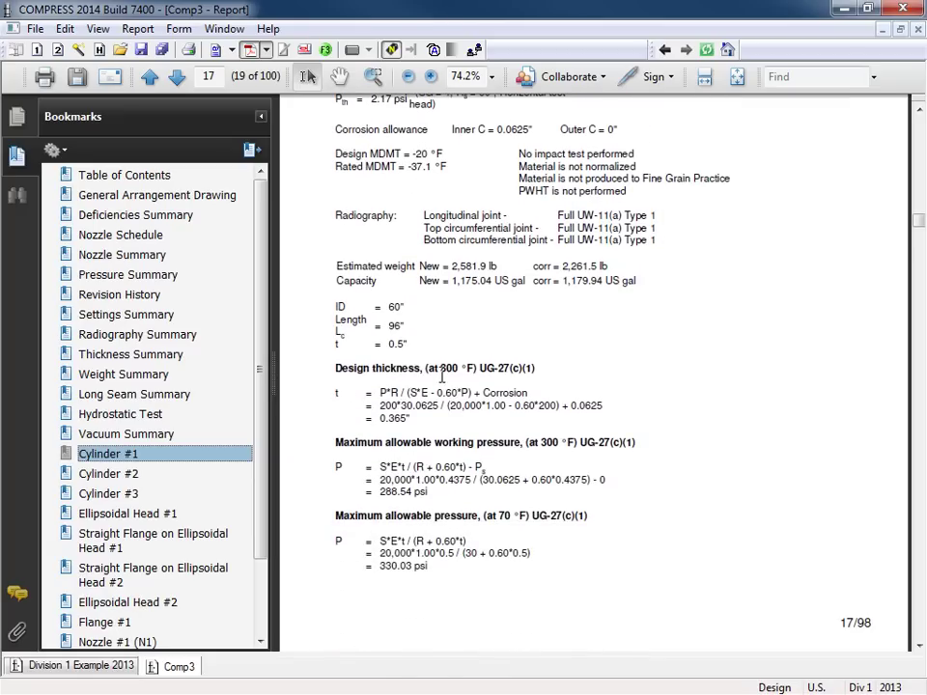
pyautogui.moveTo(426, 368); pyautogui.dragTo(541, 367)
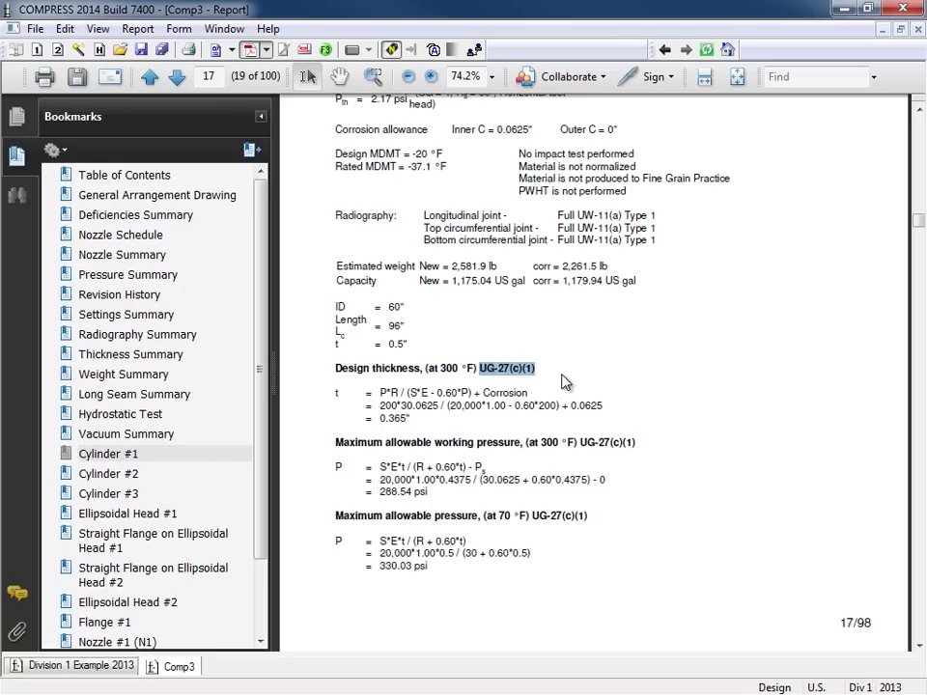
pyautogui.click(565, 384)
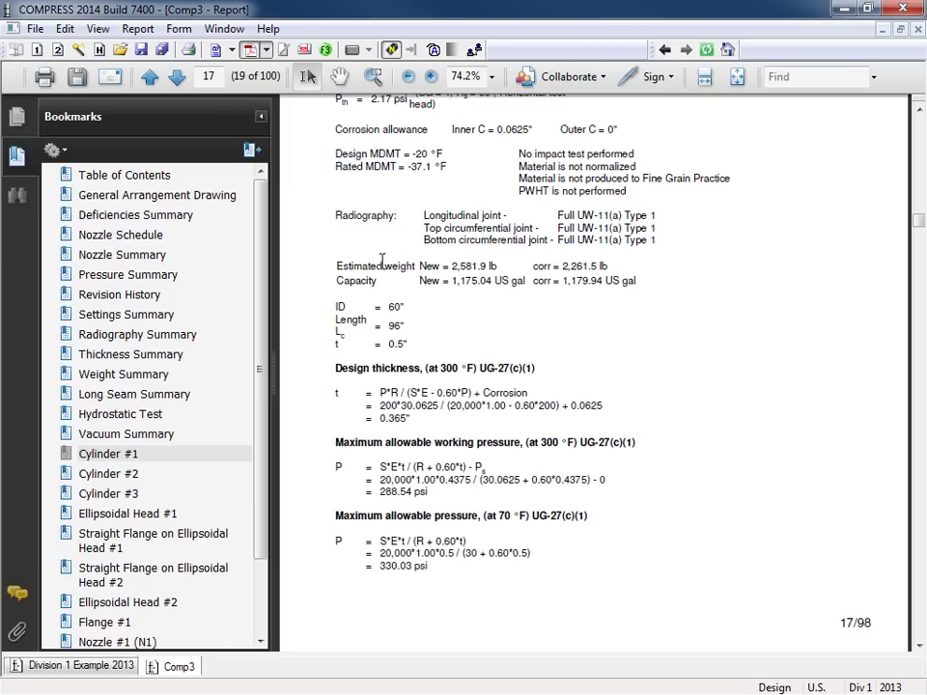
pyautogui.click(251, 50)
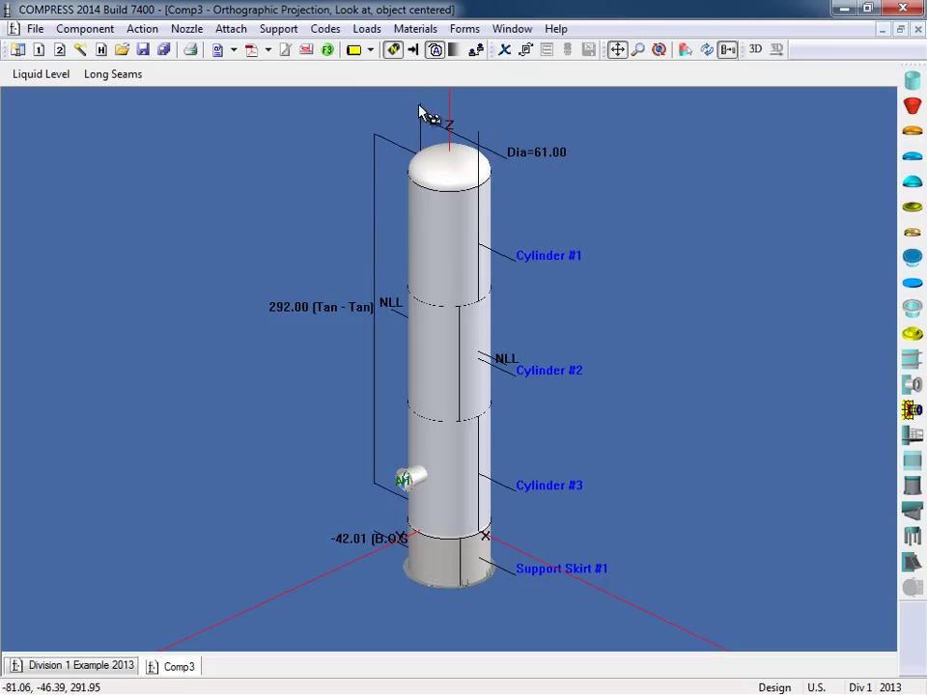
# Generate the ASME U-1A Manufacturer's Data Report form for the vessel and show the commands available for it
pyautogui.click(463, 30)
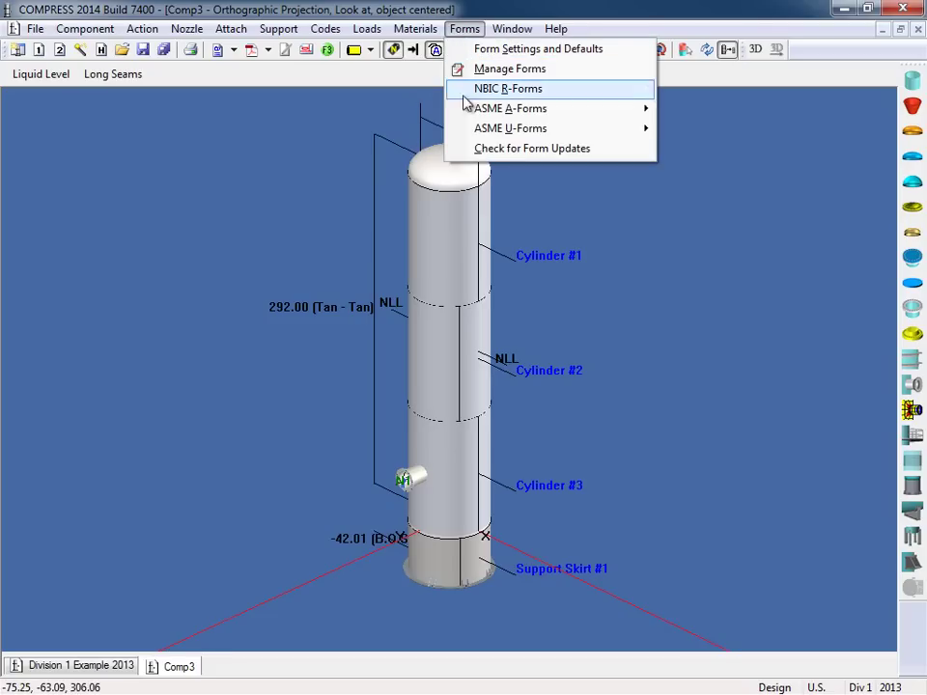
pyautogui.moveTo(471, 131)
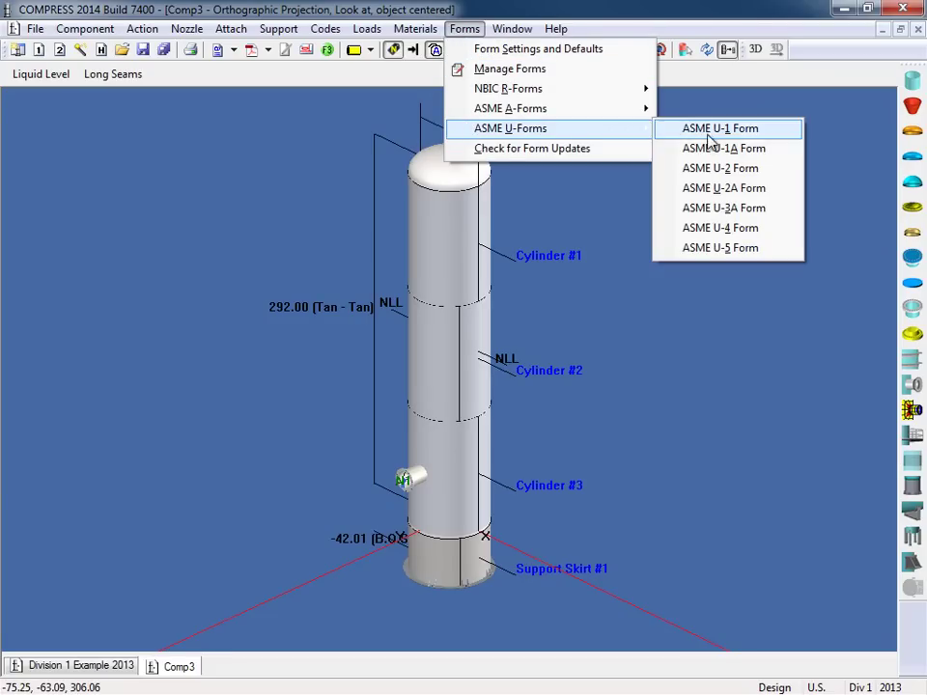
pyautogui.click(792, 153)
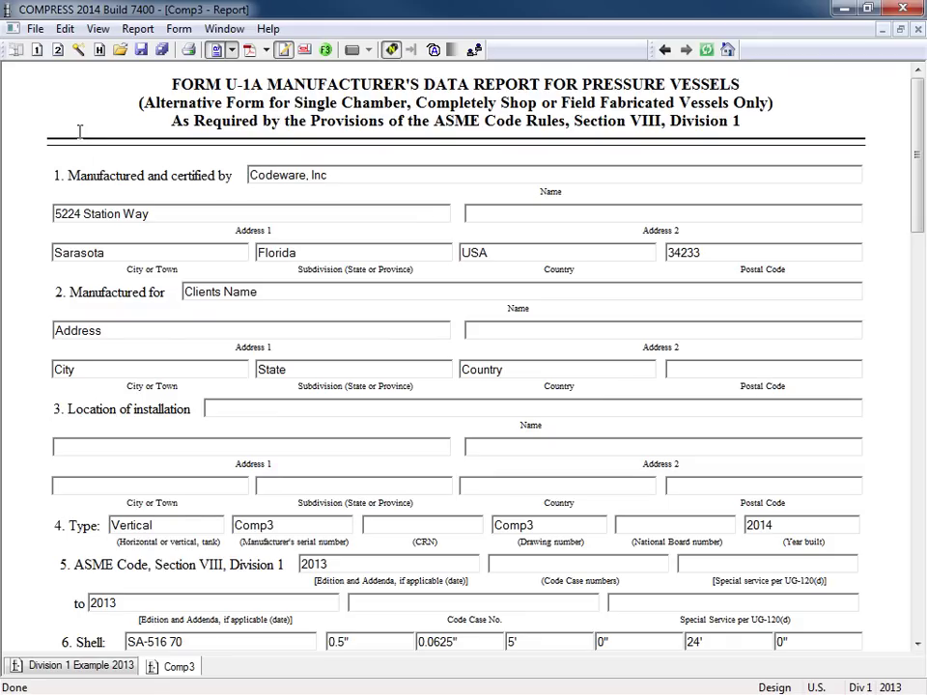
pyautogui.click(177, 30)
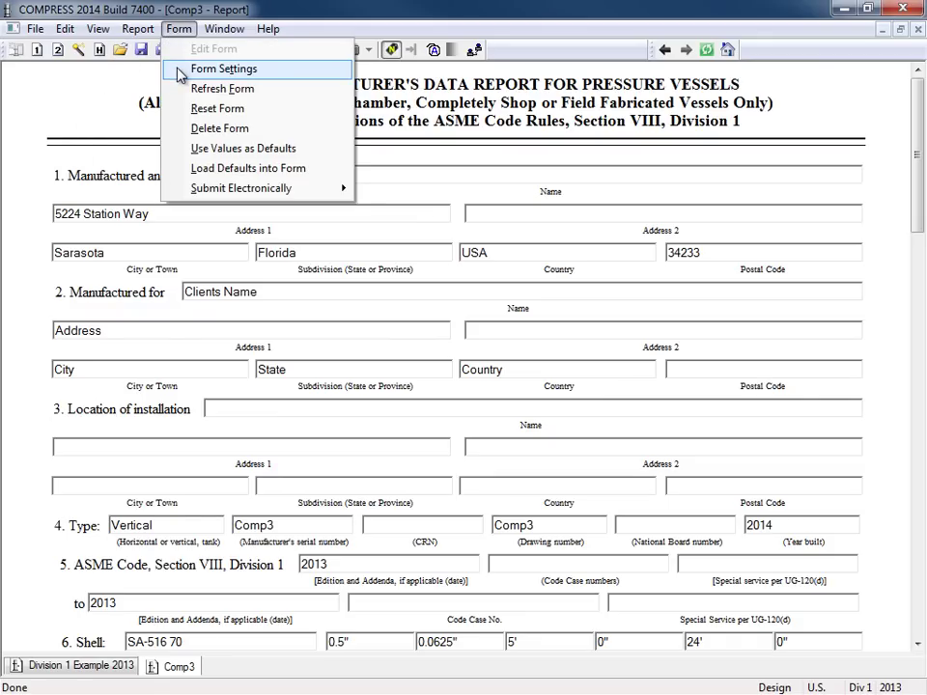
# Examine the ASME form default values in the form settings and leave them without making changes
pyautogui.click(181, 69)
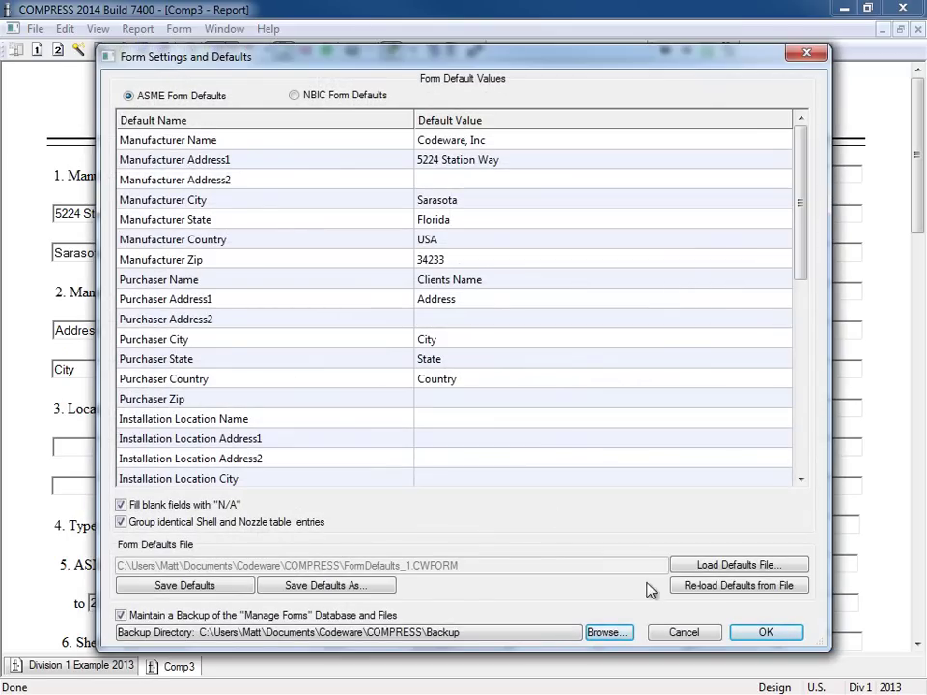
pyautogui.click(680, 633)
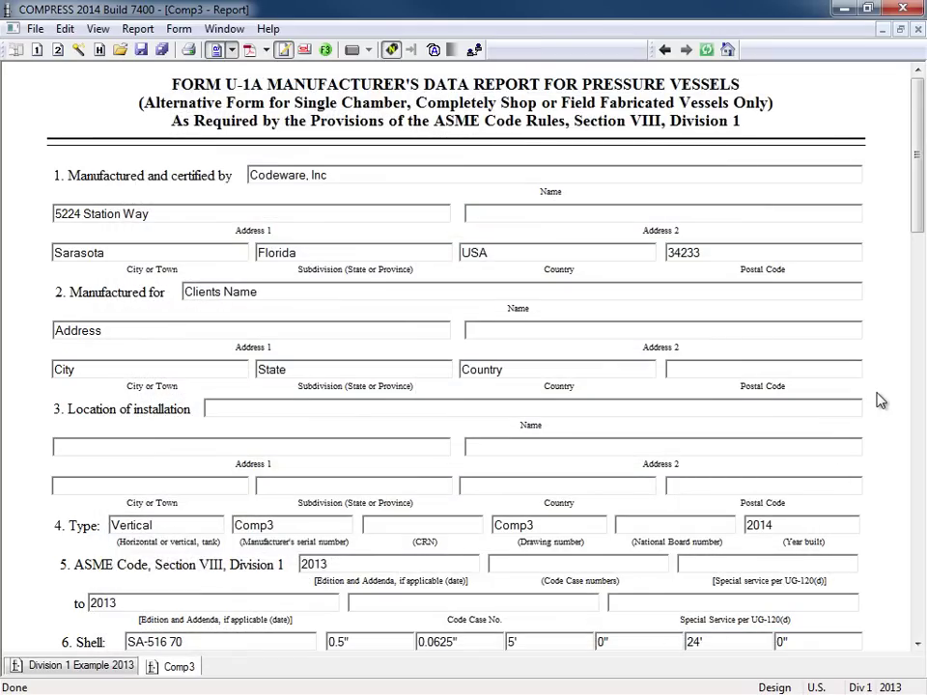
# Go through the U-1A form to its inspection certificate, generate the finished form as a PDF, and return to the vessel model
pyautogui.moveTo(917, 159); pyautogui.dragTo(920, 268)
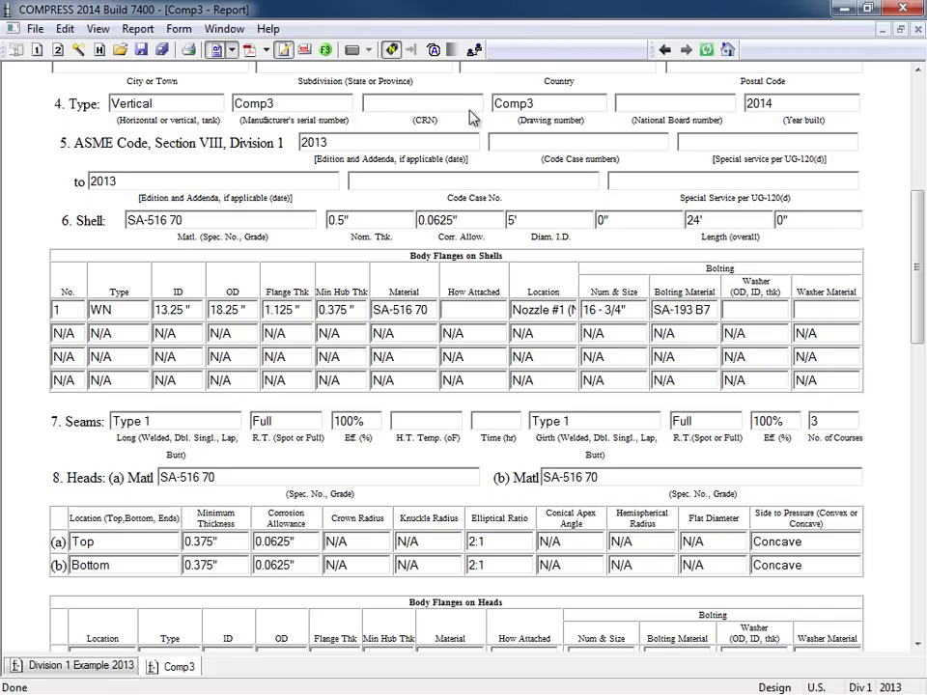
pyautogui.moveTo(920, 265); pyautogui.dragTo(921, 328)
pyautogui.scroll(-5, 854, 439)
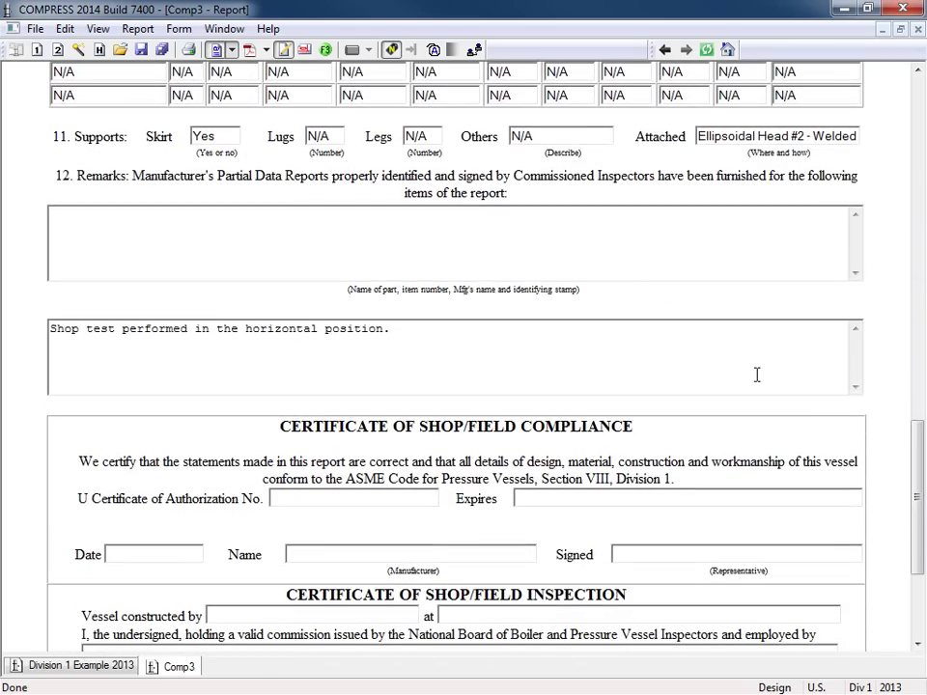
pyautogui.scroll(-3, 757, 374)
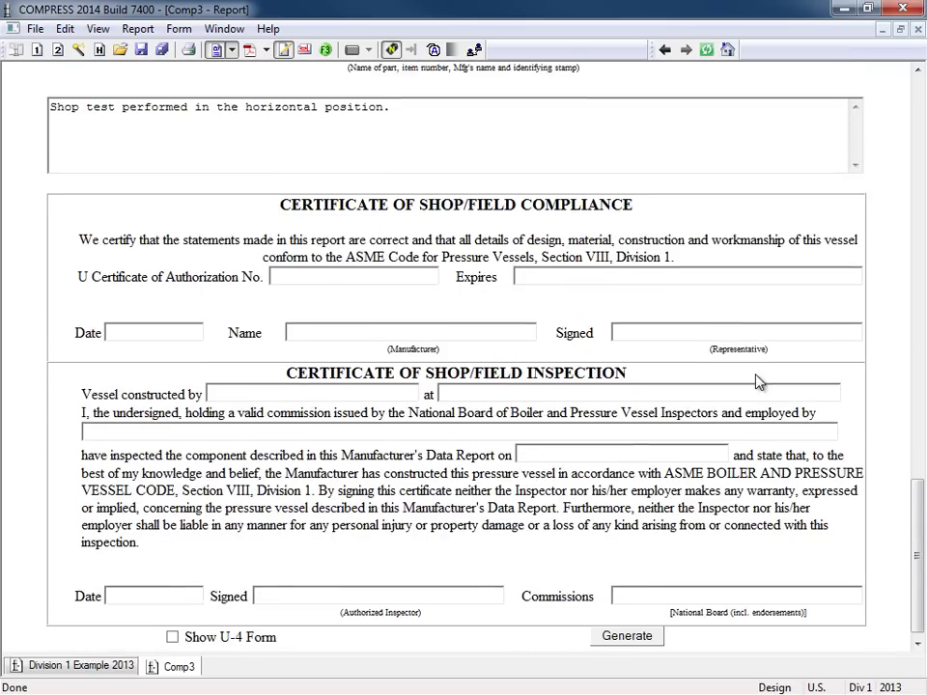
pyautogui.click(639, 635)
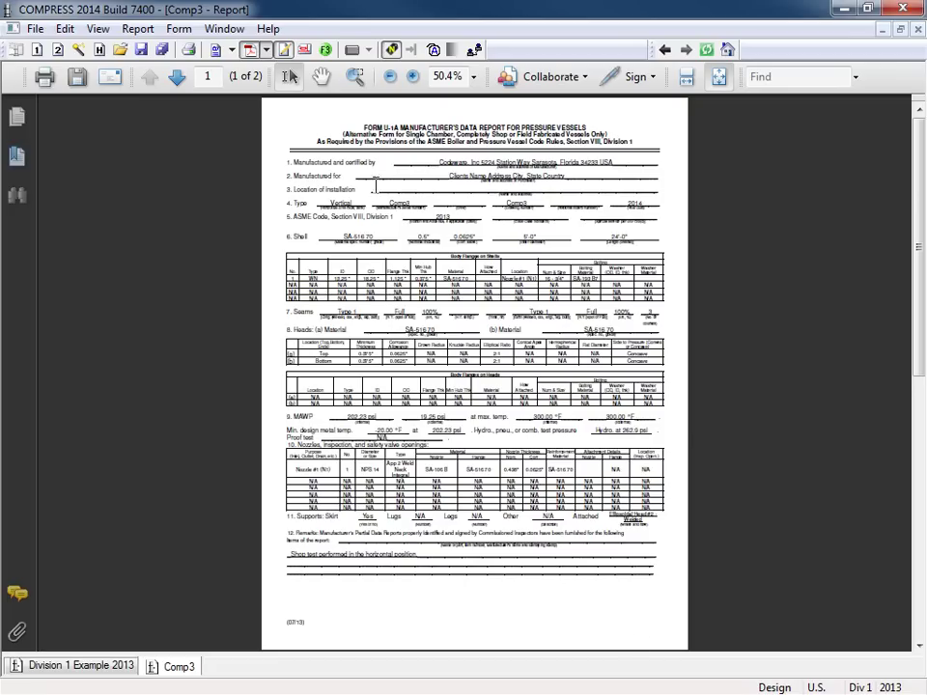
pyautogui.click(271, 50)
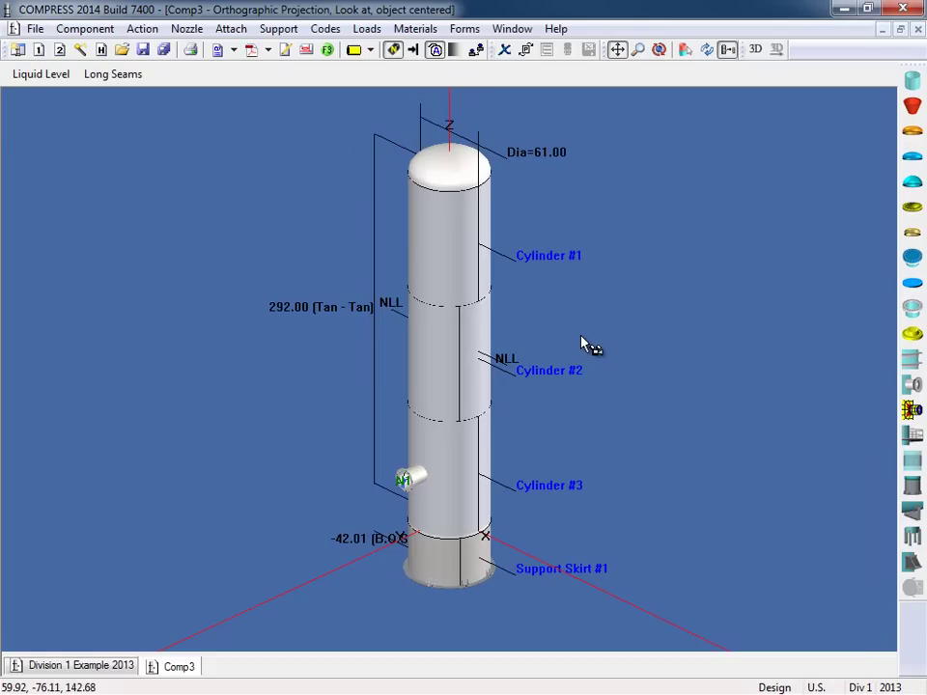
# Display the vessel as a solid model and export it in Codeware XML 3D format as Comp3.xml3d
pyautogui.click(755, 51)
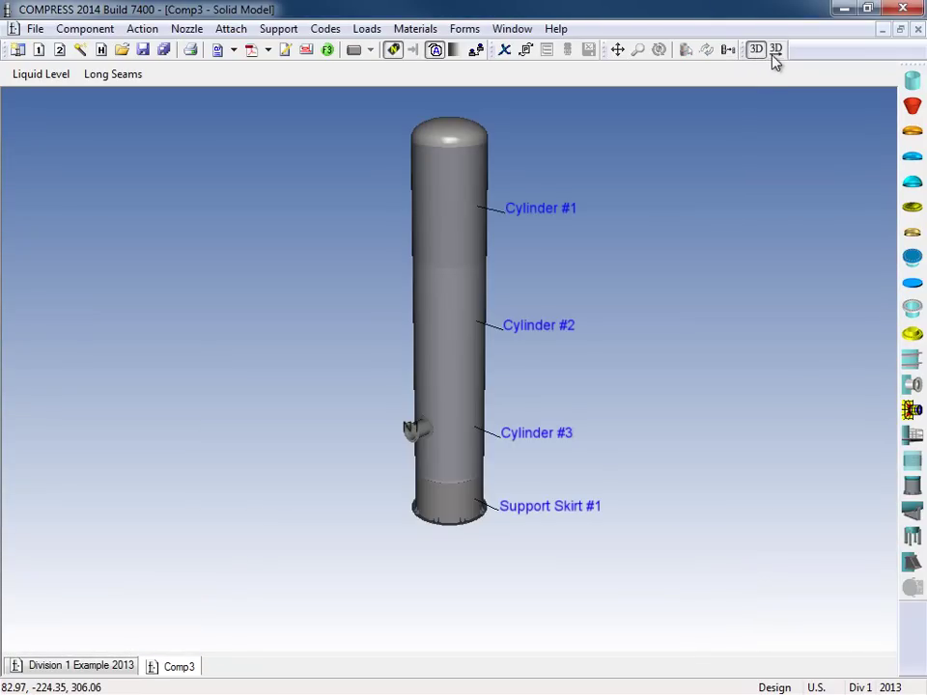
pyautogui.click(777, 53)
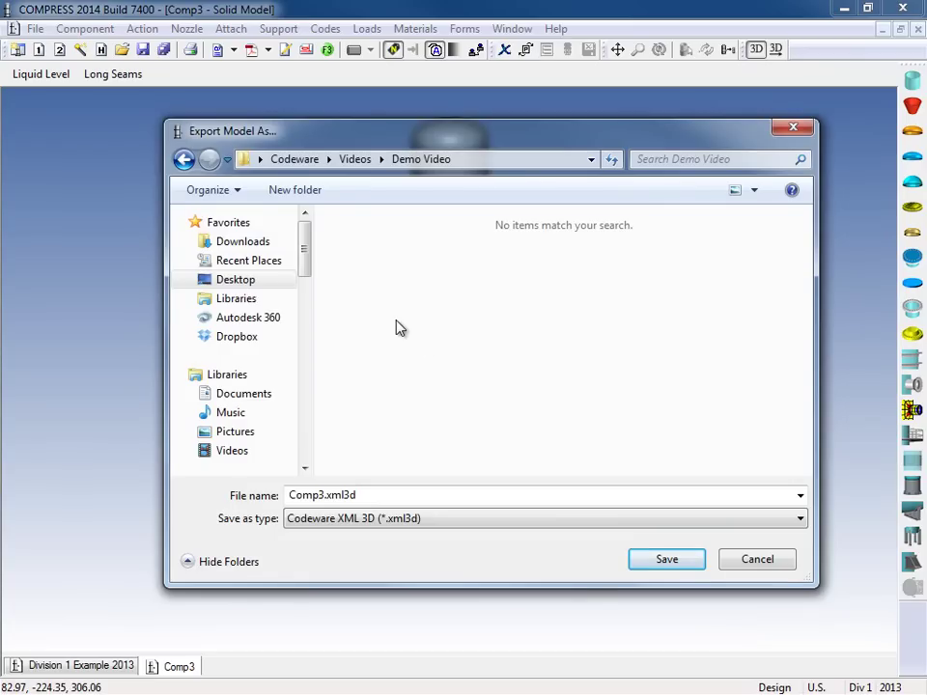
pyautogui.click(471, 525)
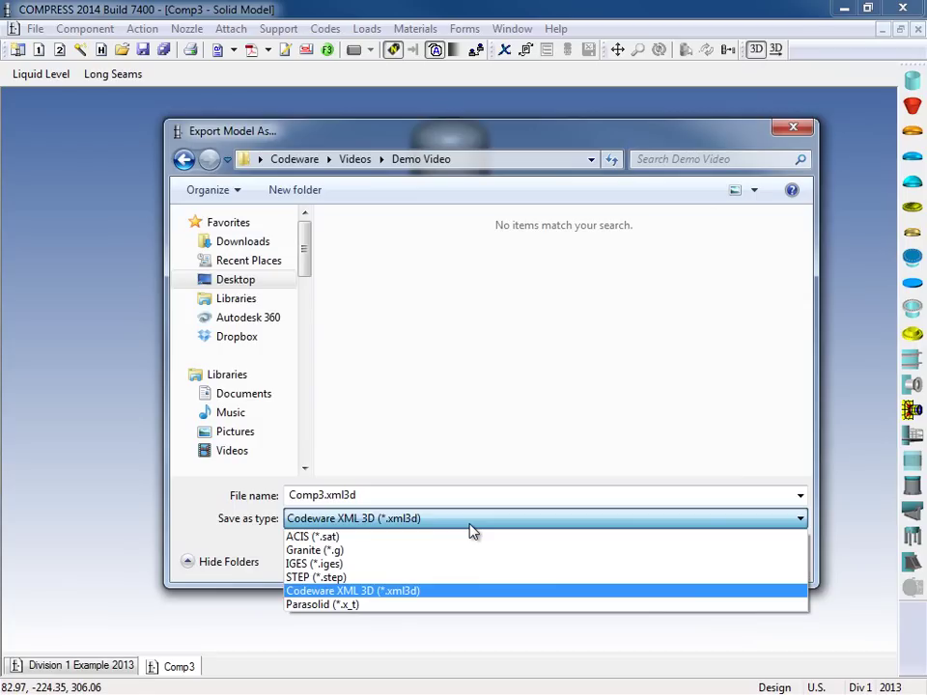
pyautogui.click(439, 592)
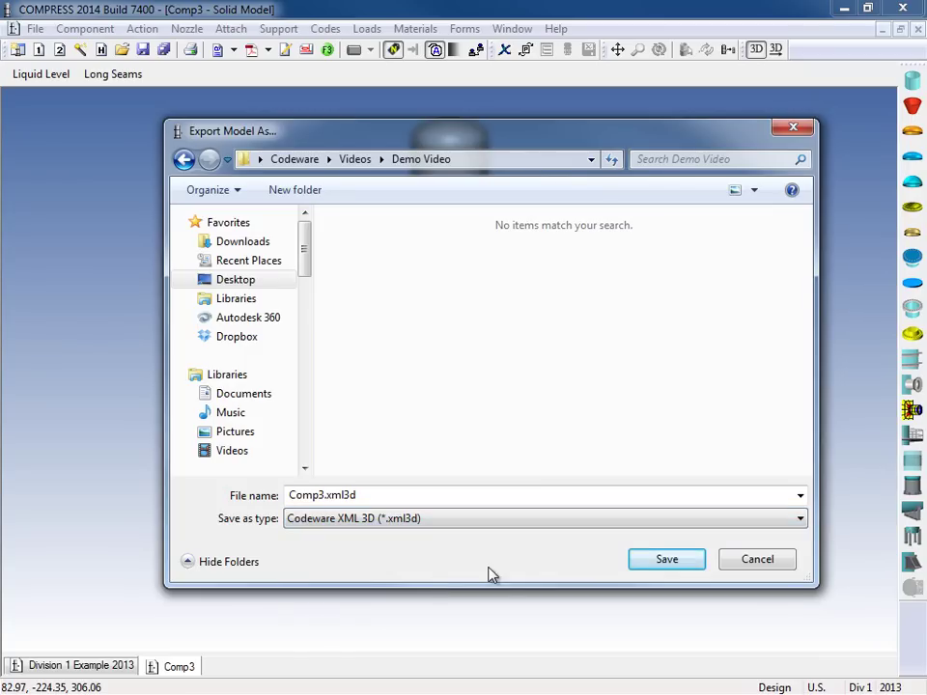
pyautogui.click(665, 564)
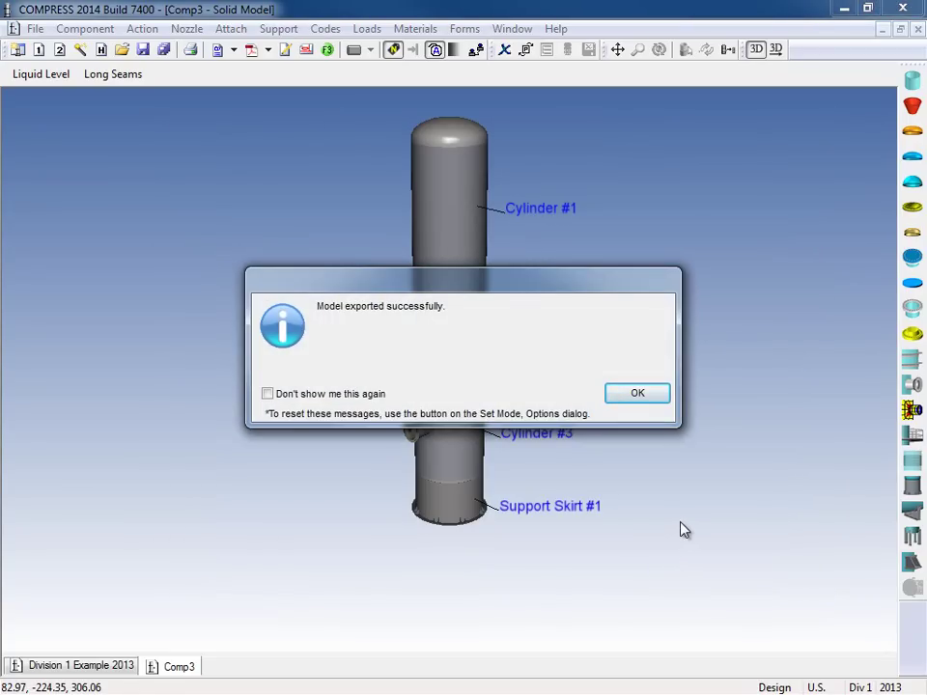
pyautogui.click(657, 395)
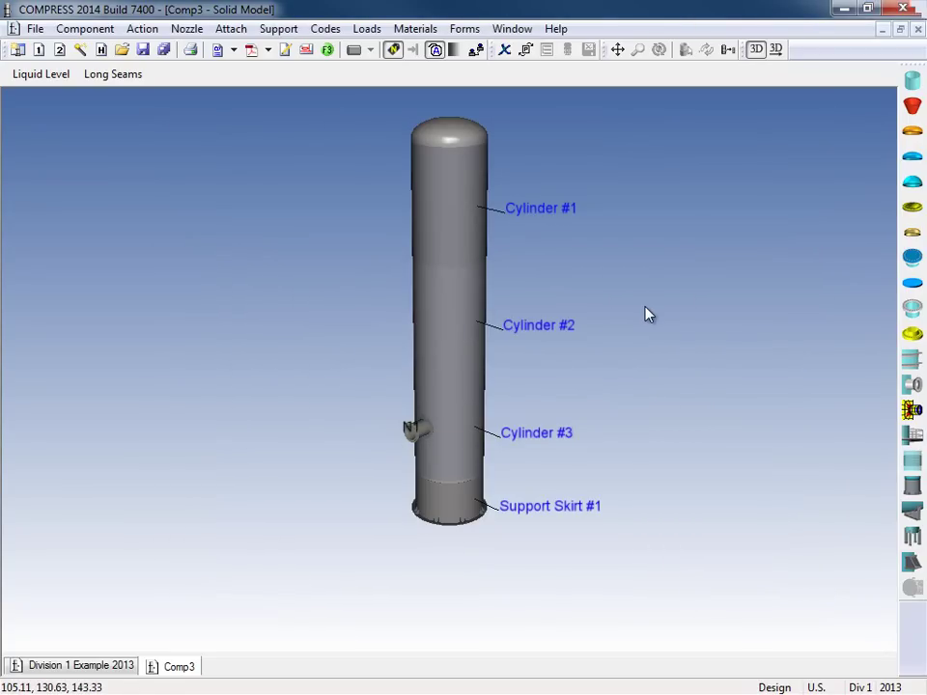